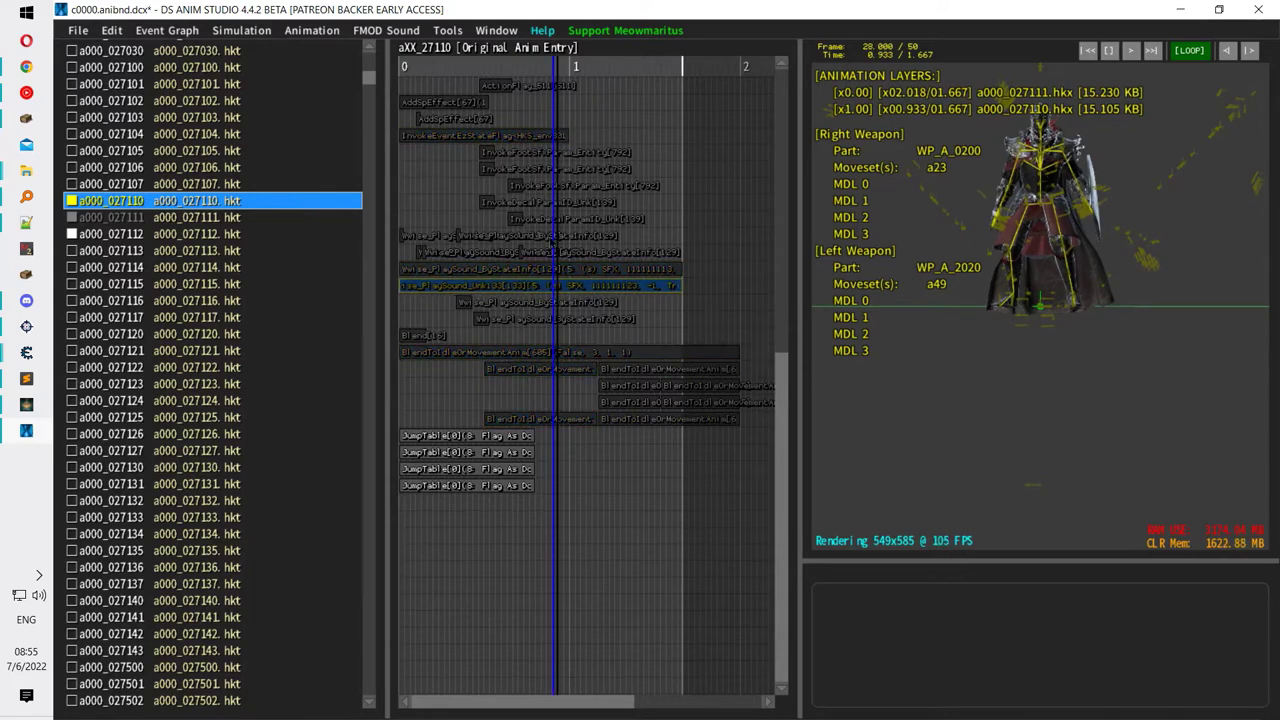
Extend the four dodging-flag JumpTable events of animation a000_027110 to frame 28 and reselect that animation.
{"action": "left_click", "coordinate": [554, 76]}
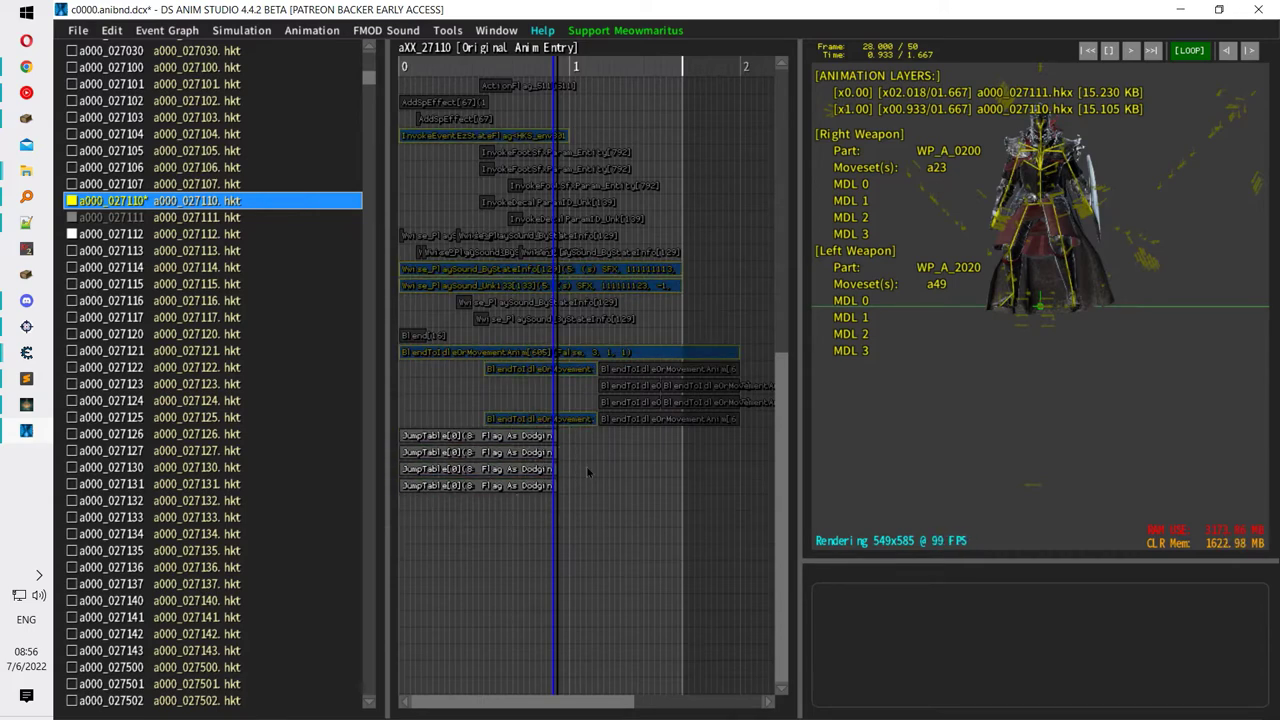
{"action": "left_click", "coordinate": [239, 222]}
{"action": "key", "text": "Up"}
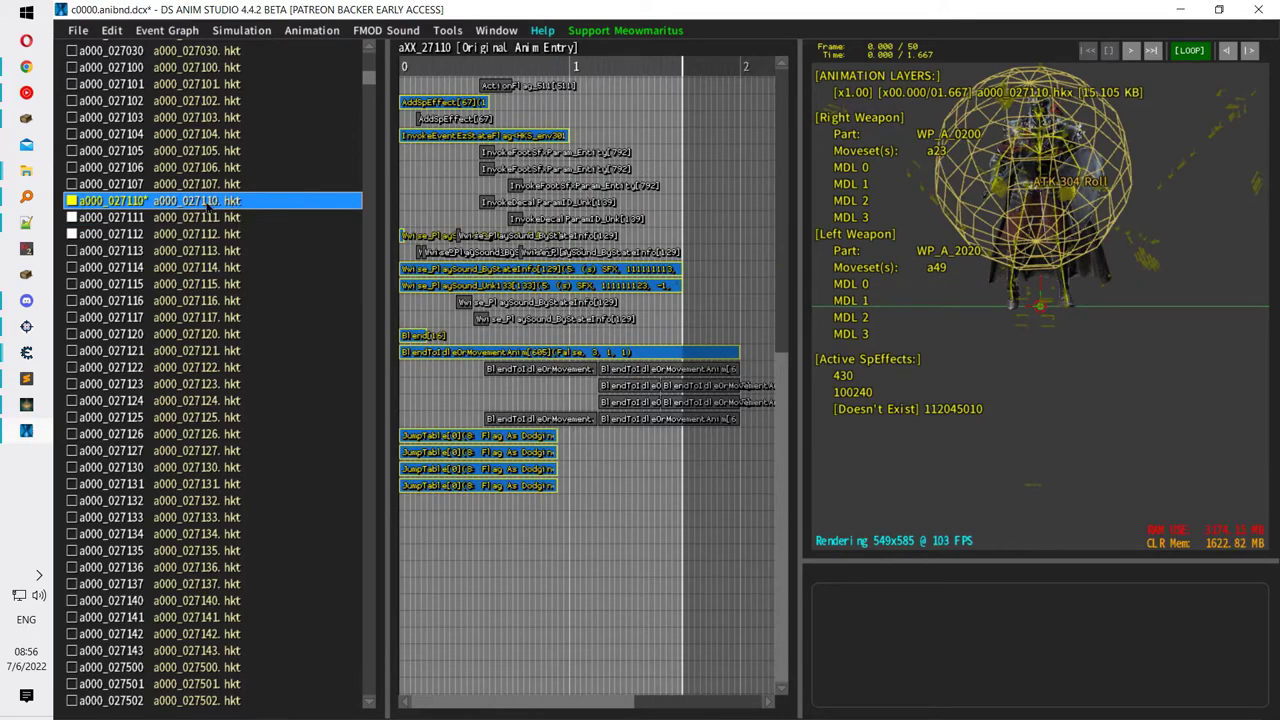
Look through the roll animations from a000_027111 to a000_027120, returning to a000_027117.
{"action": "left_click", "coordinate": [216, 217]}
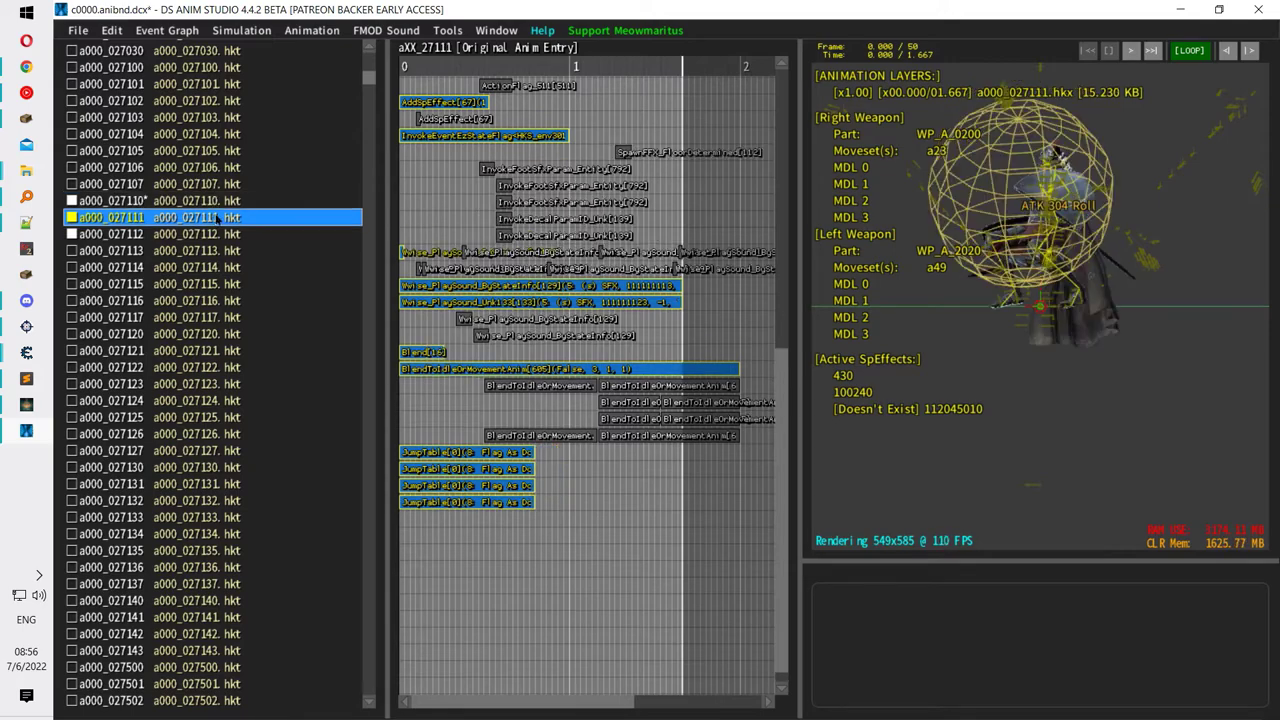
{"action": "key", "text": "Down"}
{"action": "key", "text": "Down"}
{"action": "key", "text": "Down"}
{"action": "key", "text": "Down"}
{"action": "key", "text": "Down"}
{"action": "key", "text": "Down"}
{"action": "key", "text": "Down"}
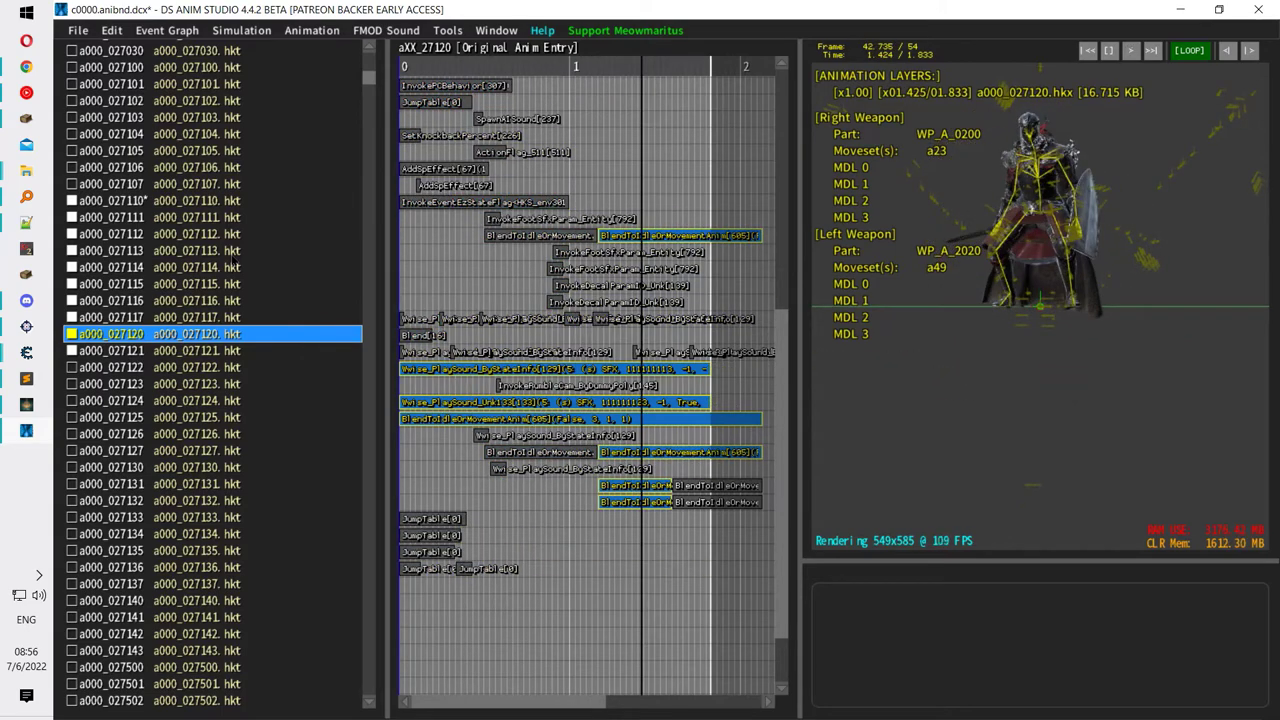
{"action": "key", "text": "Up"}
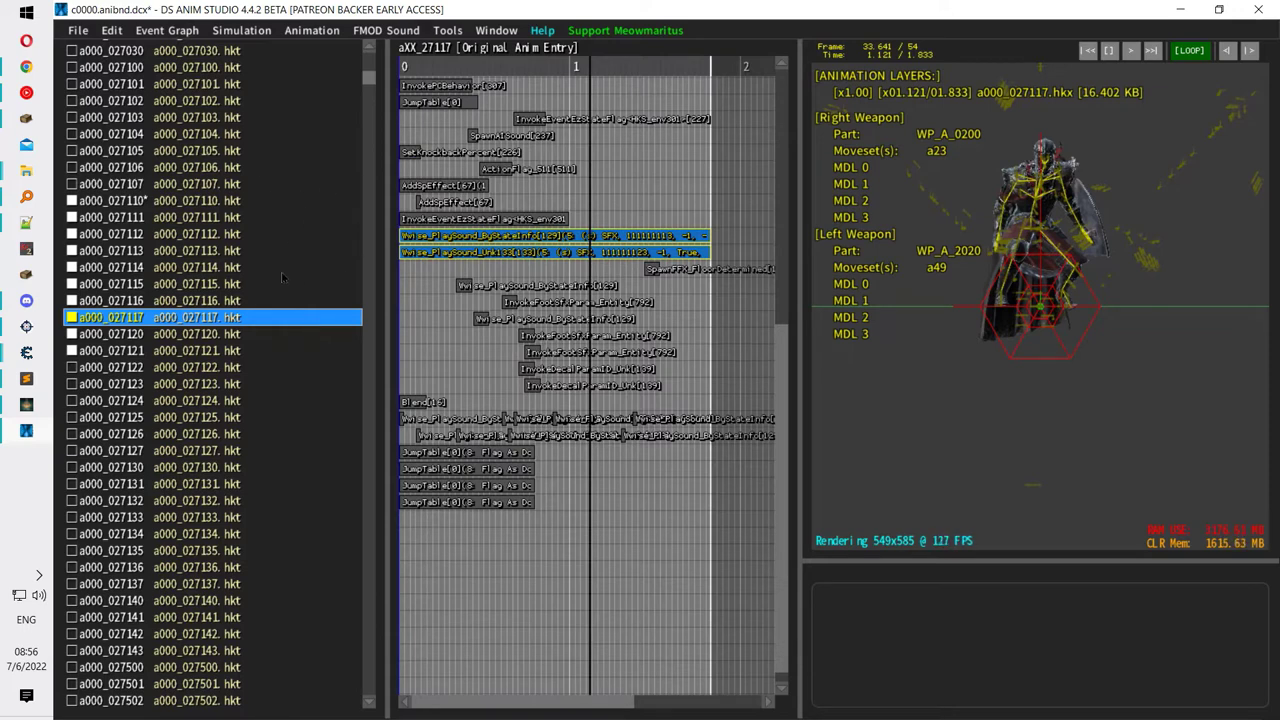
Go back to a000_027110 and compare the dodging-flag events in each animation through a000_027117.
{"action": "left_click", "coordinate": [212, 203]}
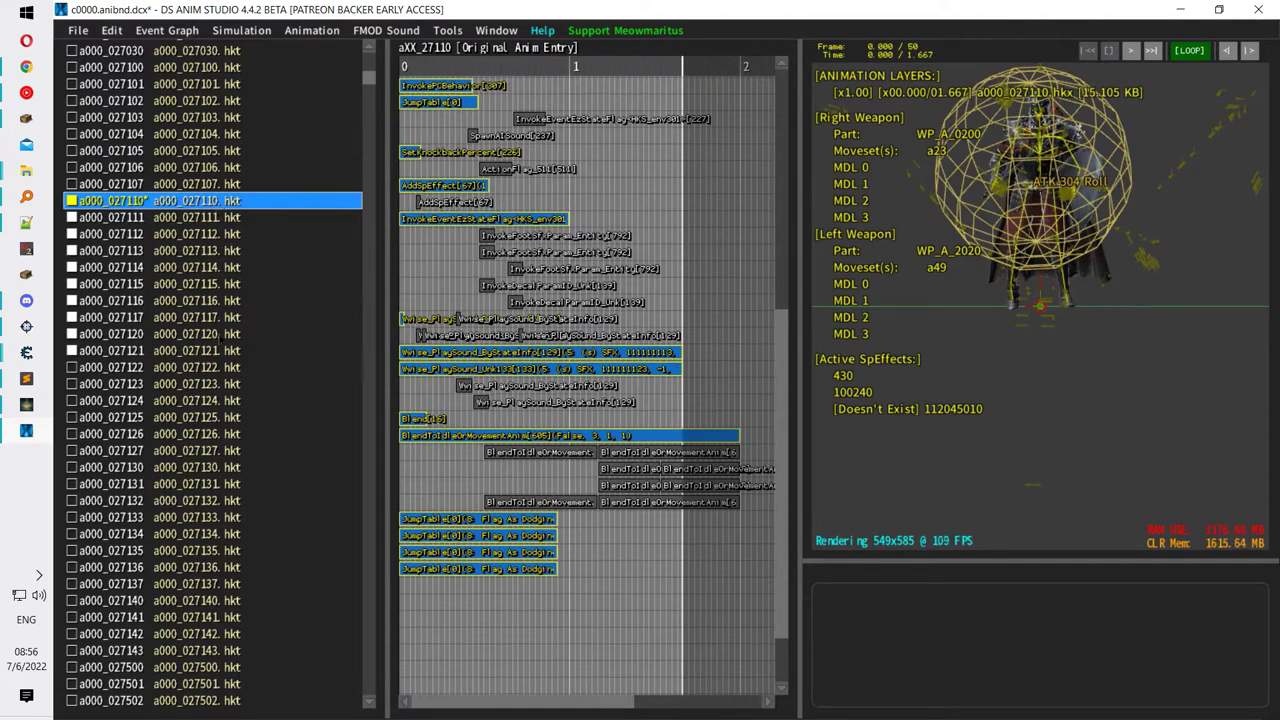
{"action": "left_click", "coordinate": [221, 338]}
{"action": "left_click", "coordinate": [221, 318]}
{"action": "left_click", "coordinate": [222, 220]}
{"action": "left_click", "coordinate": [222, 204]}
{"action": "key", "text": "Down"}
{"action": "key", "text": "Down"}
{"action": "key", "text": "Down"}
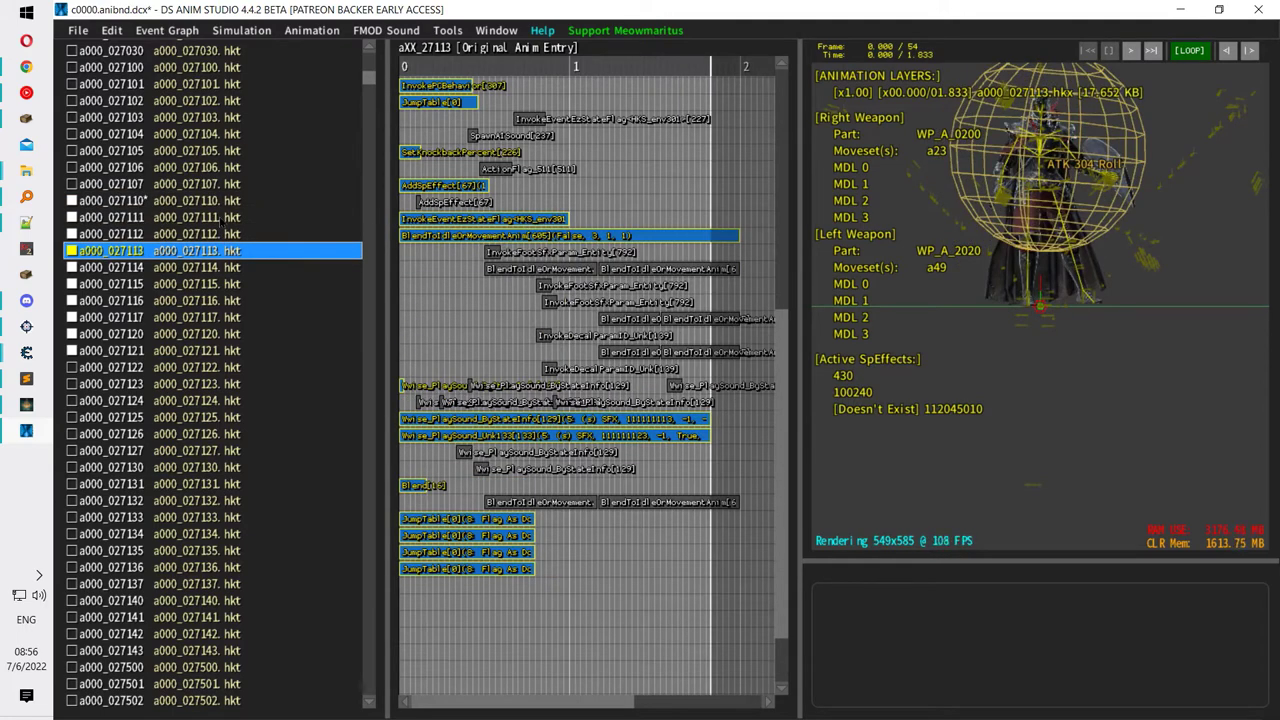
{"action": "key", "text": "Down"}
{"action": "key", "text": "Down"}
{"action": "key", "text": "Down"}
{"action": "key", "text": "Down"}
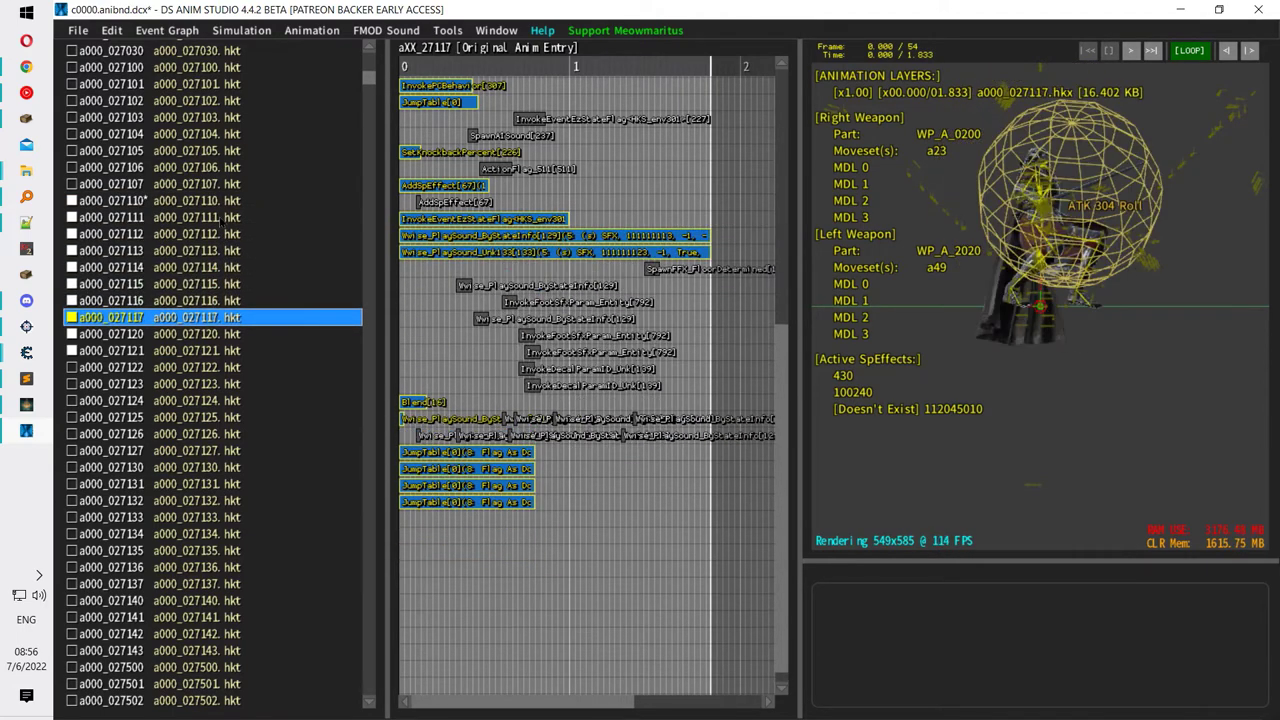
Preview the animations from a000_027120 to a000_027127 and examine their event timelines.
{"action": "key", "text": "Down"}
{"action": "key", "text": "Down"}
{"action": "key", "text": "Down"}
{"action": "key", "text": "Down"}
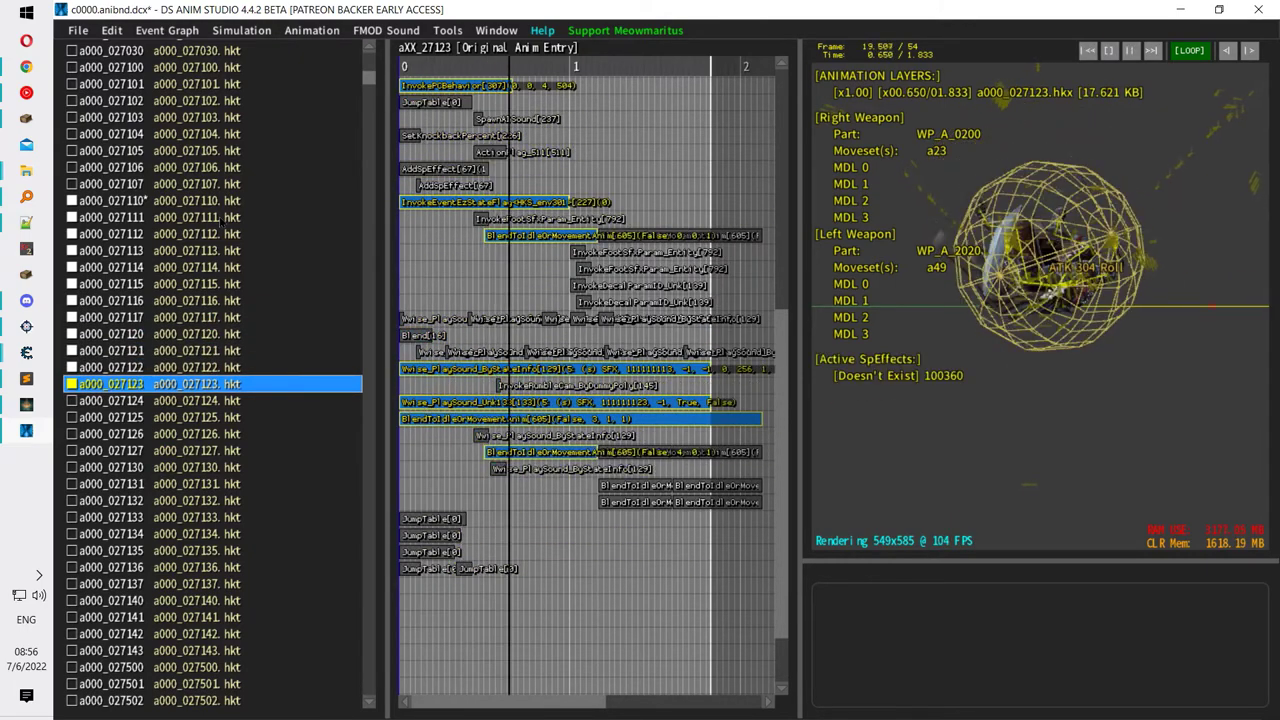
{"action": "key", "text": "Up"}
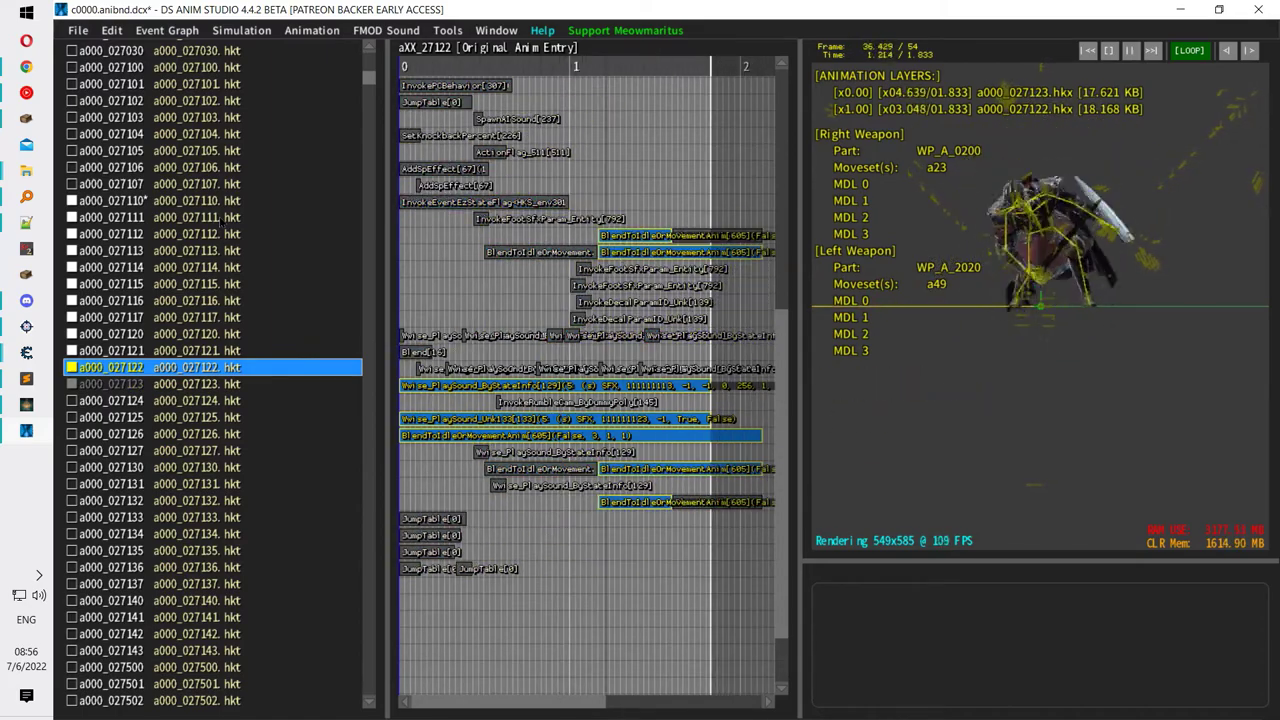
{"action": "key", "text": "Down"}
{"action": "key", "text": "Down"}
{"action": "key", "text": "Down"}
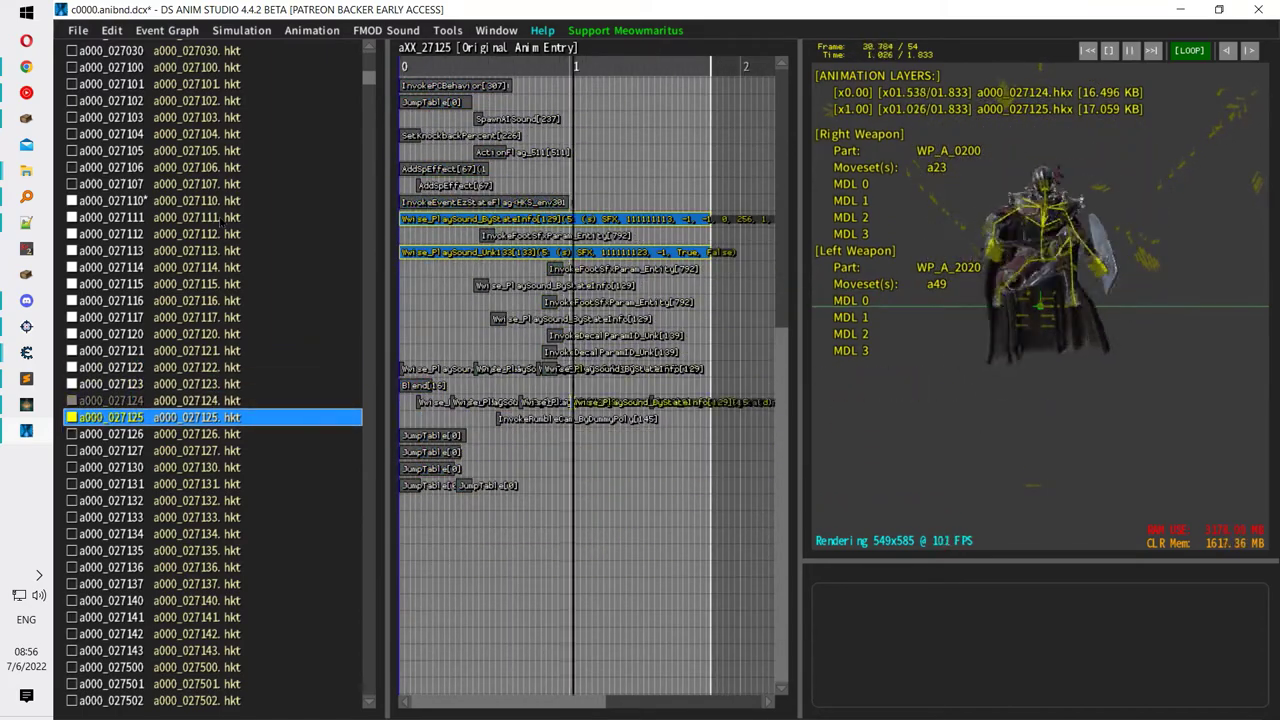
{"action": "key", "text": "Down"}
{"action": "key", "text": "Down"}
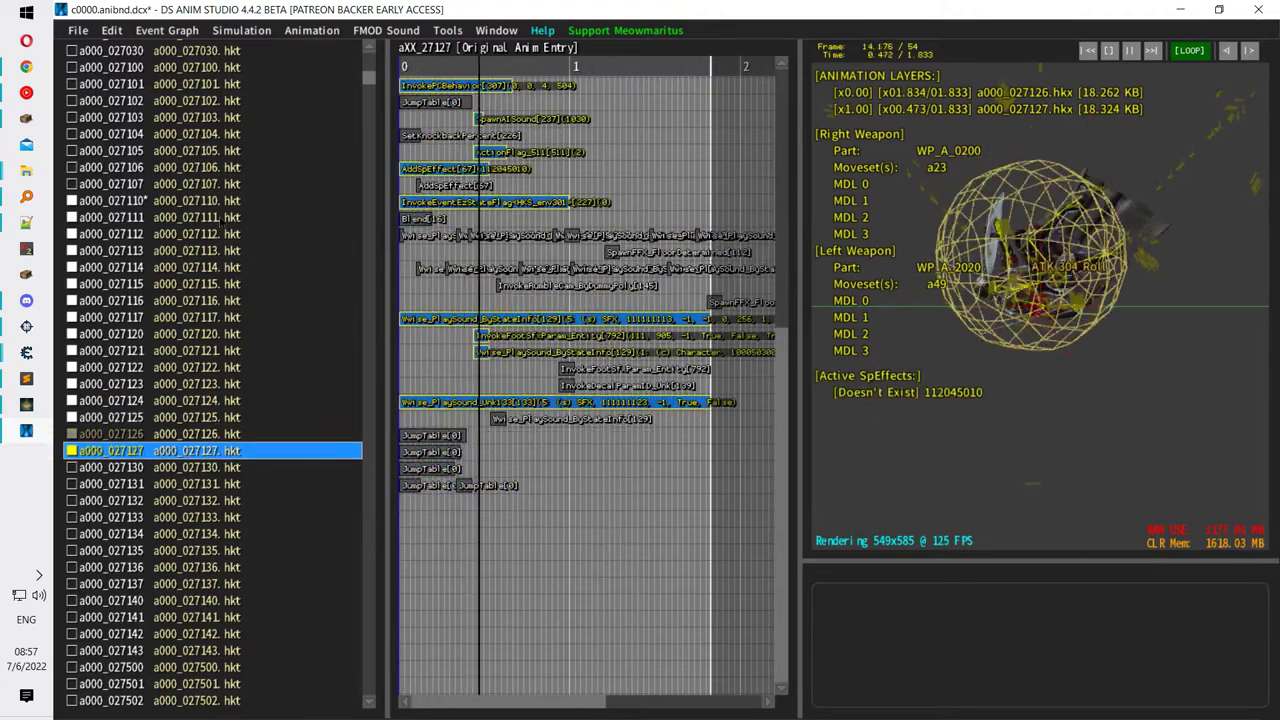
Preview the animations from a000_027130 to a000_027133 and go back to a000_027132.
{"action": "key", "text": "Down"}
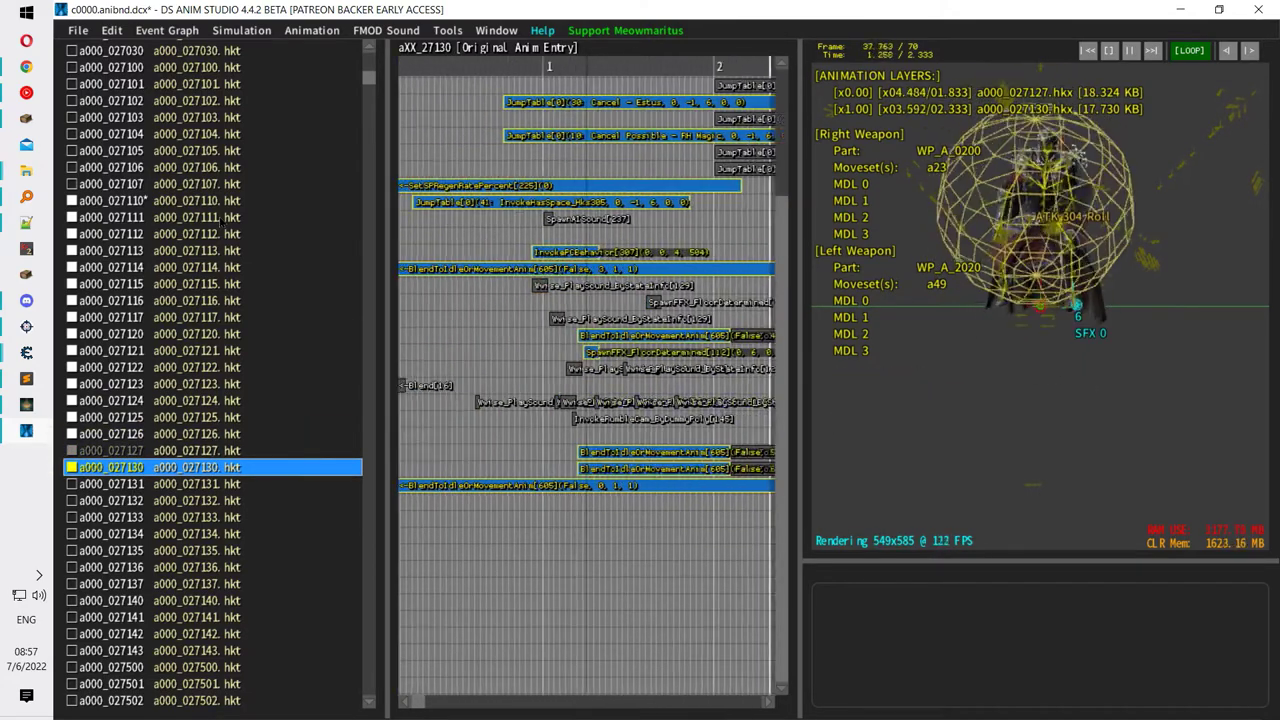
{"action": "key", "text": "Down"}
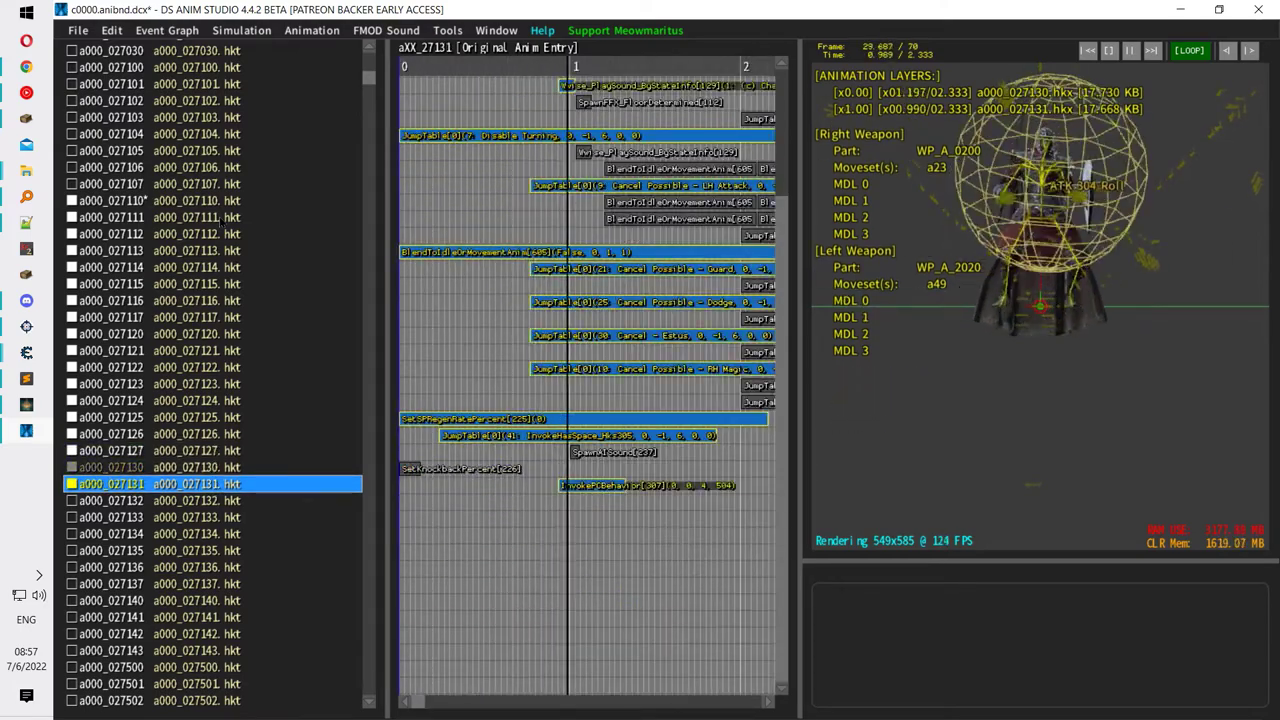
{"action": "key", "text": "Down"}
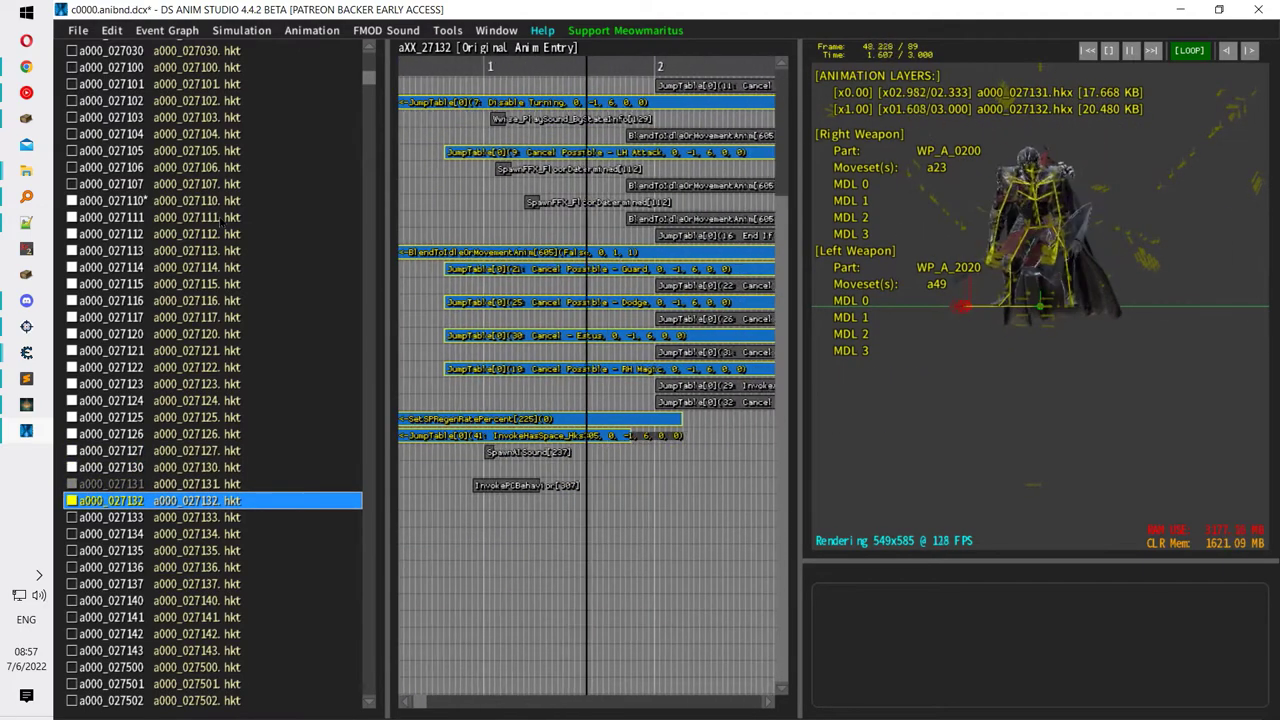
{"action": "key", "text": "Down"}
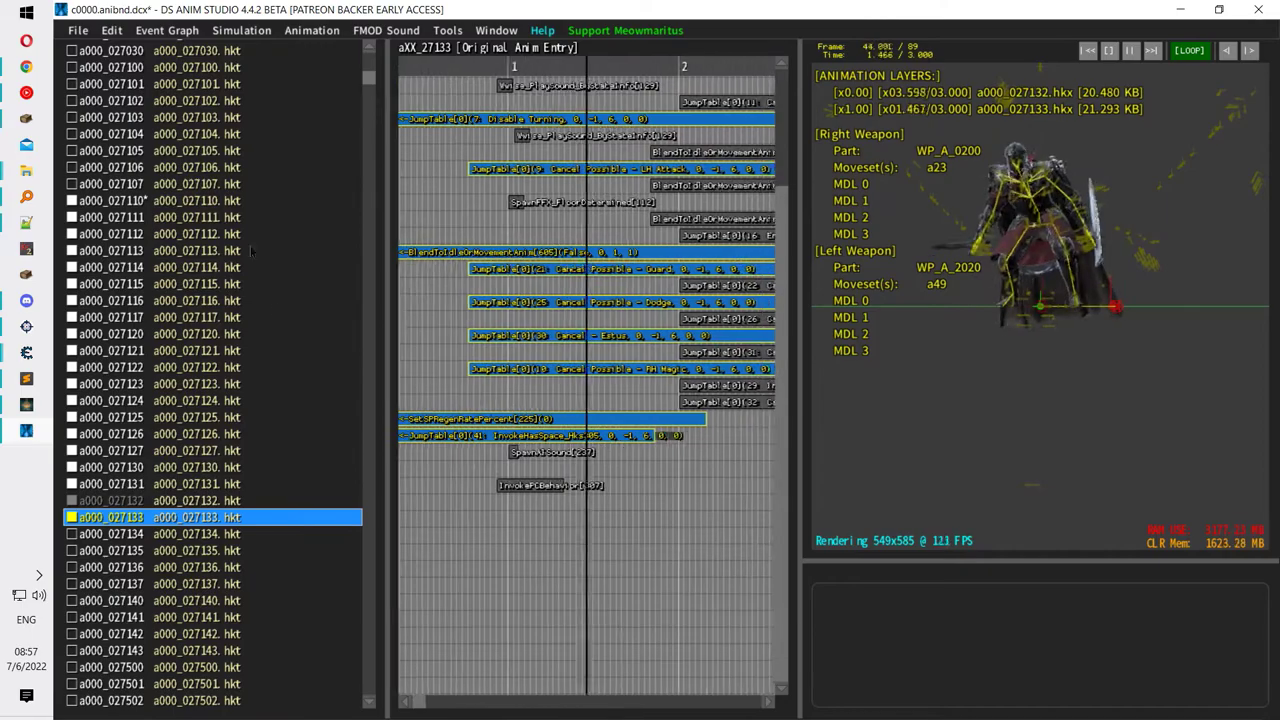
{"action": "left_click", "coordinate": [236, 500]}
{"action": "key", "text": "F2"}
{"action": "key", "text": "Return"}
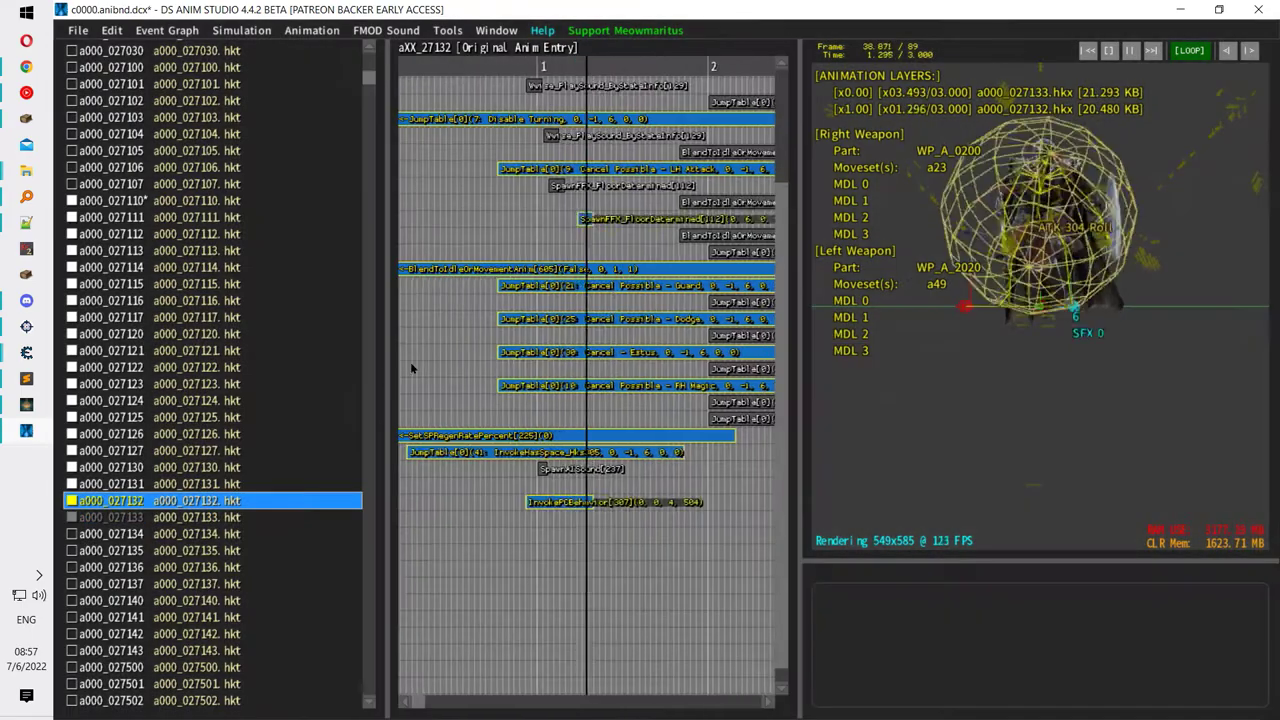
{"action": "left_click", "coordinate": [78, 30]}
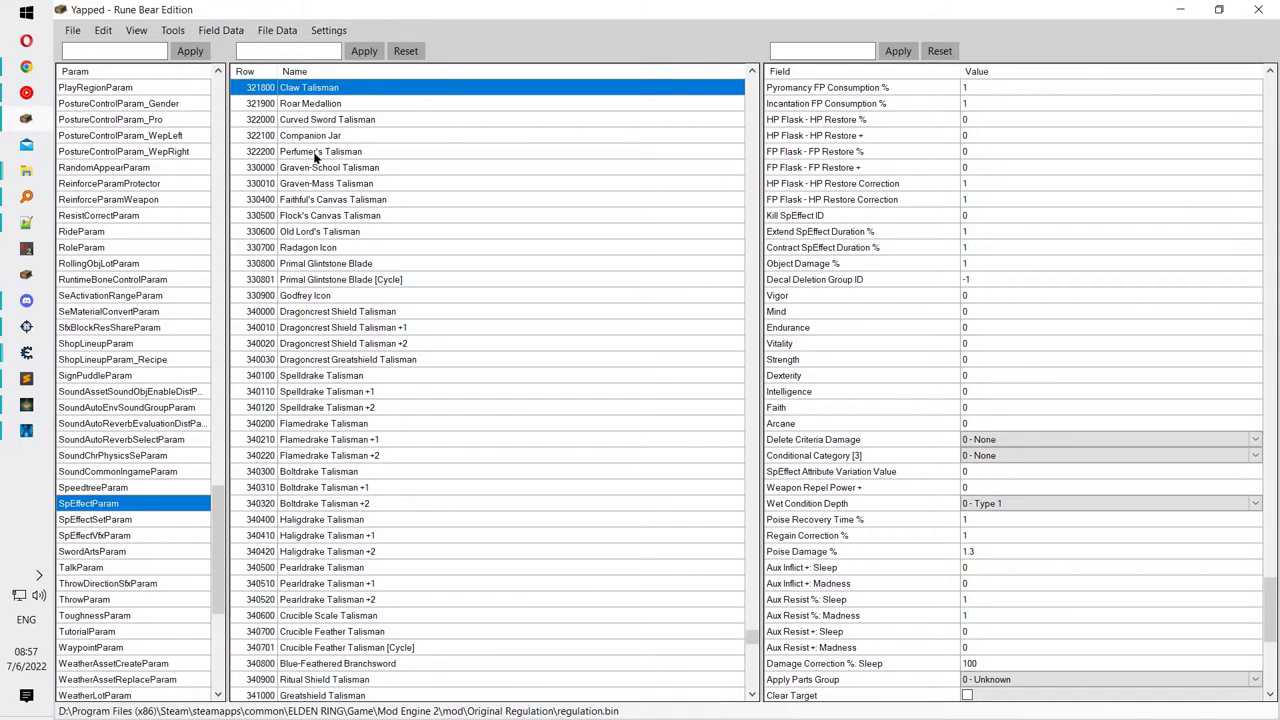
Select the Companion Jar row in SpEffectParam, go to the start of the rows and locate the Import Stock Row Names command.
{"action": "left_click", "coordinate": [591, 137]}
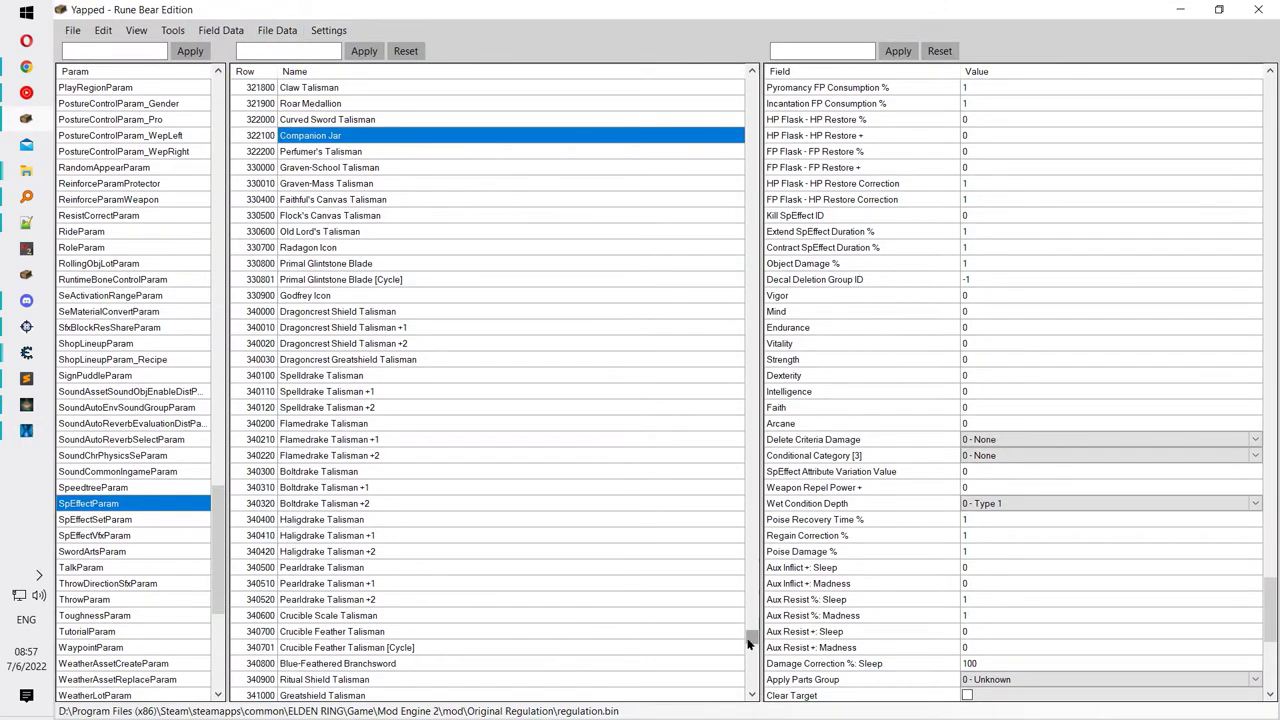
{"action": "left_click_drag", "start_coordinate": [748, 643], "coordinate": [540, 60]}
{"action": "left_click", "coordinate": [220, 30]}
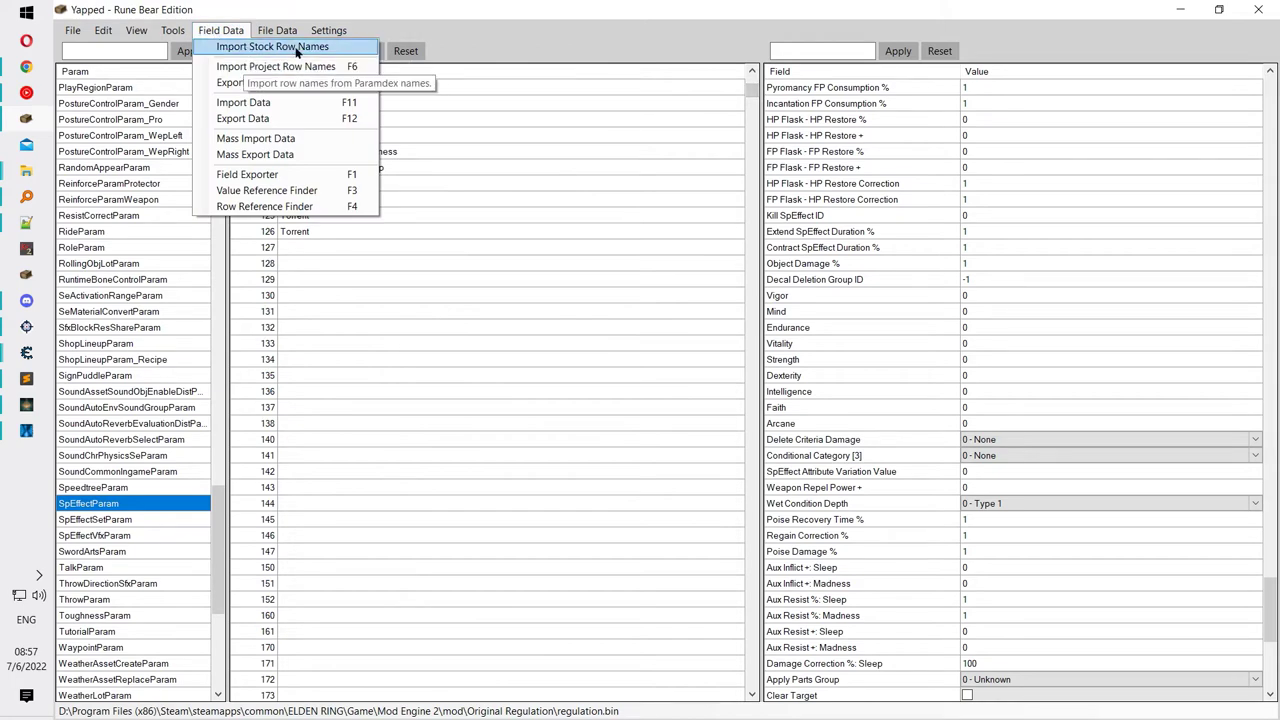
Select the Demi-Human Ashes +6 row in SpEffectParam, look over its fields and minimize Yapped.
{"action": "left_click_drag", "start_coordinate": [751, 92], "coordinate": [752, 598]}
{"action": "left_click", "coordinate": [463, 396]}
{"action": "left_click", "coordinate": [330, 264]}
{"action": "scroll", "coordinate": [910, 434], "scroll_direction": "down", "scroll_amount": 6}
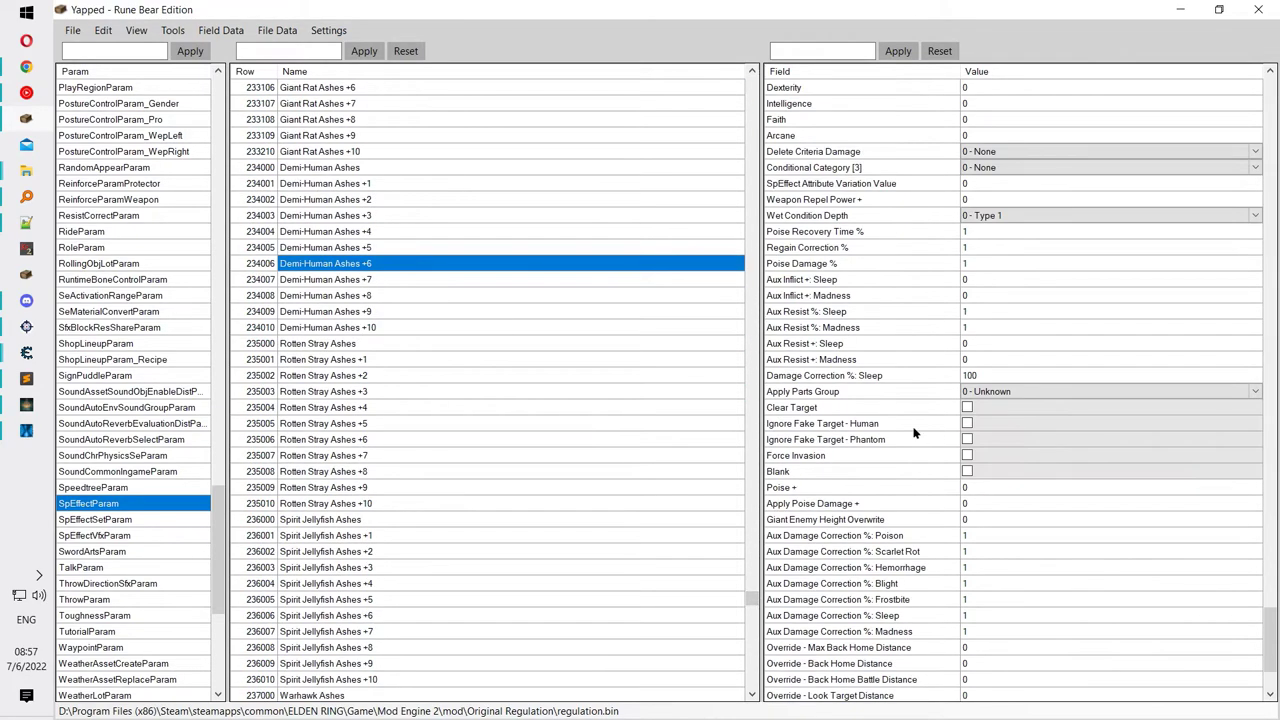
{"action": "scroll", "coordinate": [891, 443], "scroll_direction": "up", "scroll_amount": 9}
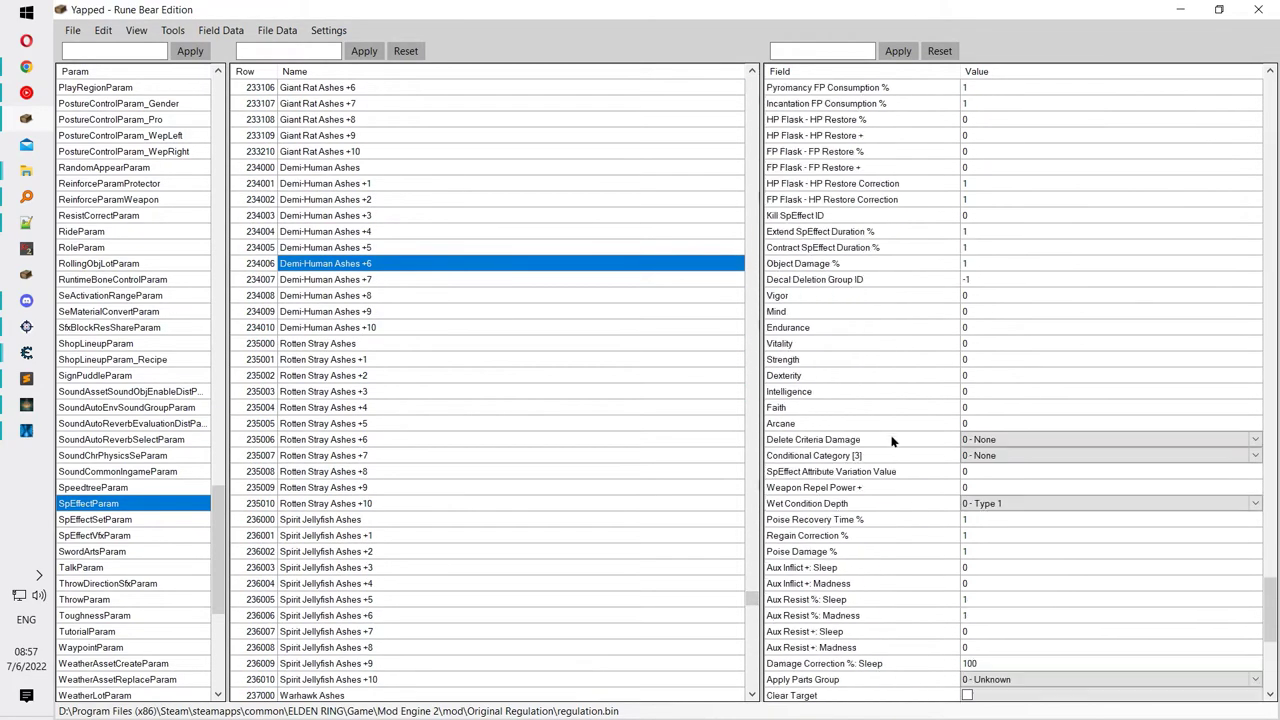
{"action": "left_click", "coordinate": [1177, 10]}
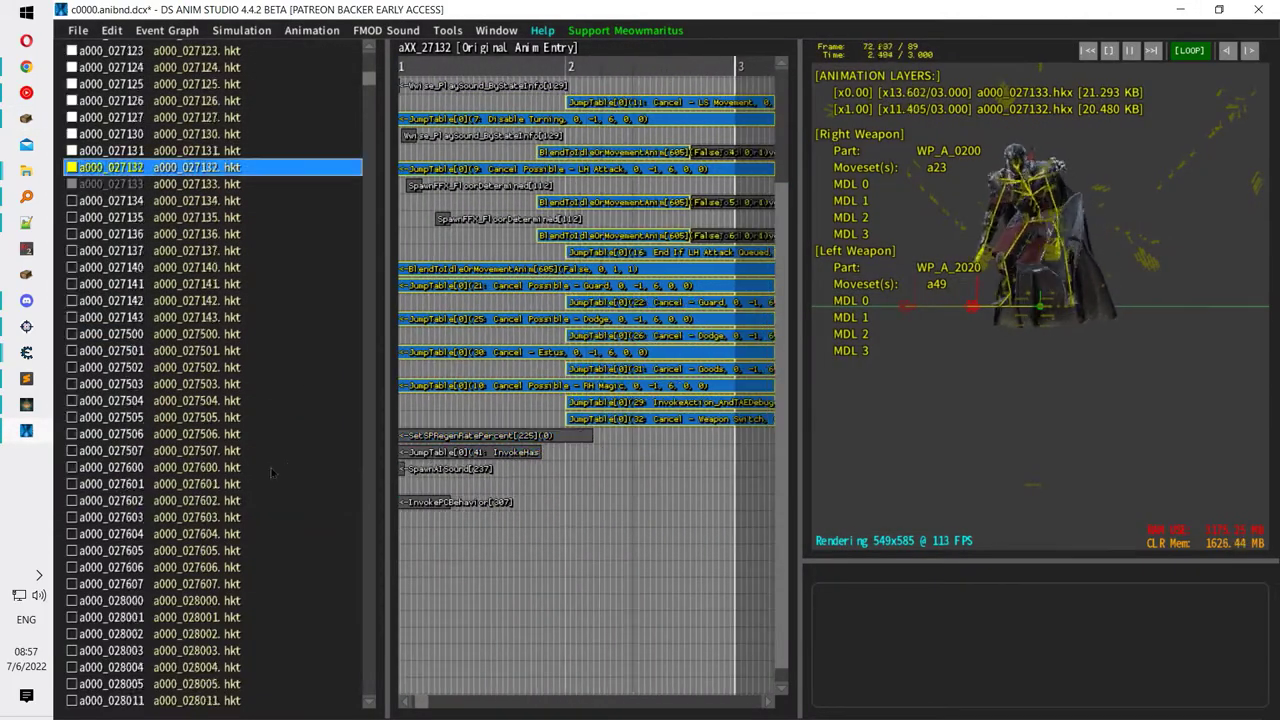
Switch to the Hexinton - Elden Ring ID List spreadsheet in Chrome.
{"action": "scroll", "coordinate": [271, 473], "scroll_direction": "up", "scroll_amount": 8}
{"action": "mouse_move", "coordinate": [22, 70]}
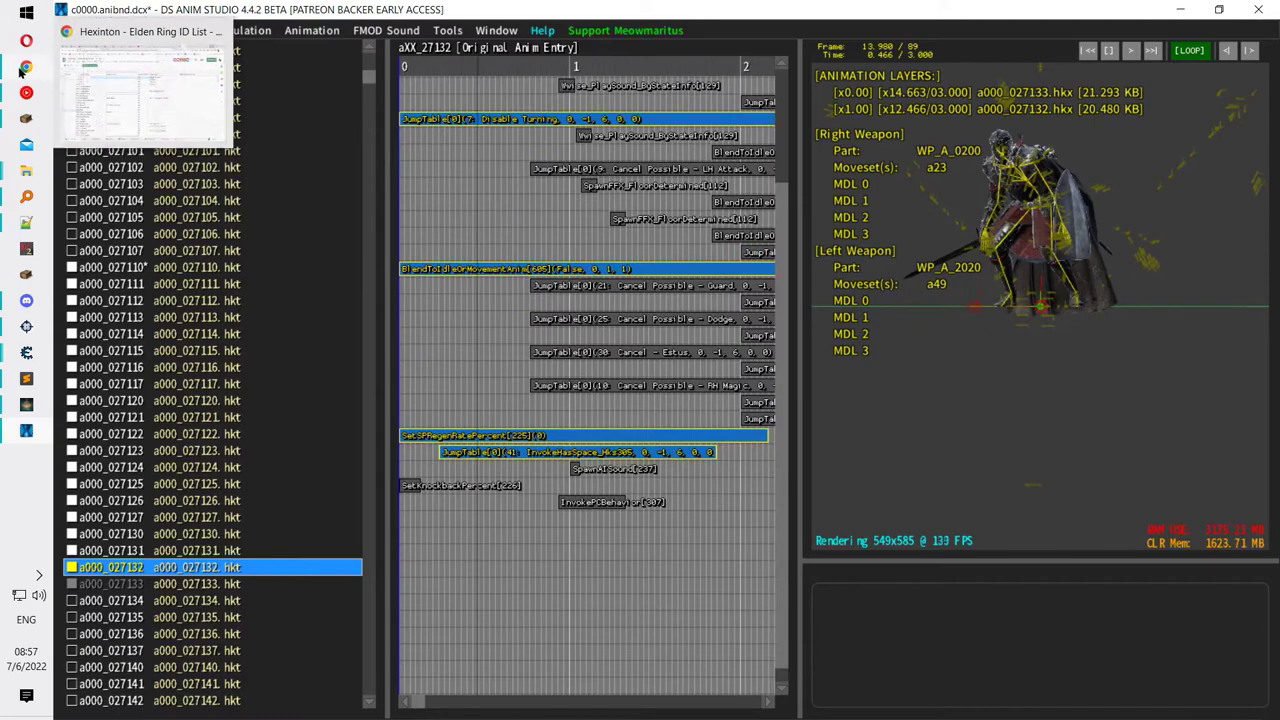
{"action": "left_click", "coordinate": [102, 61]}
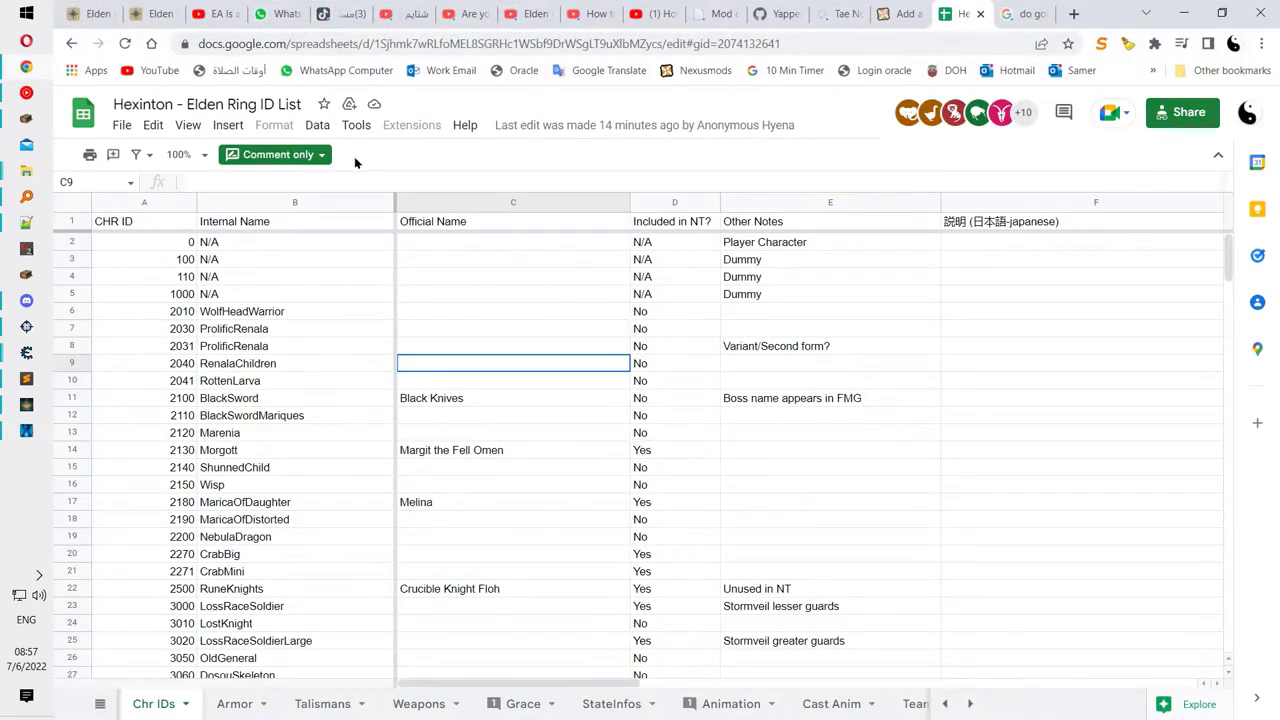
Switch to Cheat Engine, show its full interface and select the "Our ID Spreadsheet for ER" entry.
{"action": "mouse_move", "coordinate": [30, 360]}
{"action": "left_click", "coordinate": [160, 414]}
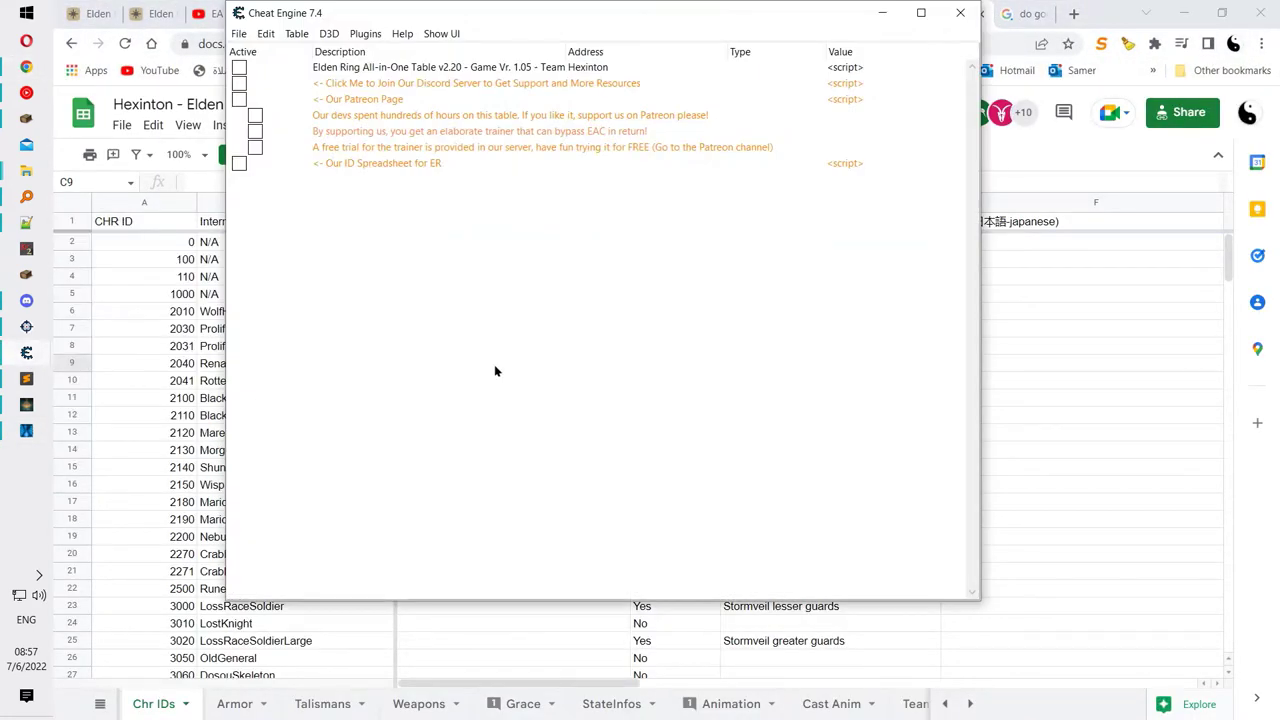
{"action": "left_click_drag", "start_coordinate": [432, 18], "coordinate": [495, 42]}
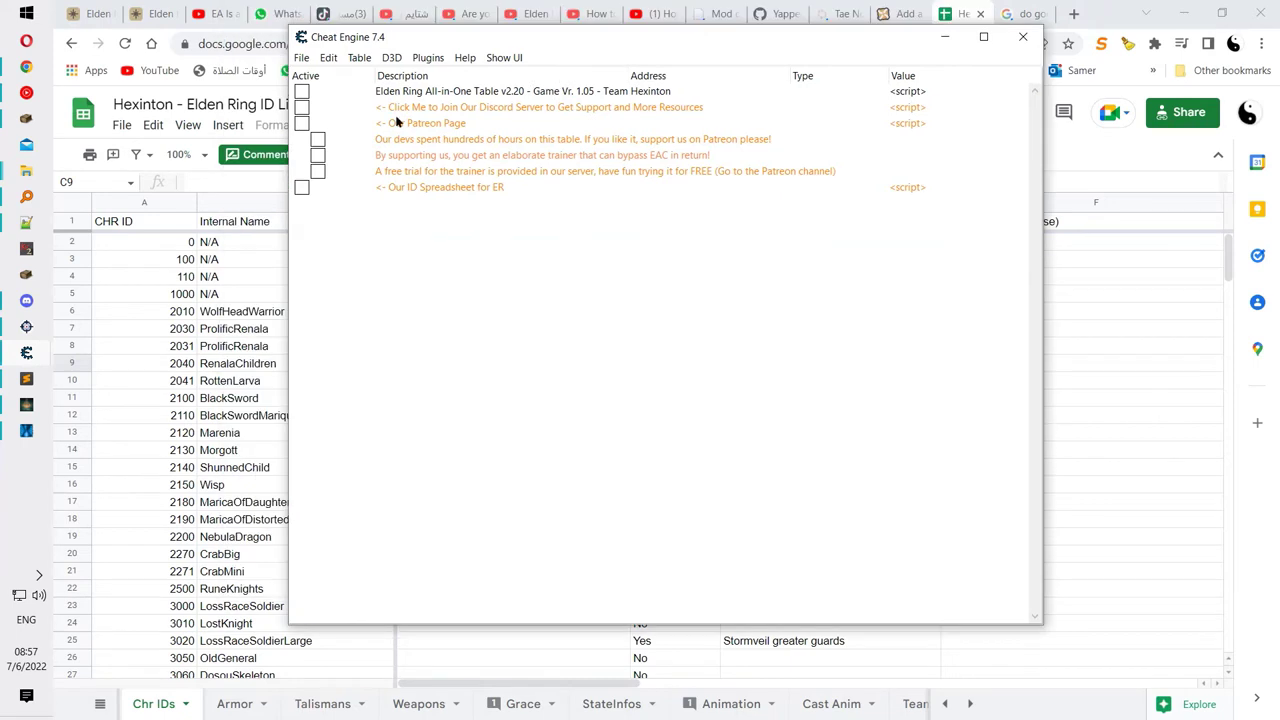
{"action": "left_click", "coordinate": [504, 57]}
{"action": "left_click", "coordinate": [306, 541]}
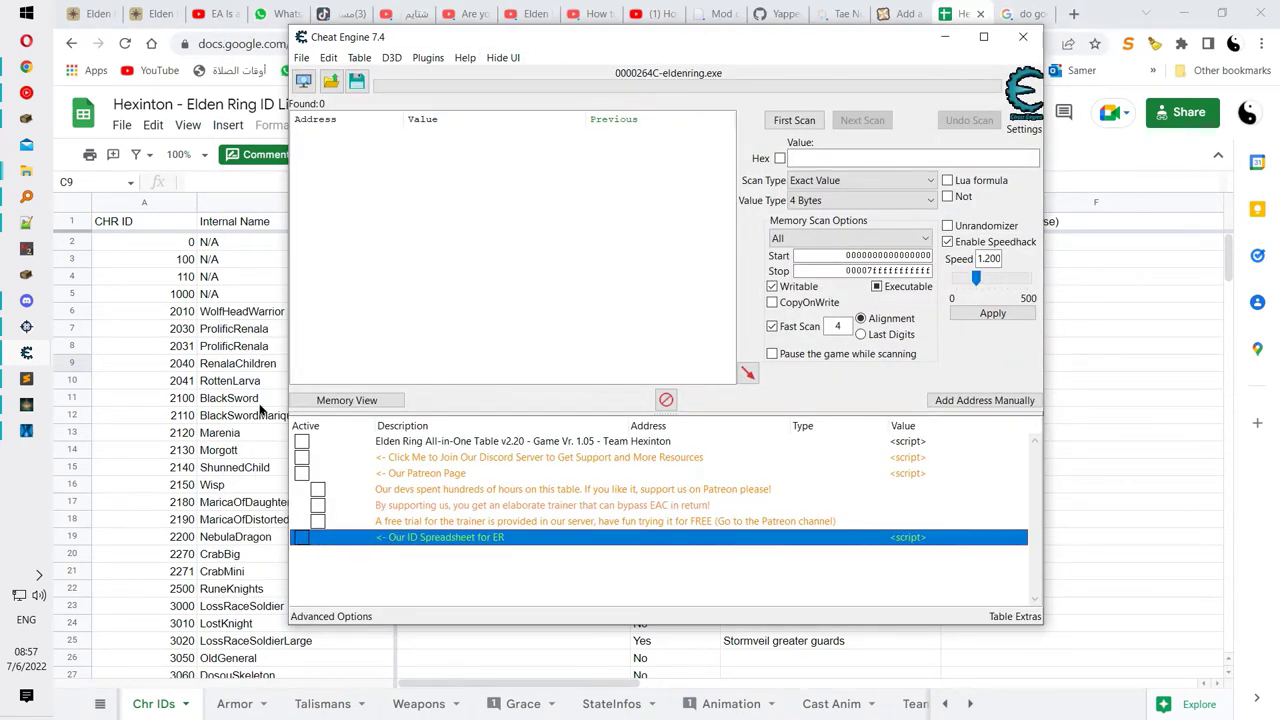
Return to the Elden Ring ID spreadsheet and look through the Chr IDs and Armor sheets.
{"action": "left_click", "coordinate": [234, 334]}
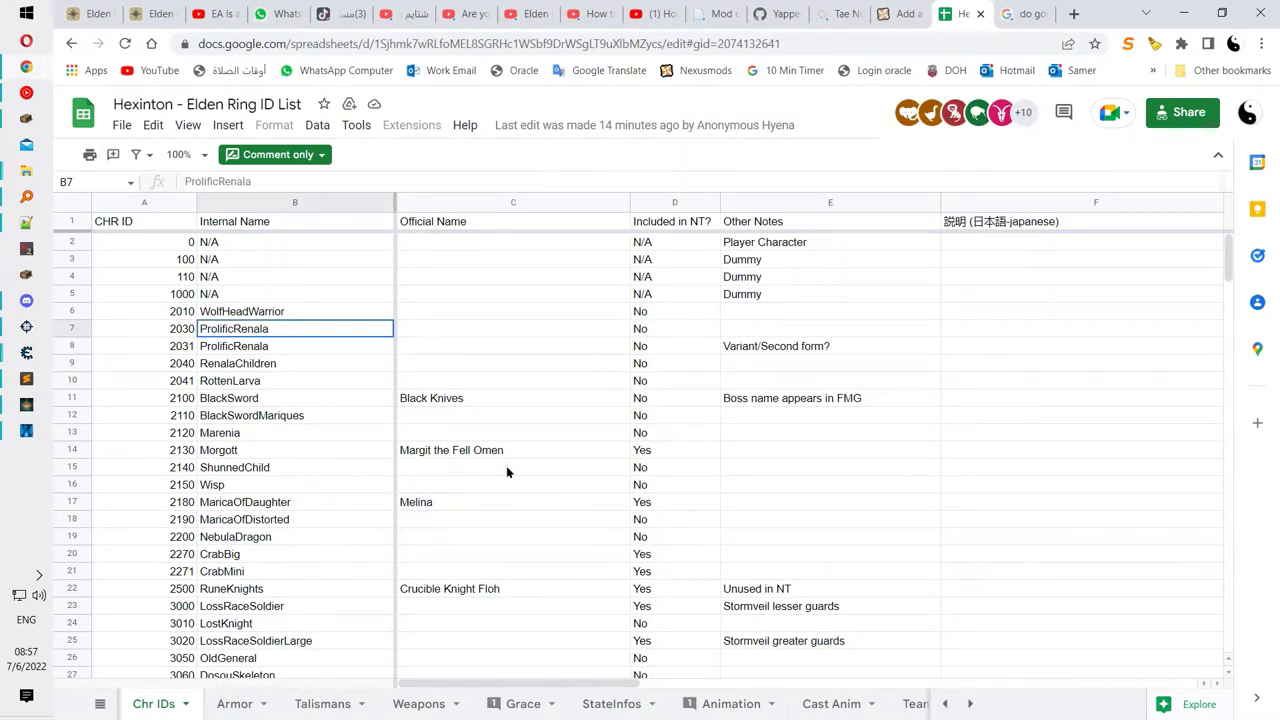
{"action": "left_click", "coordinate": [270, 296]}
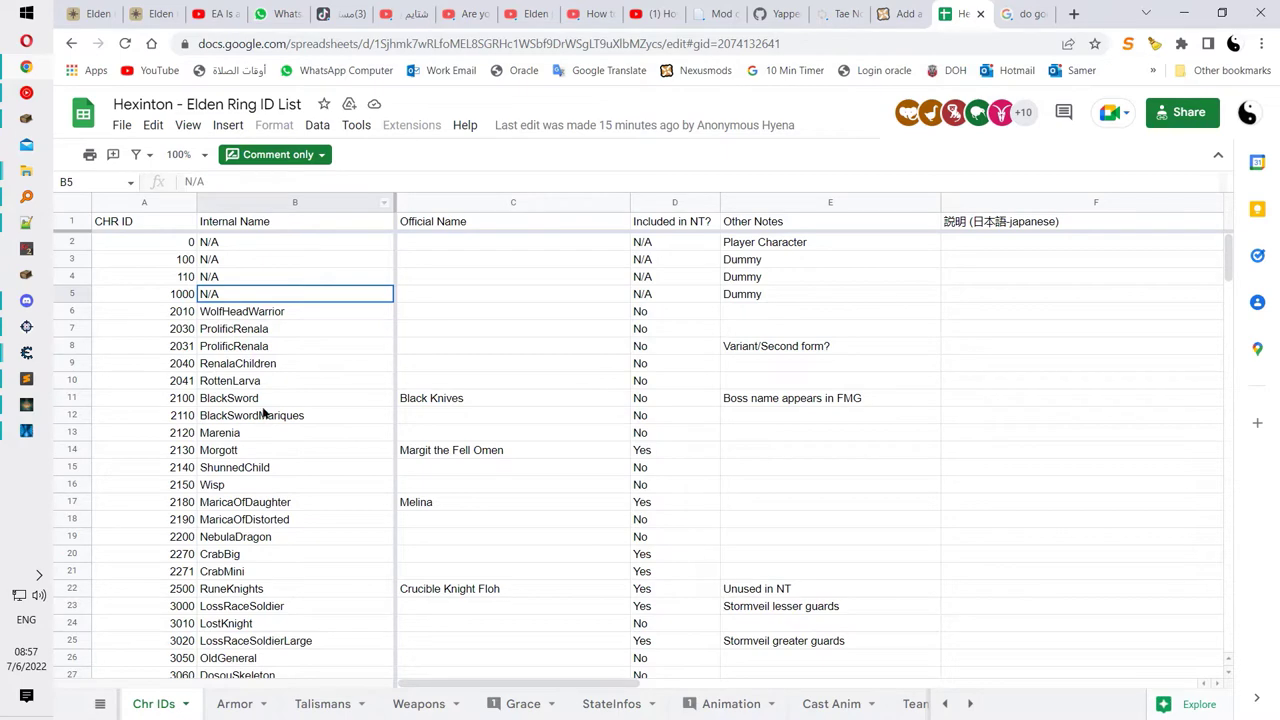
{"action": "left_click", "coordinate": [225, 704]}
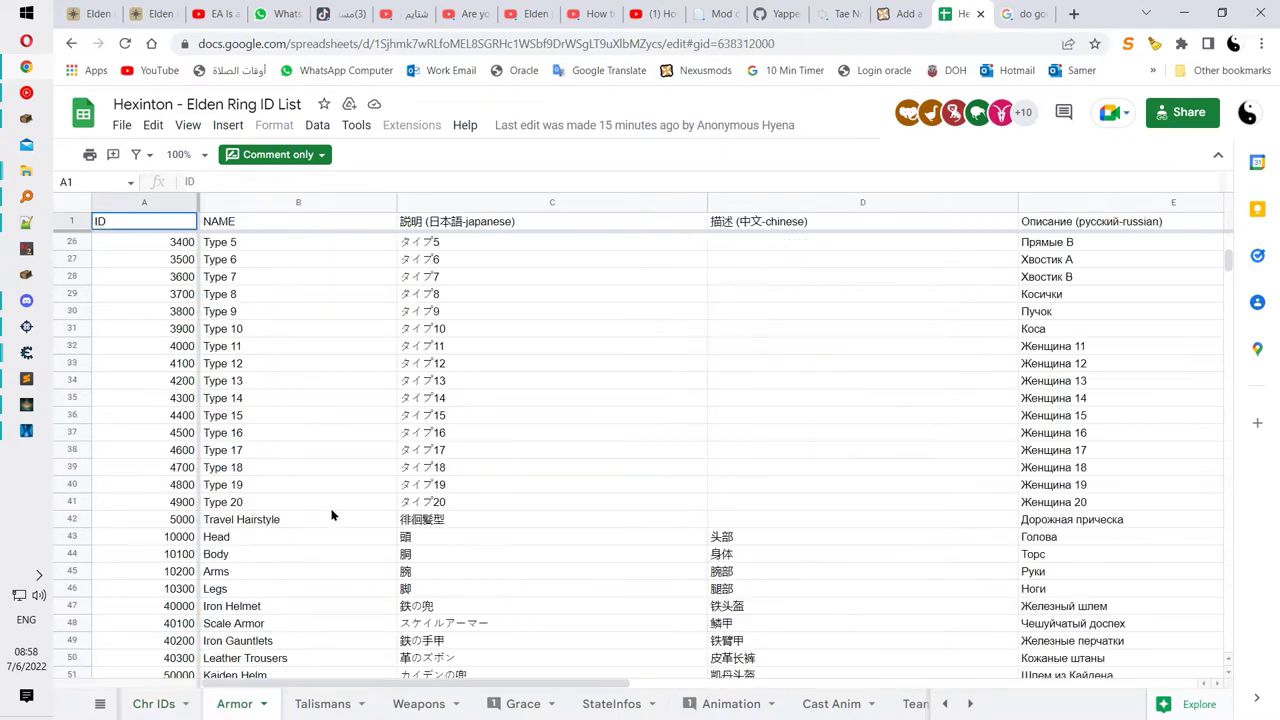
{"action": "left_click", "coordinate": [309, 350]}
{"action": "scroll", "coordinate": [400, 500], "scroll_direction": "down", "scroll_amount": 12}
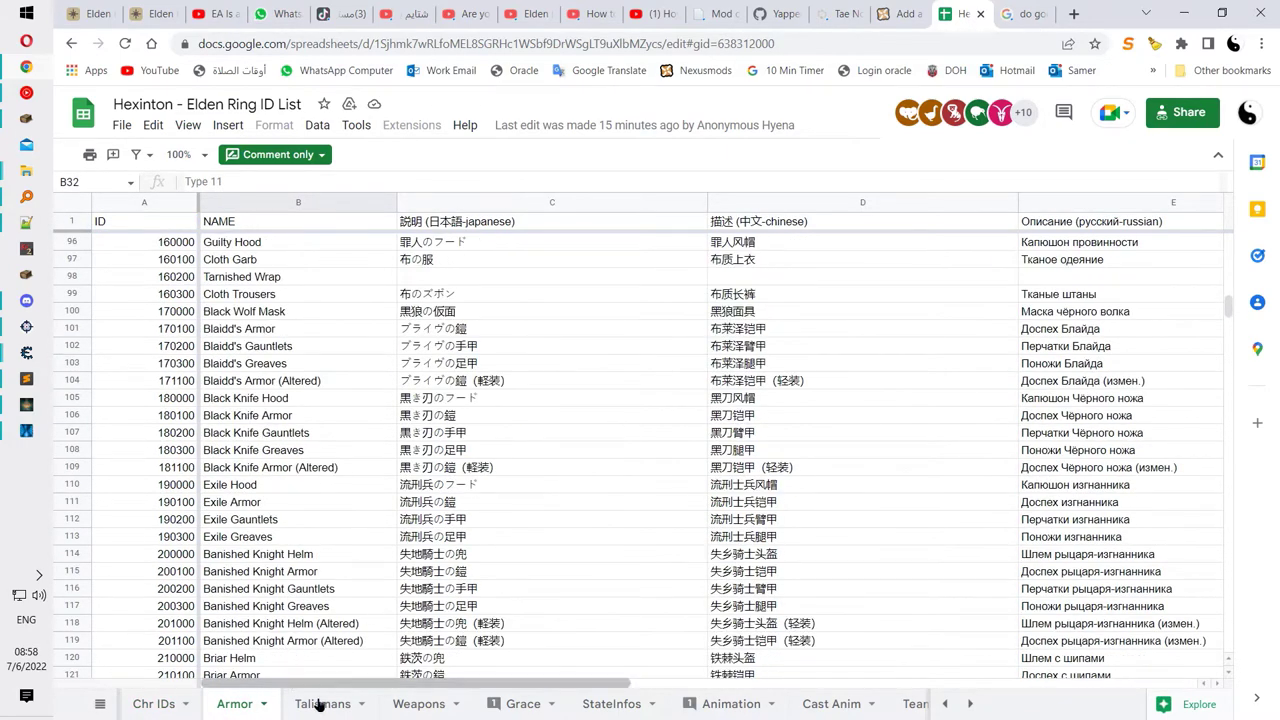
Look over the names and IDs in the Talismans sheet and switch back to Yapped.
{"action": "left_click", "coordinate": [323, 702]}
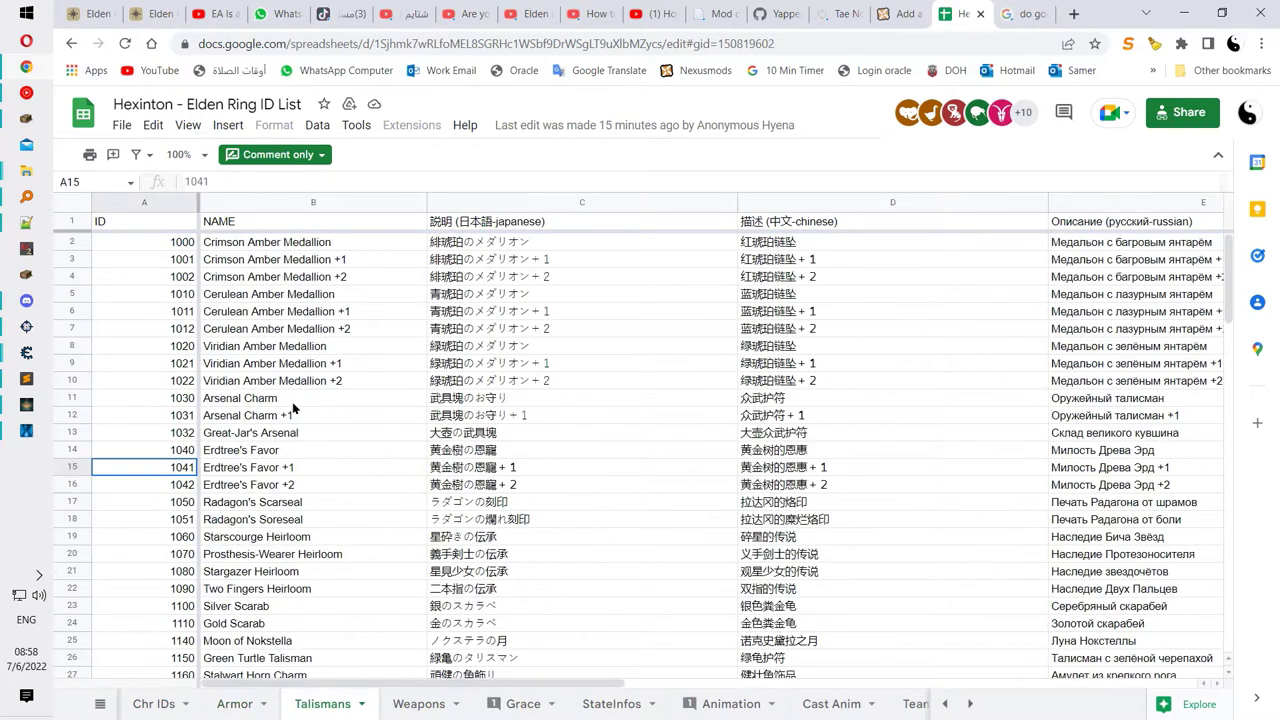
{"action": "left_click", "coordinate": [296, 400]}
{"action": "left_click", "coordinate": [316, 262]}
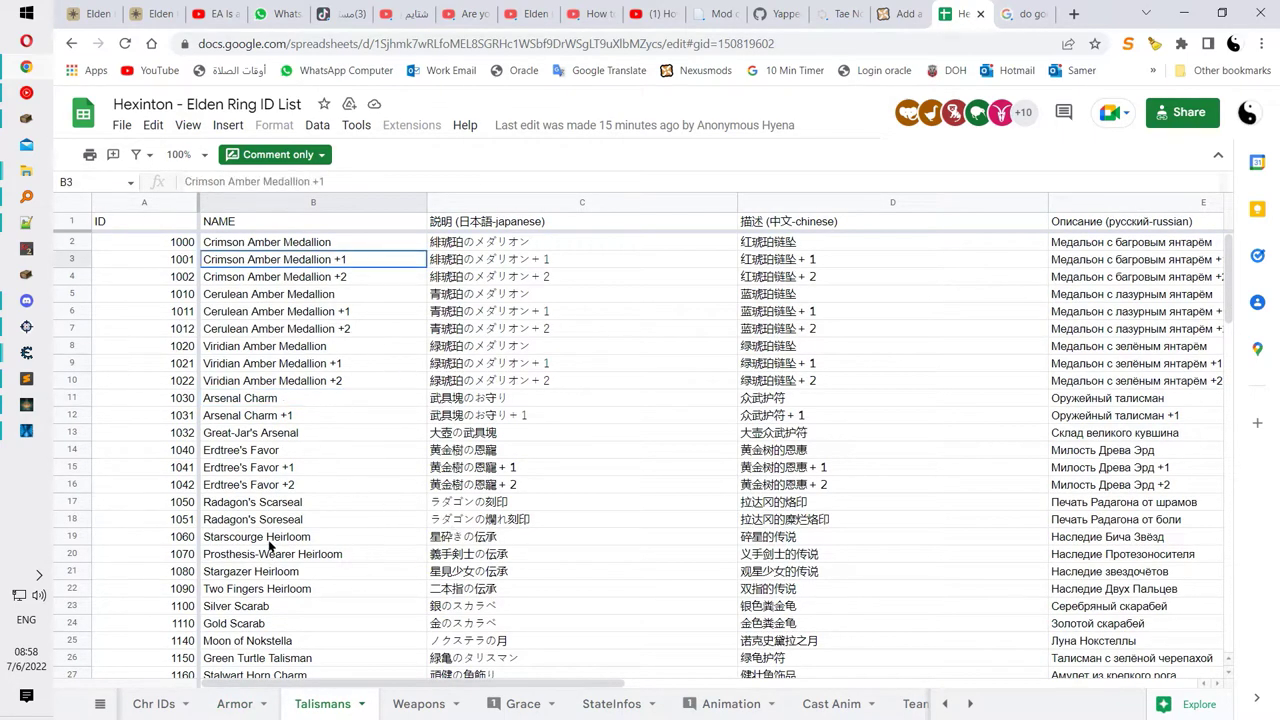
{"action": "left_click", "coordinate": [24, 120]}
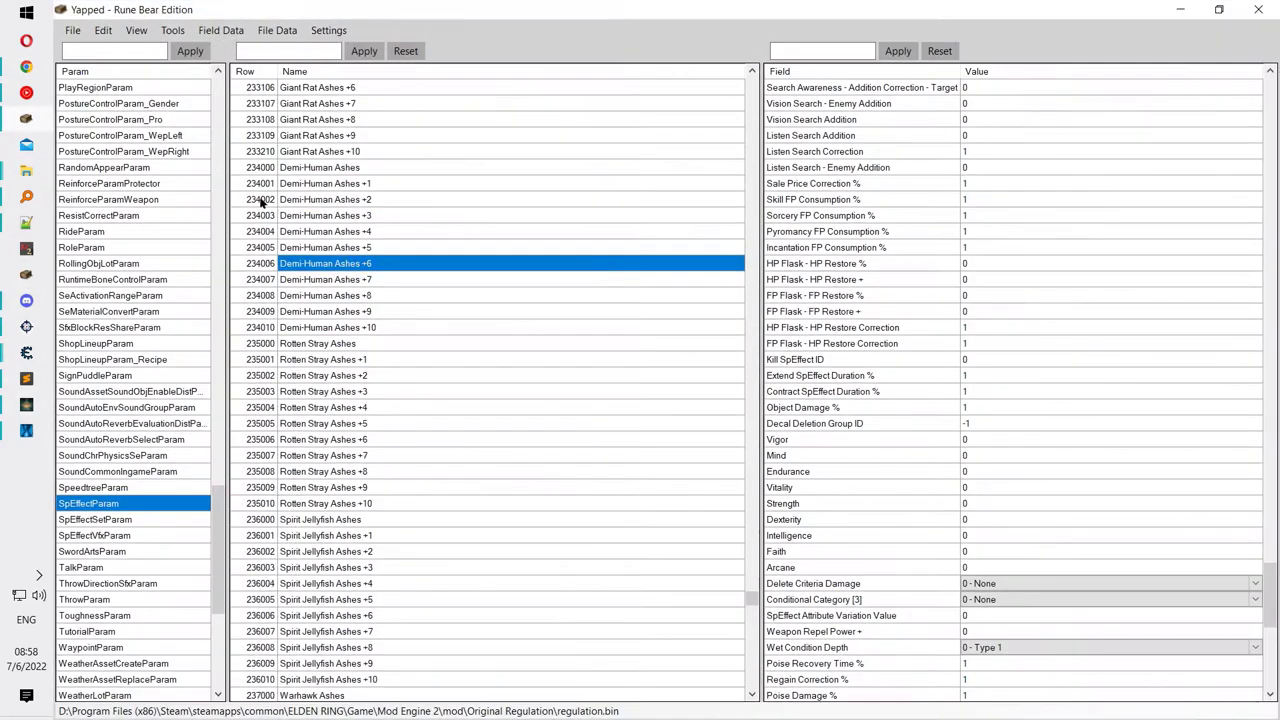
Return to the Elden Ring ID spreadsheet and look over the IDs and names in the Animation sheet.
{"action": "left_click", "coordinate": [1176, 8]}
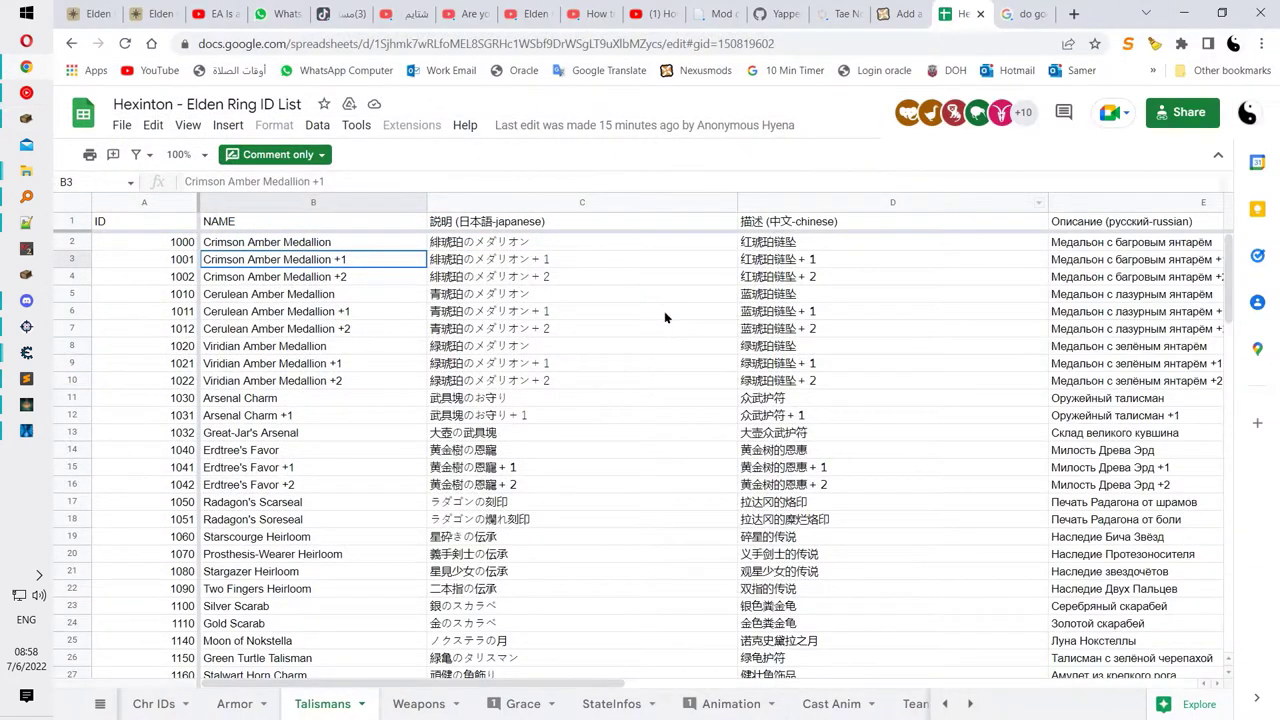
{"action": "left_click", "coordinate": [680, 259]}
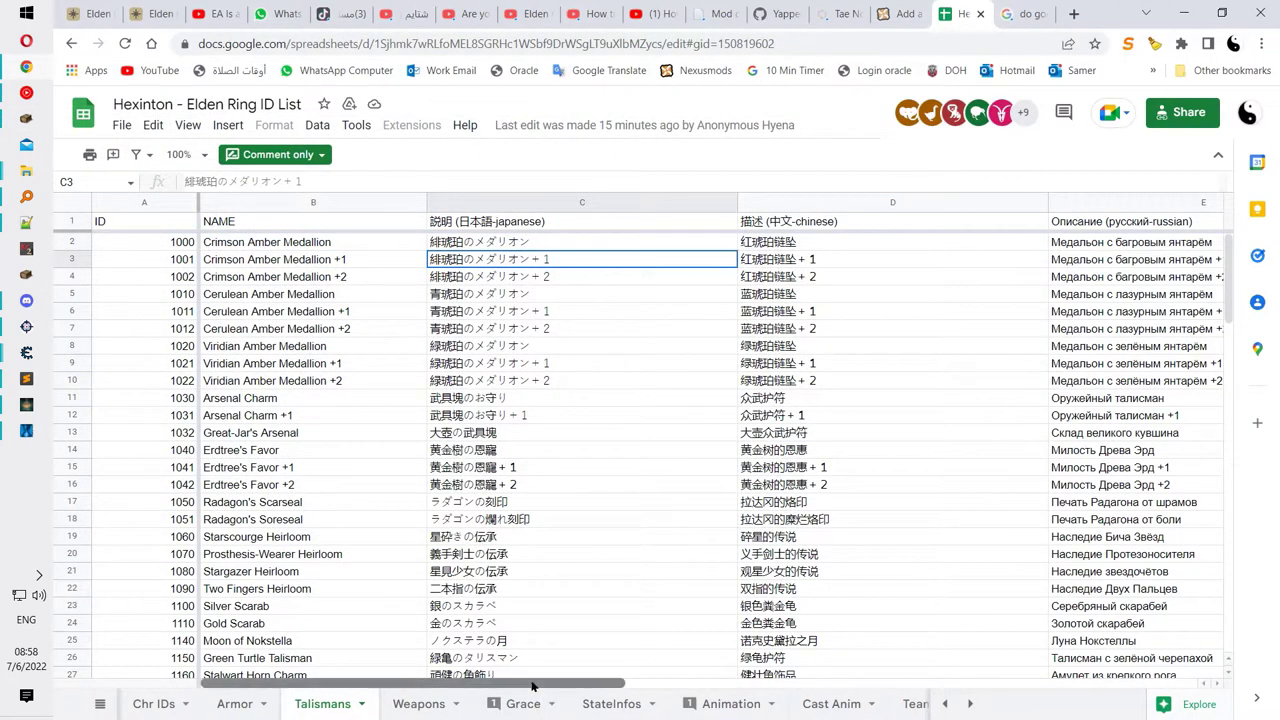
{"action": "left_click_drag", "start_coordinate": [603, 684], "coordinate": [430, 690]}
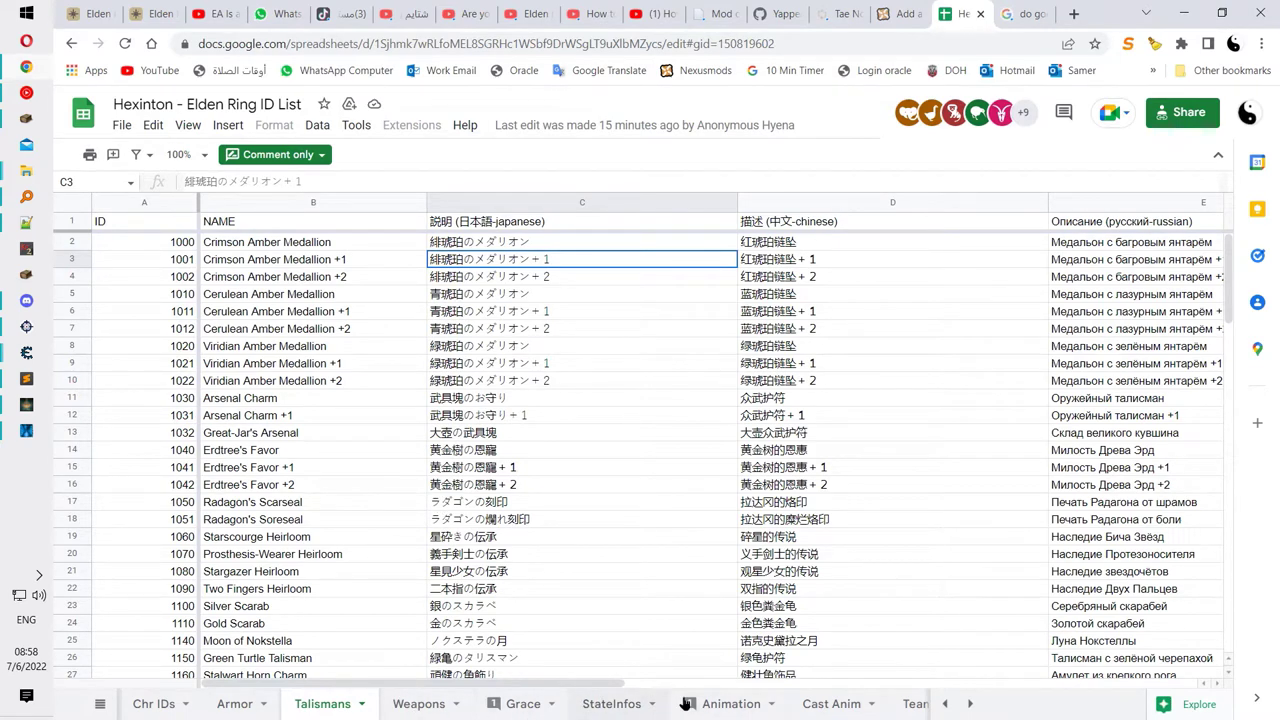
{"action": "left_click", "coordinate": [725, 704]}
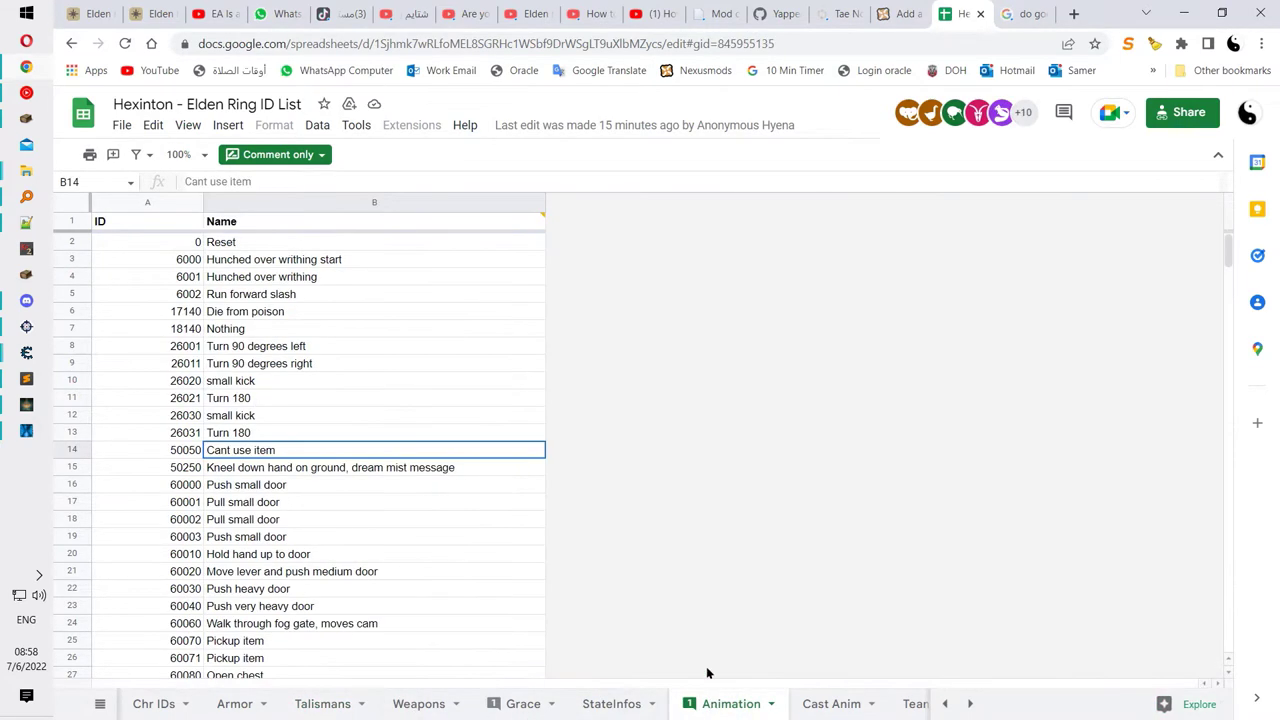
{"action": "left_click", "coordinate": [268, 277]}
{"action": "left_click_drag", "start_coordinate": [1230, 261], "coordinate": [1174, 240]}
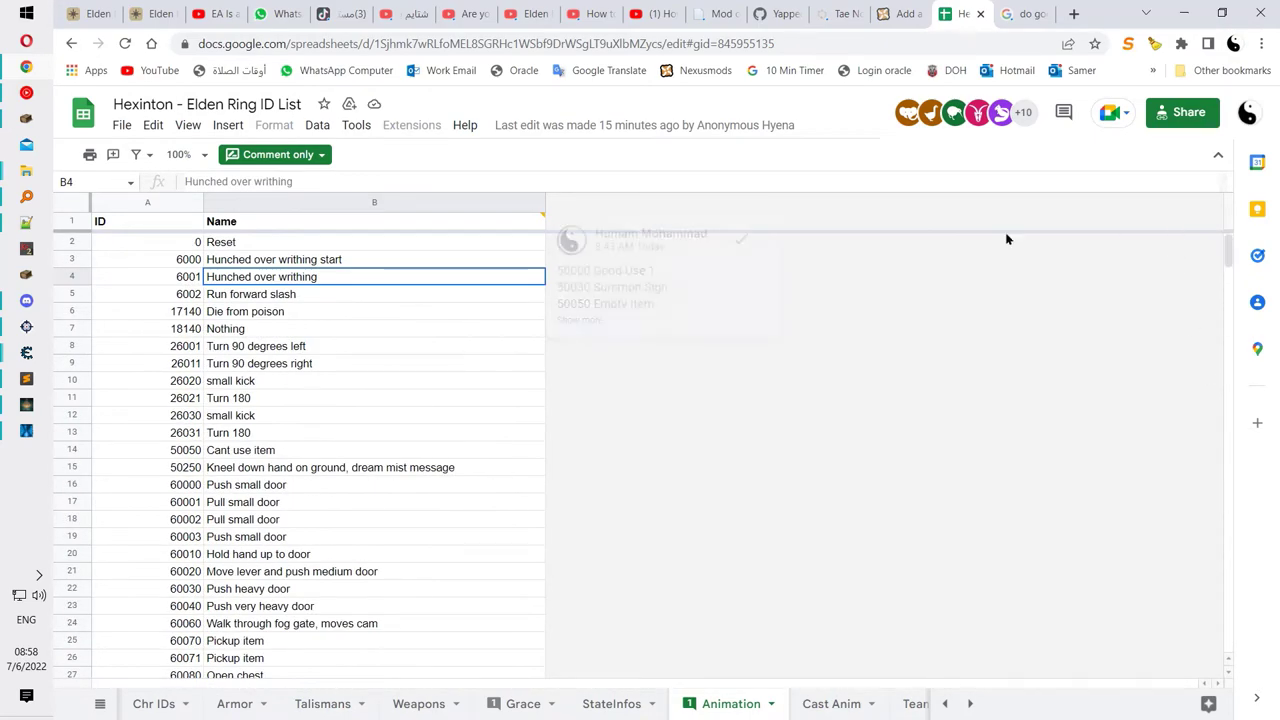
{"action": "left_click", "coordinate": [213, 261]}
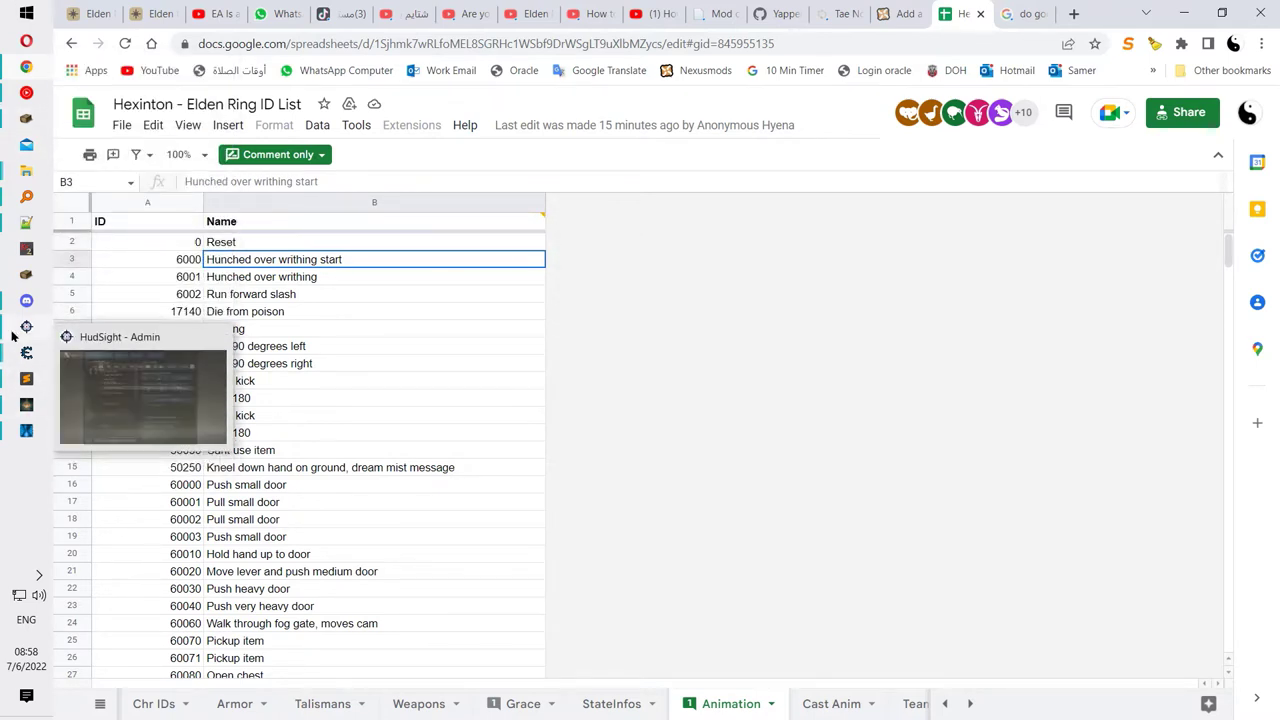
Switch to DS Anim Studio and open the a000_005103 animation to view its events.
{"action": "left_click", "coordinate": [17, 435]}
{"action": "left_click_drag", "start_coordinate": [371, 80], "coordinate": [369, 50]}
{"action": "scroll", "coordinate": [296, 308], "scroll_direction": "down", "scroll_amount": 1}
{"action": "scroll", "coordinate": [296, 308], "scroll_direction": "down", "scroll_amount": 8}
{"action": "left_click", "coordinate": [220, 251]}
{"action": "scroll", "coordinate": [220, 260], "scroll_direction": "up", "scroll_amount": 8}
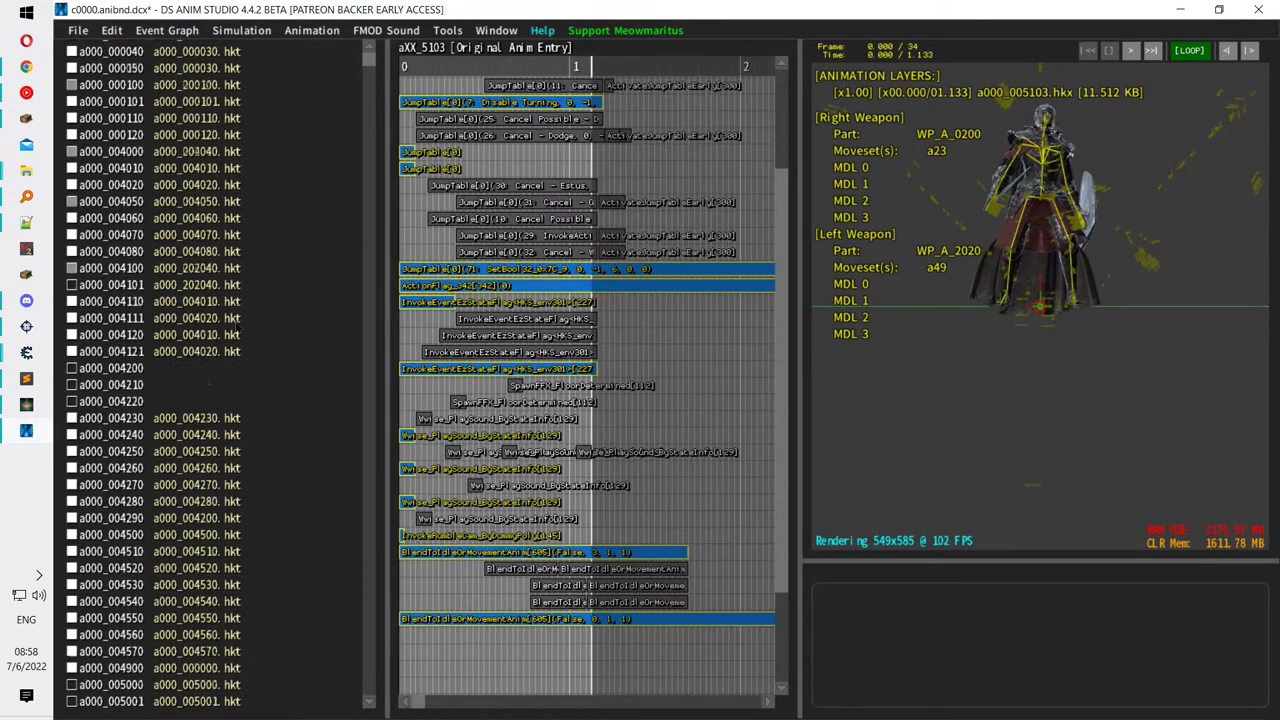
Preview the animations a000_005201, a000_005351 and a000_005410 further down the animation list.
{"action": "scroll", "coordinate": [220, 285], "scroll_direction": "down", "scroll_amount": 4}
{"action": "left_click", "coordinate": [219, 285]}
{"action": "scroll", "coordinate": [219, 300], "scroll_direction": "down", "scroll_amount": 4}
{"action": "scroll", "coordinate": [218, 330], "scroll_direction": "down", "scroll_amount": 4}
{"action": "left_click", "coordinate": [219, 284]}
{"action": "scroll", "coordinate": [219, 284], "scroll_direction": "down", "scroll_amount": 5}
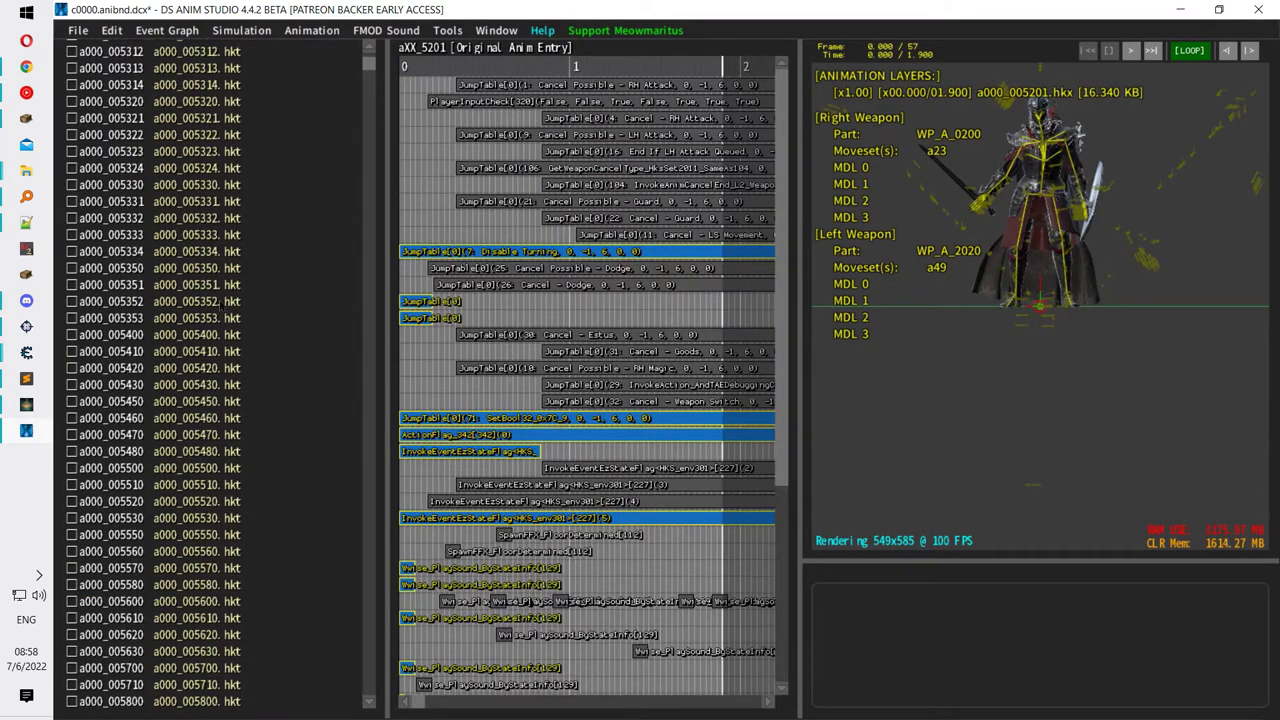
{"action": "left_click", "coordinate": [220, 284]}
{"action": "scroll", "coordinate": [222, 290], "scroll_direction": "down", "scroll_amount": 10}
{"action": "scroll", "coordinate": [228, 300], "scroll_direction": "up", "scroll_amount": 15}
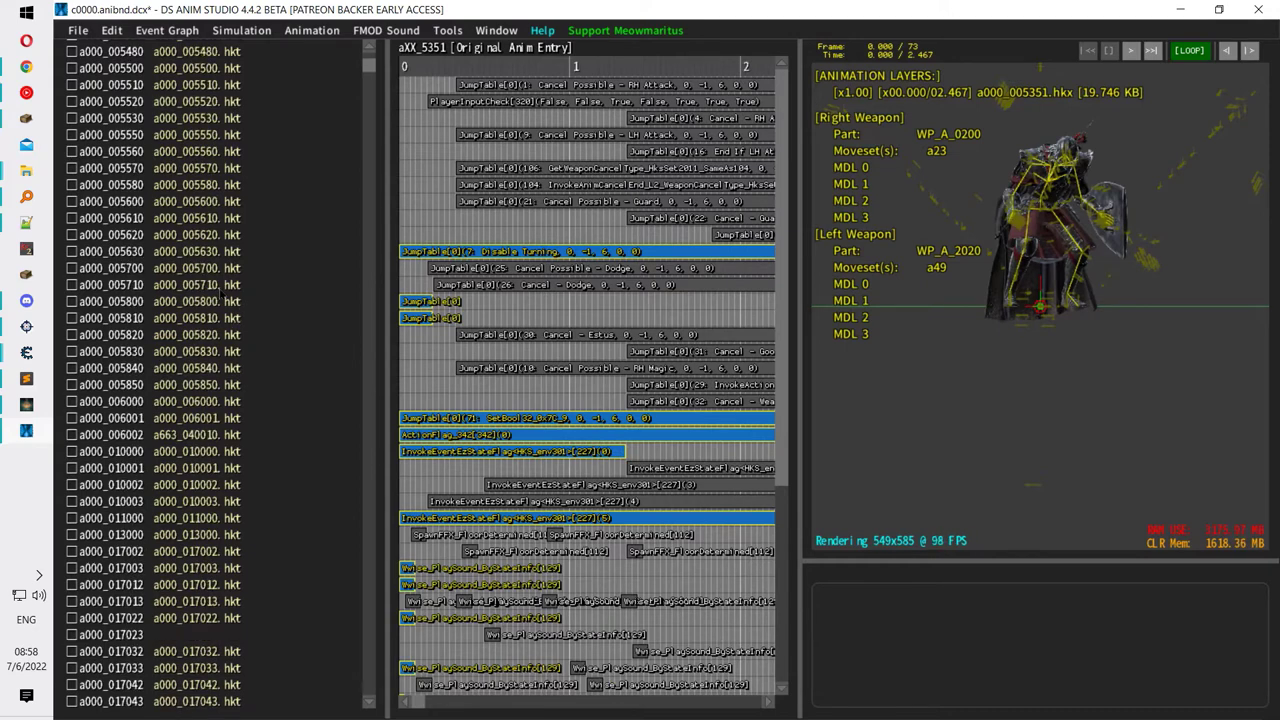
{"action": "left_click", "coordinate": [240, 218]}
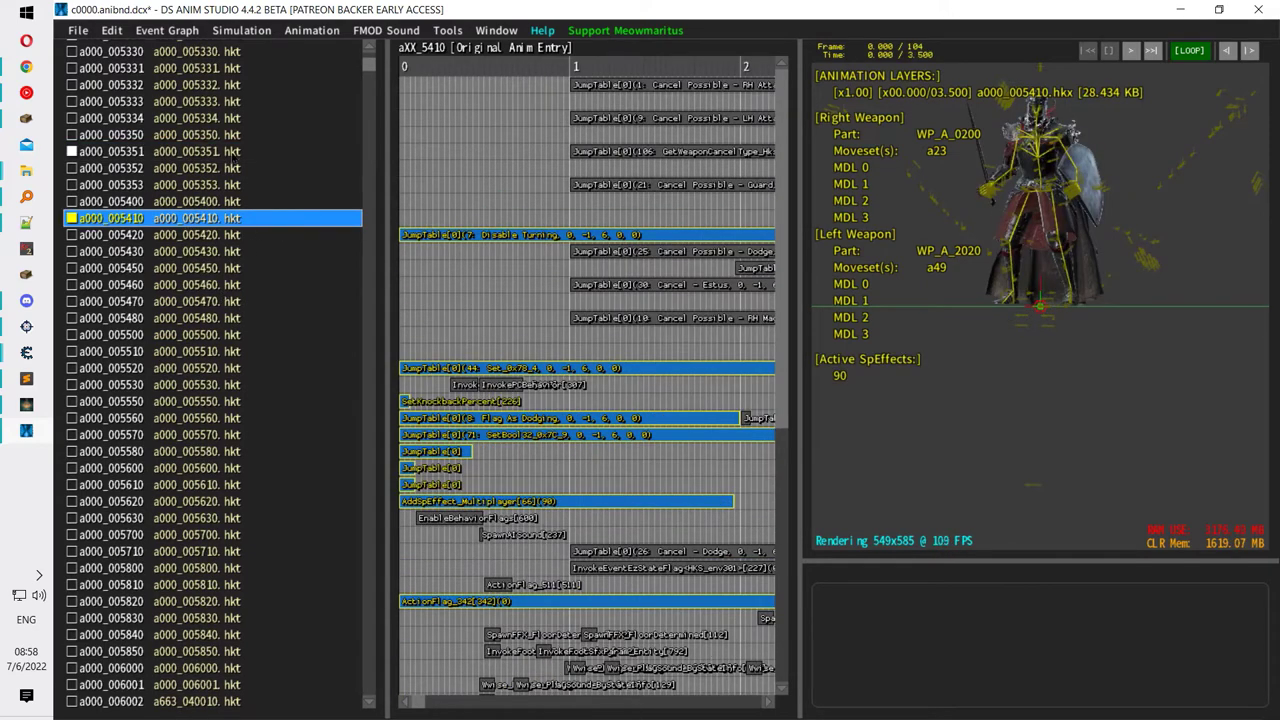
Preview the animations at the start of the a00 list, including a000_000030, a000_000040 and a000_000100.
{"action": "scroll", "coordinate": [258, 190], "scroll_direction": "up", "scroll_amount": 20}
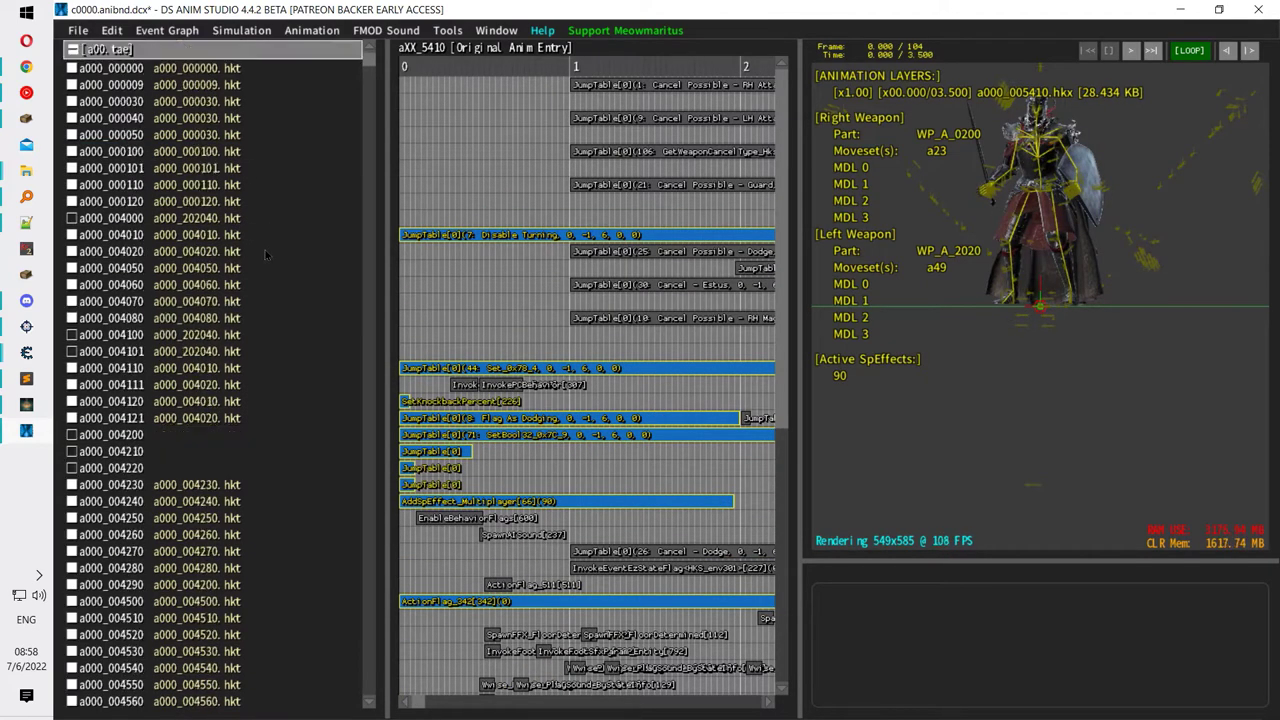
{"action": "left_click", "coordinate": [225, 85]}
{"action": "left_click", "coordinate": [223, 68]}
{"action": "left_click", "coordinate": [222, 101]}
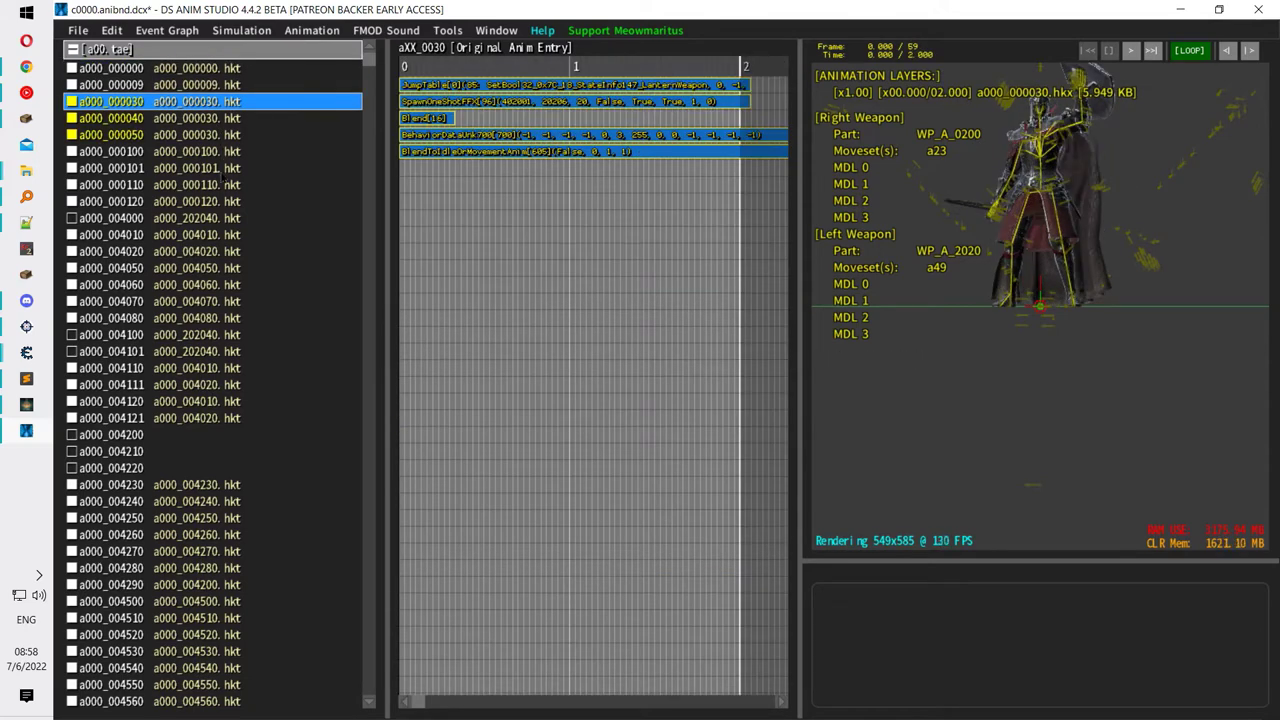
{"action": "left_click", "coordinate": [216, 120]}
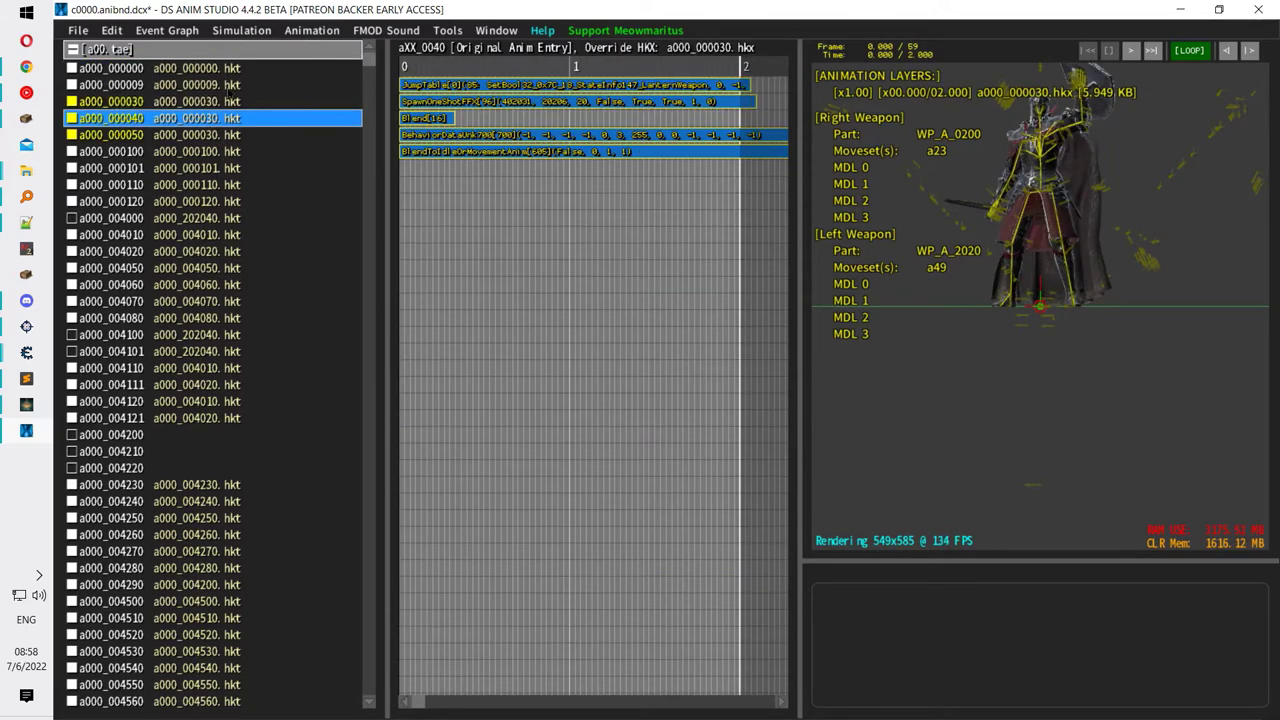
{"action": "left_click", "coordinate": [216, 151]}
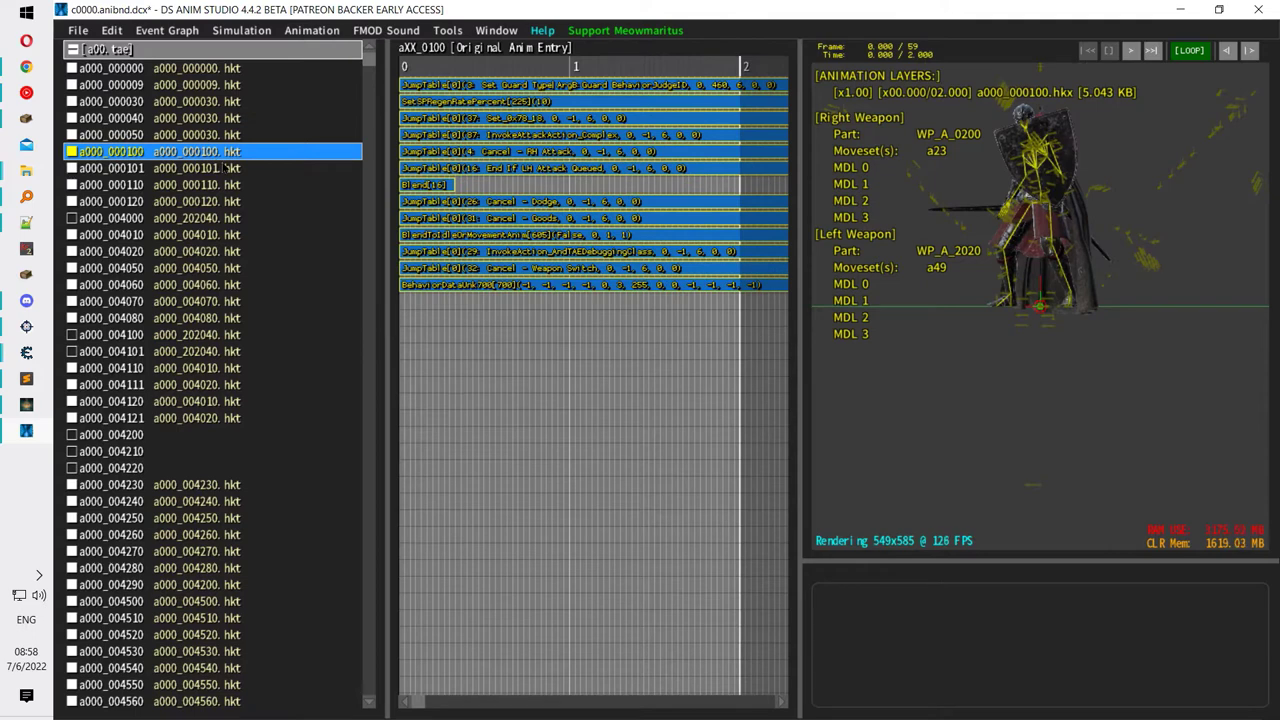
{"action": "left_click", "coordinate": [216, 166]}
{"action": "left_click", "coordinate": [220, 153]}
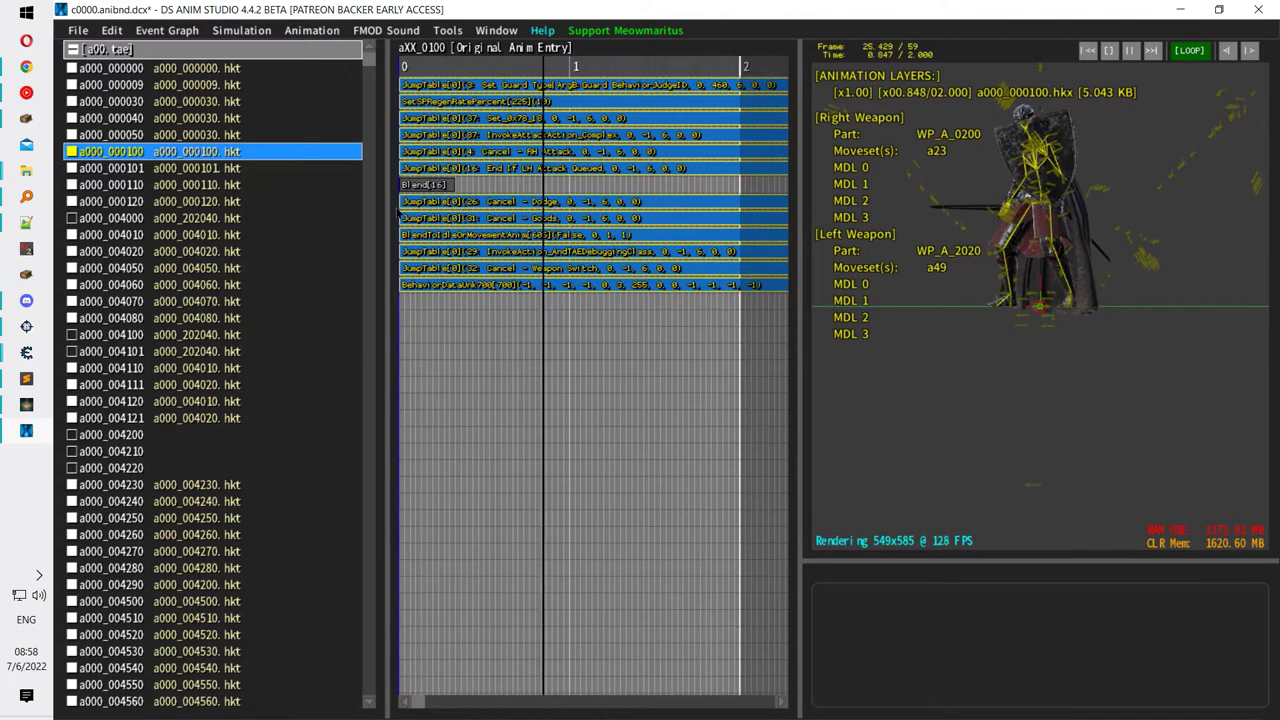
Step through the playing animations from a000_000101 to a000_004010, and go back to a000_000120.
{"action": "key", "text": "Down"}
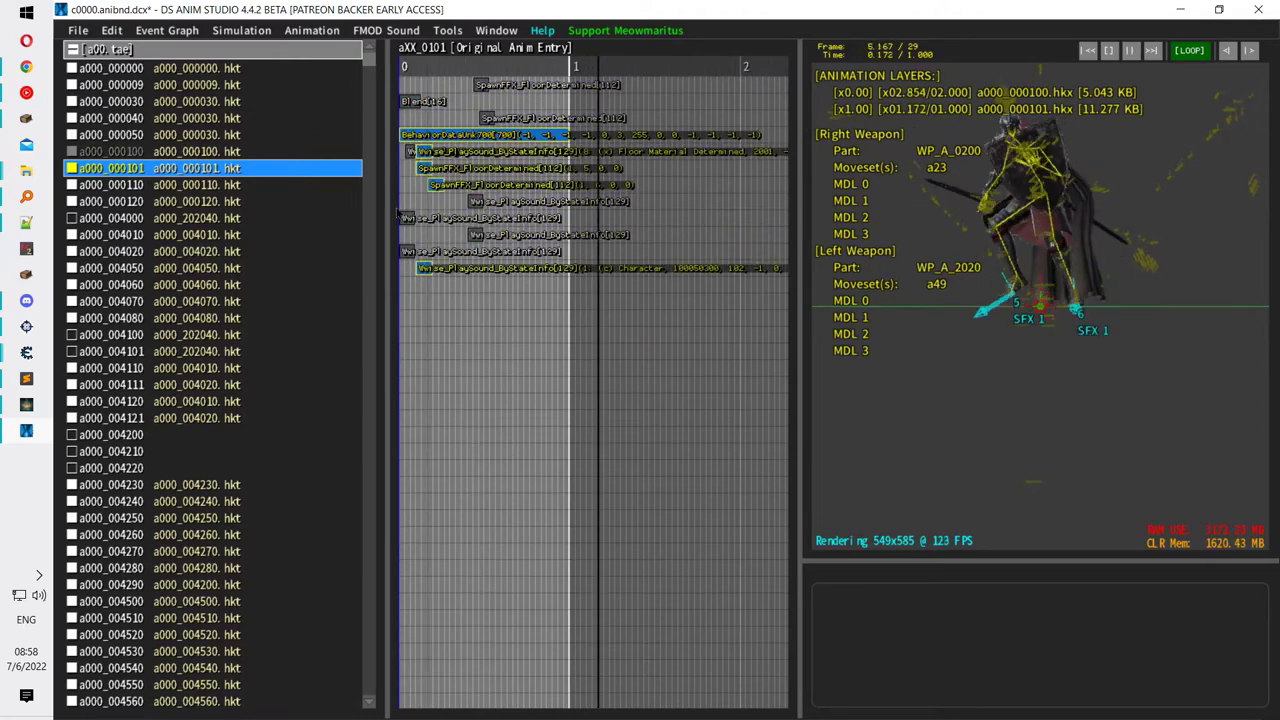
{"action": "key", "text": "Down"}
{"action": "key", "text": "Down"}
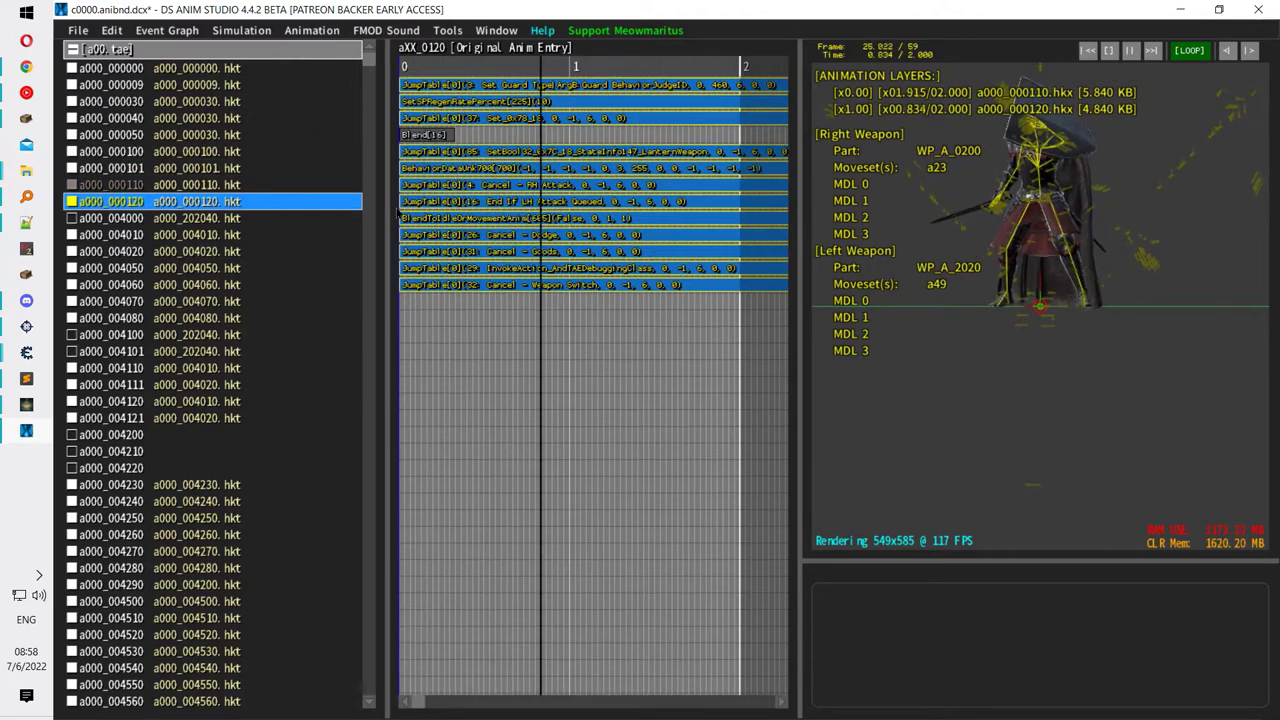
{"action": "key", "text": "Down"}
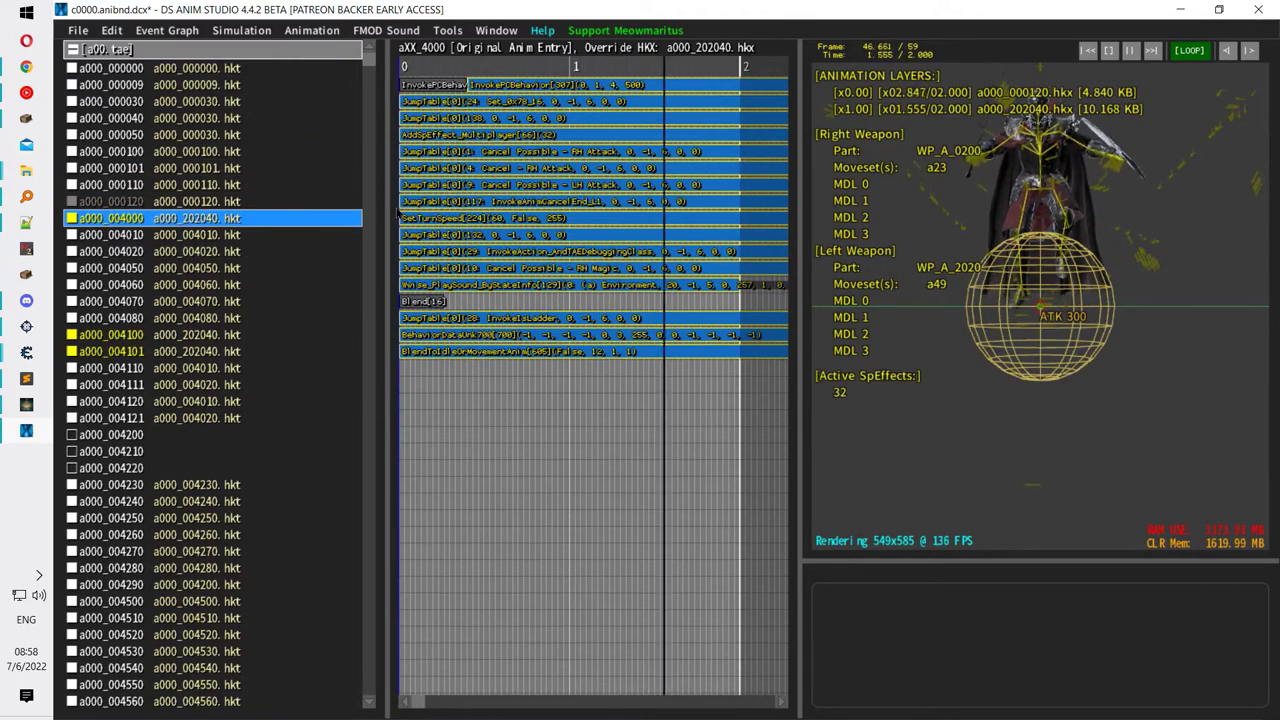
{"action": "key", "text": "Down"}
{"action": "key", "text": "Up"}
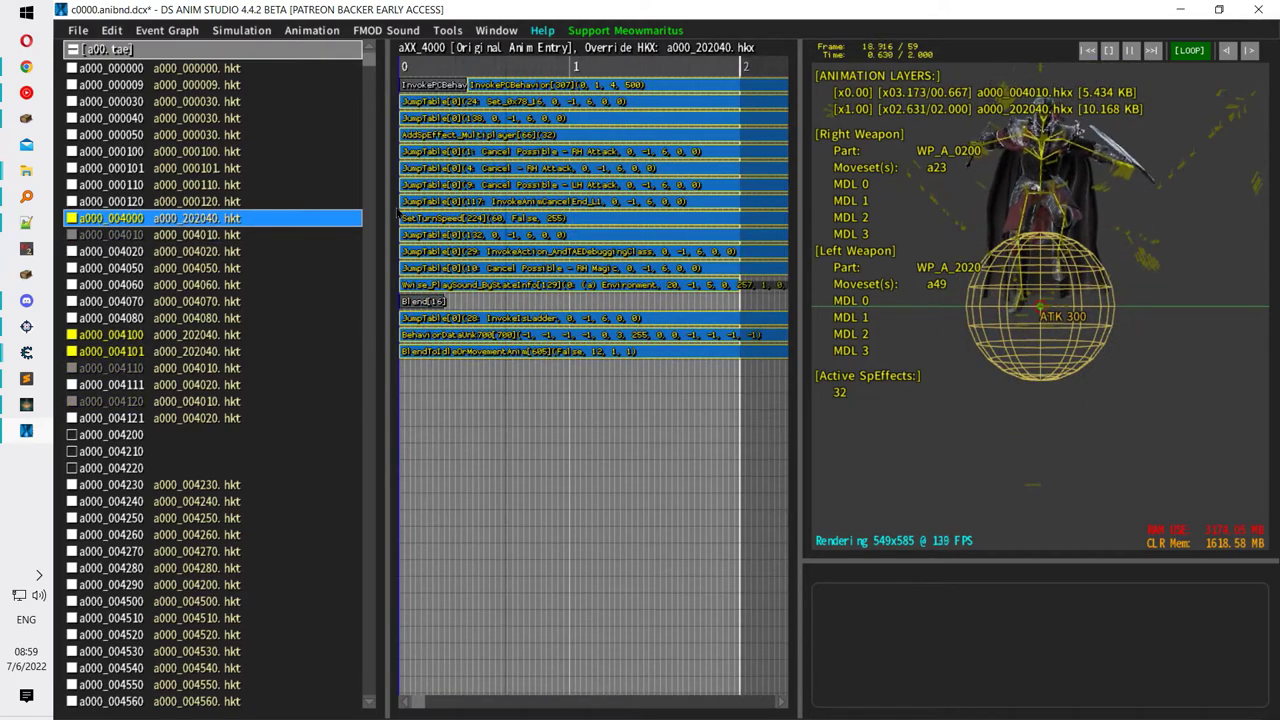
{"action": "key", "text": "Up"}
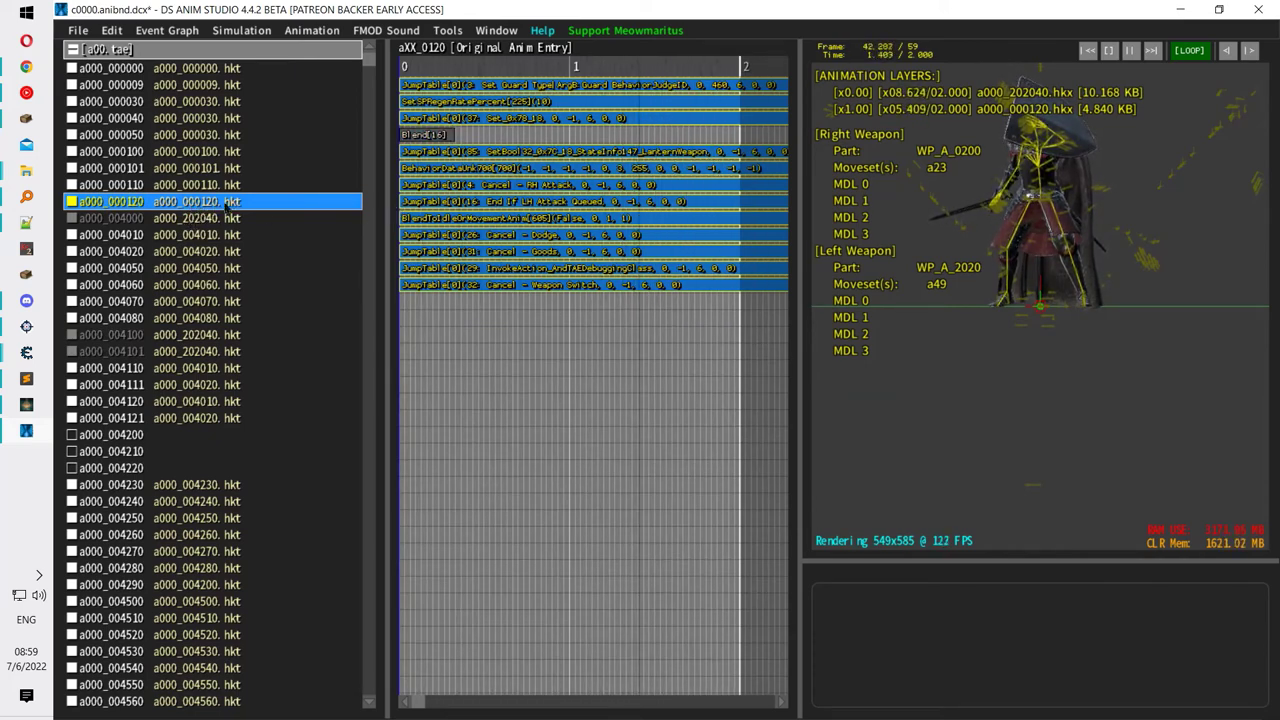
Play the animations from a000_004000 through a000_004070 one after another and examine their motion.
{"action": "left_click", "coordinate": [204, 219]}
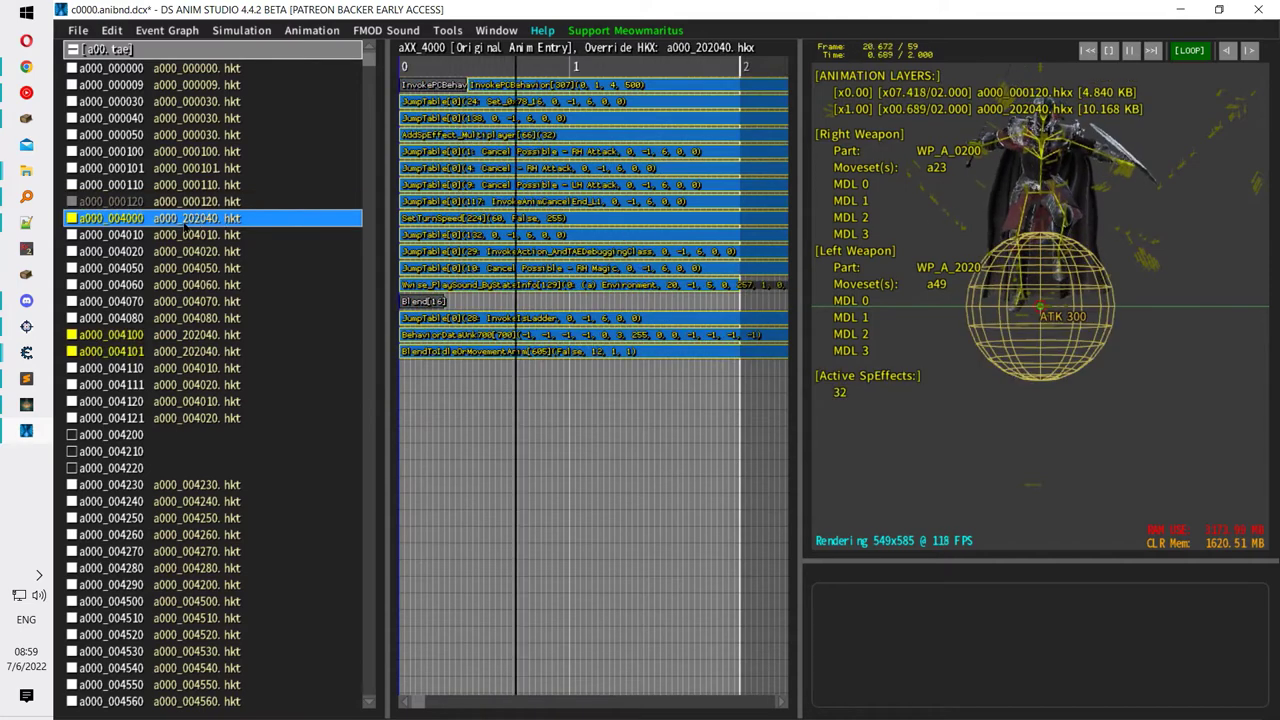
{"action": "key", "text": "Down"}
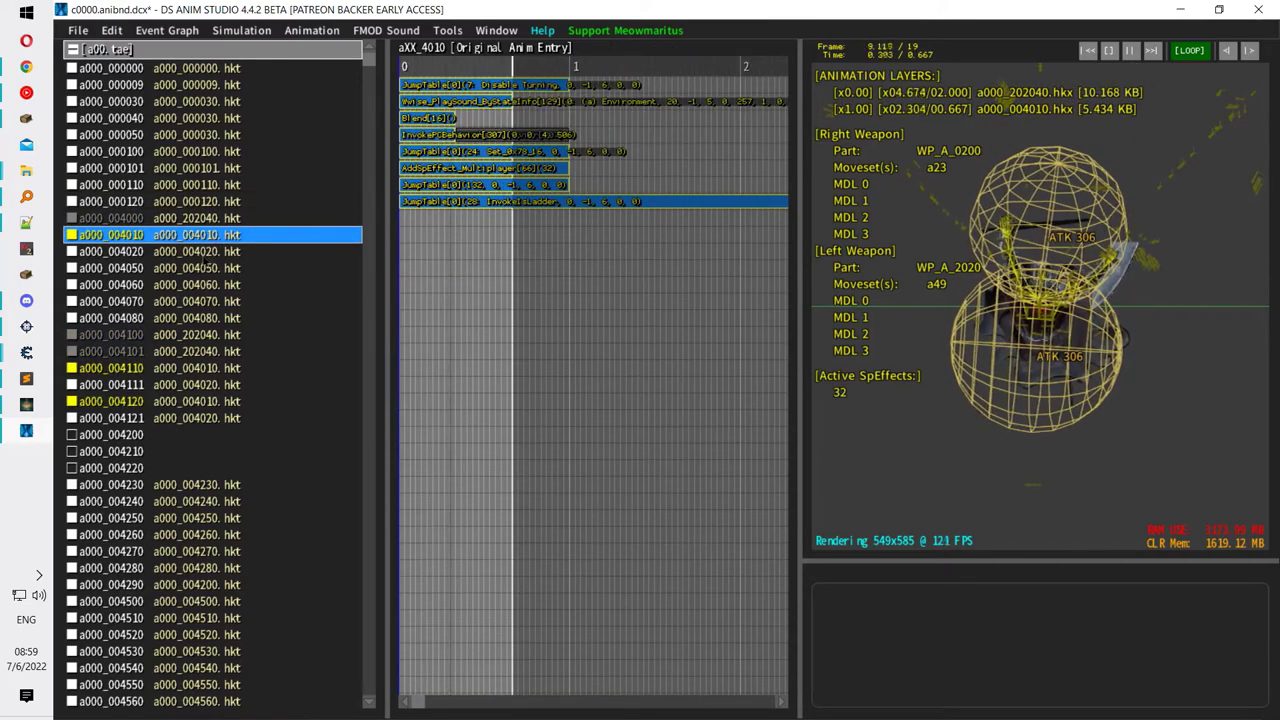
{"action": "key", "text": "Down"}
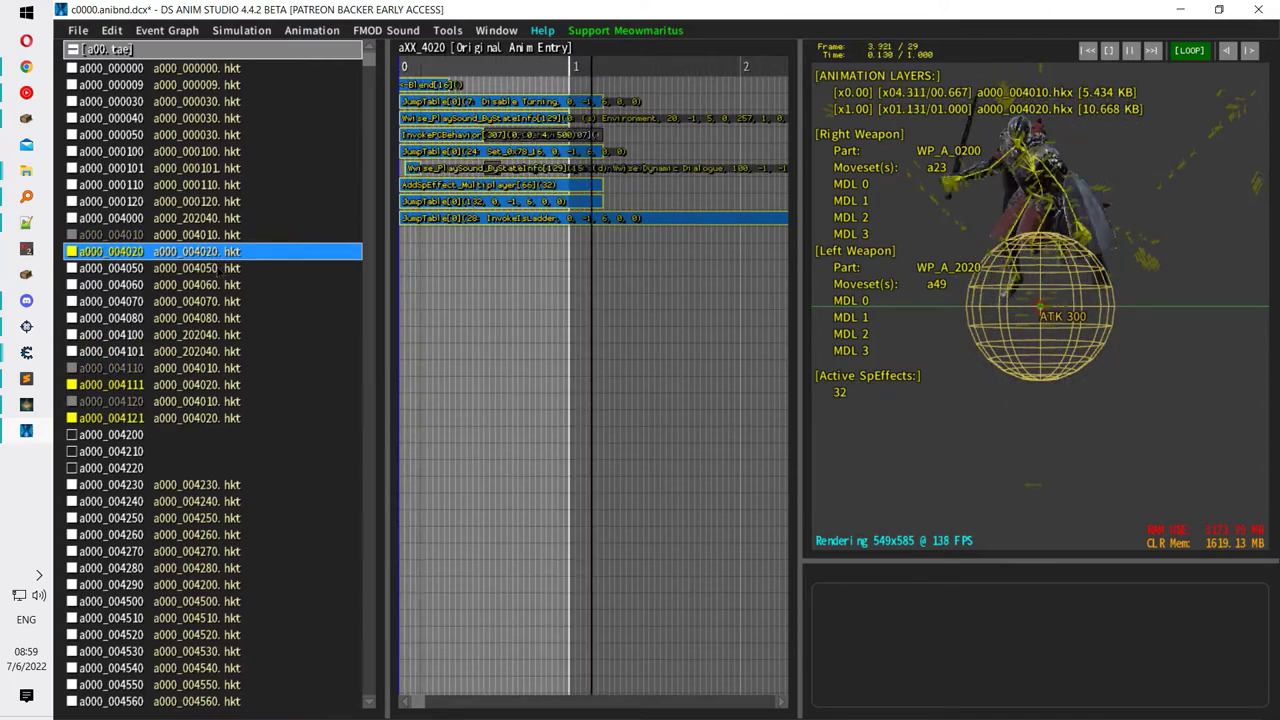
{"action": "key", "text": "Down"}
{"action": "key", "text": "Down"}
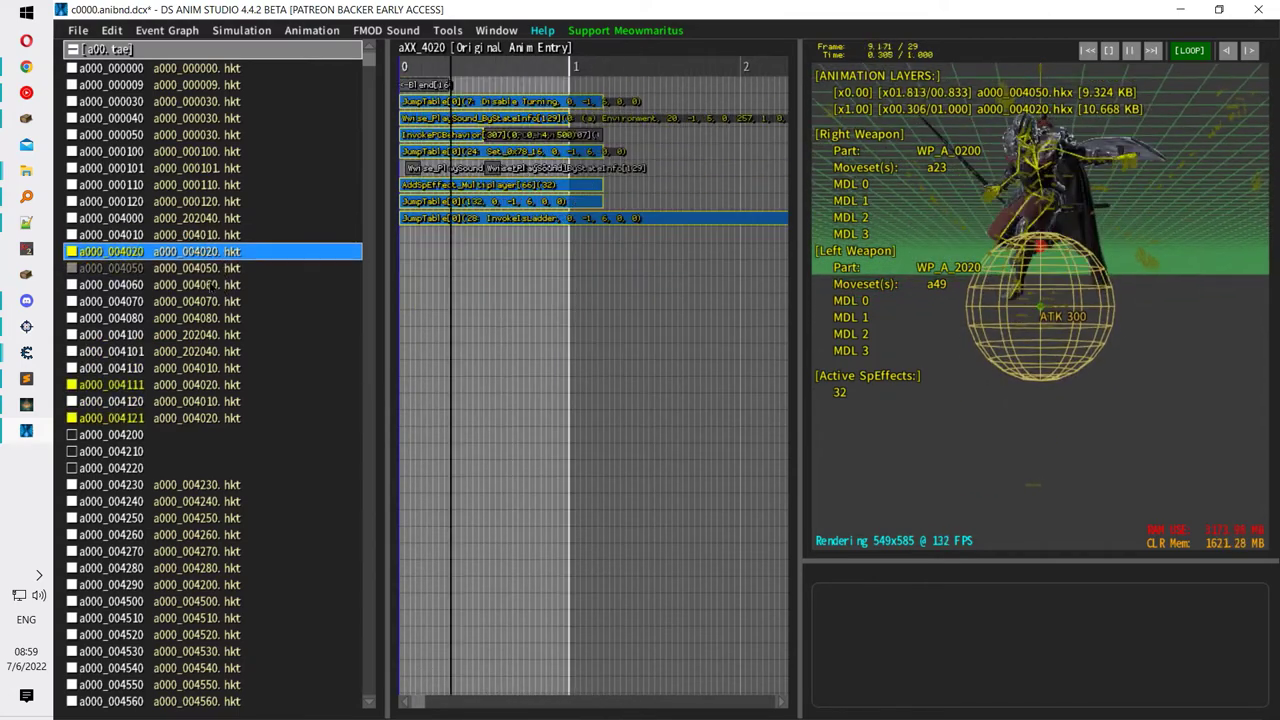
{"action": "key", "text": "Down"}
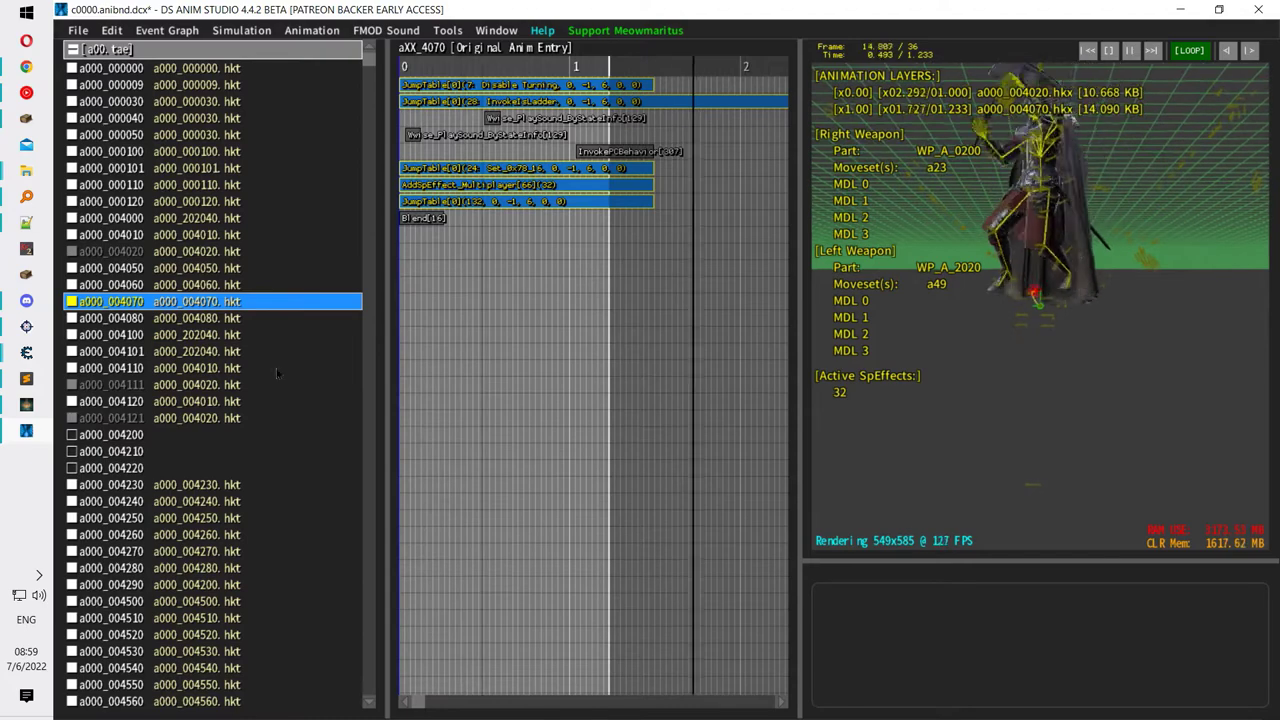
Play the a000_004080, a000_004100, a000_004110, a000_004111, a000_004120 and a000_004121 animations in turn.
{"action": "left_click", "coordinate": [213, 320]}
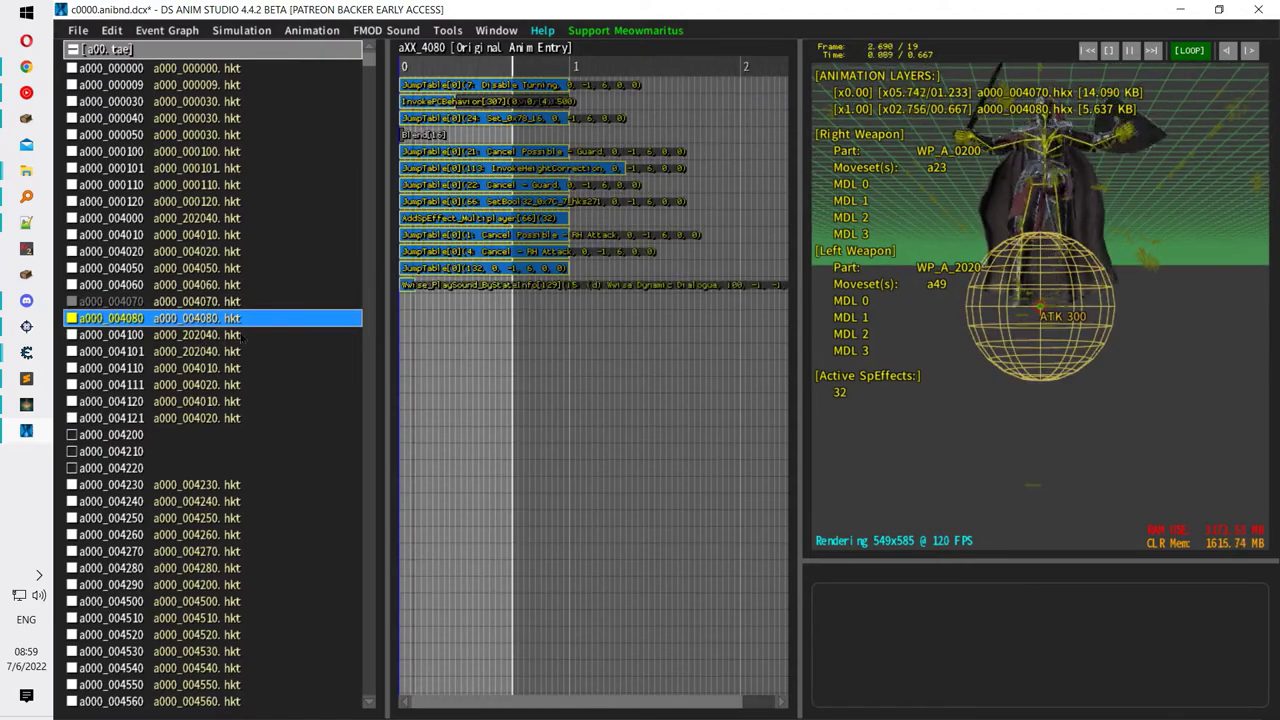
{"action": "left_click", "coordinate": [205, 337]}
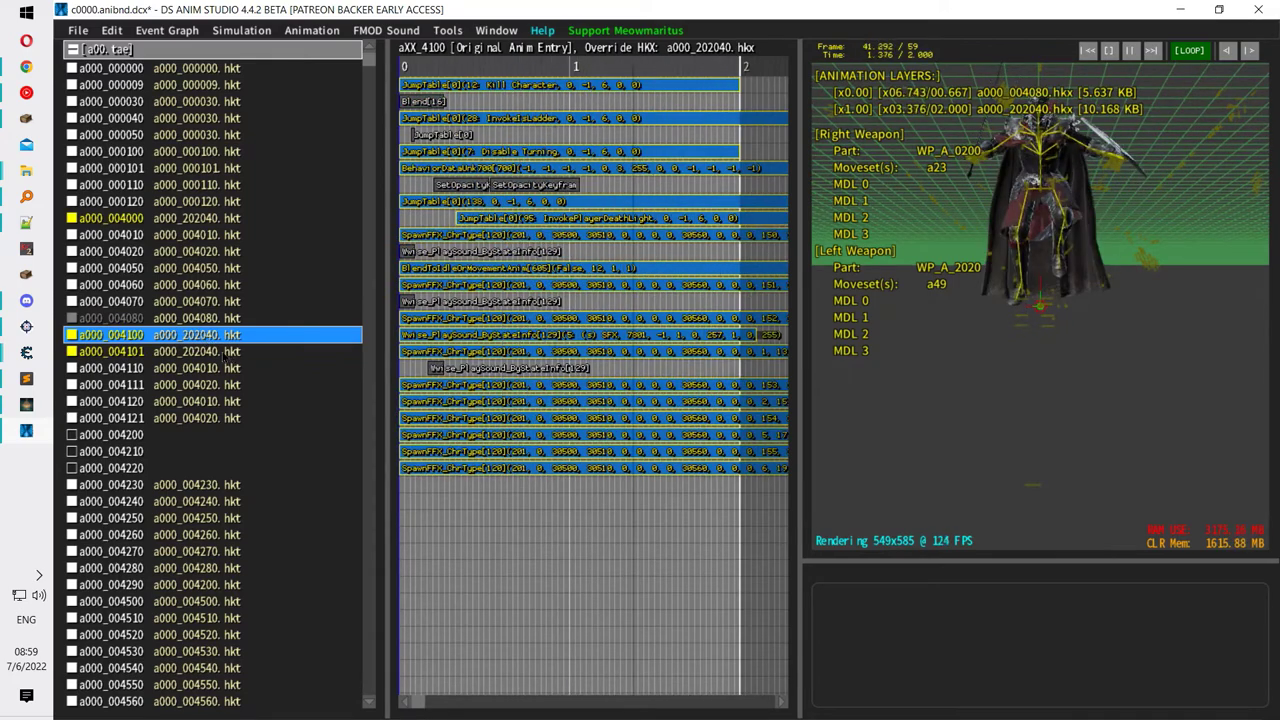
{"action": "left_click", "coordinate": [227, 368]}
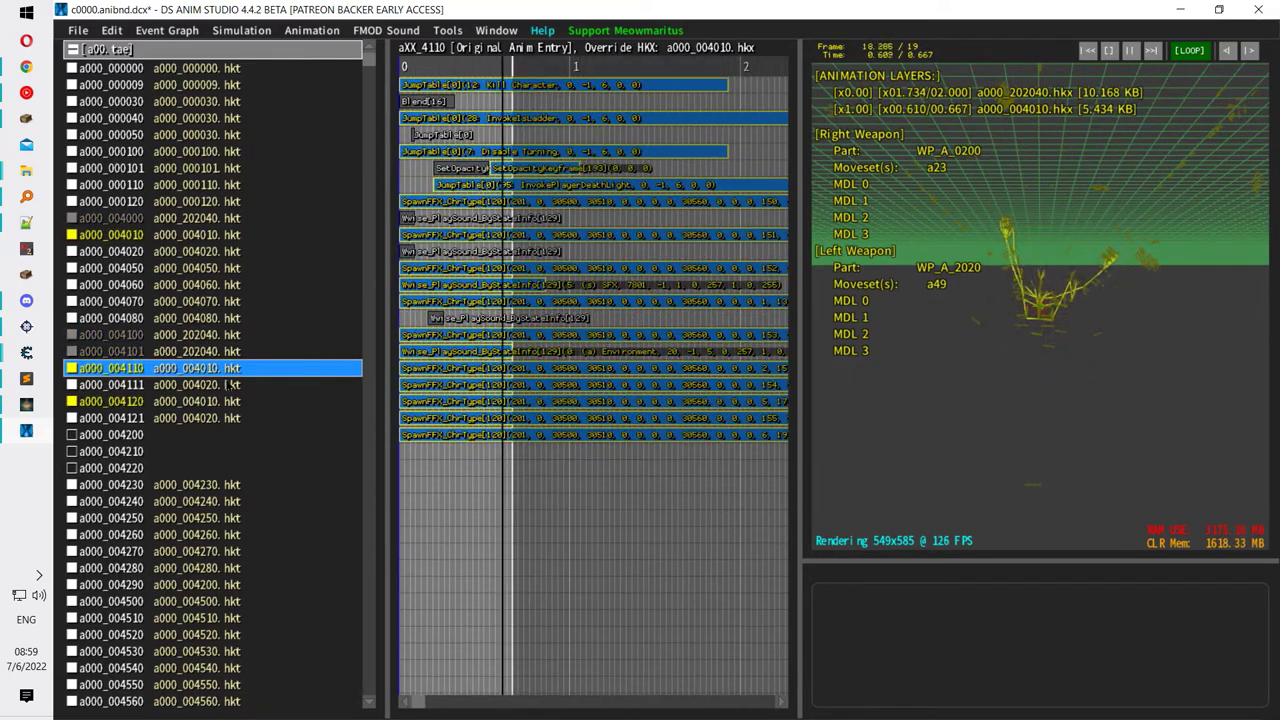
{"action": "left_click", "coordinate": [228, 385]}
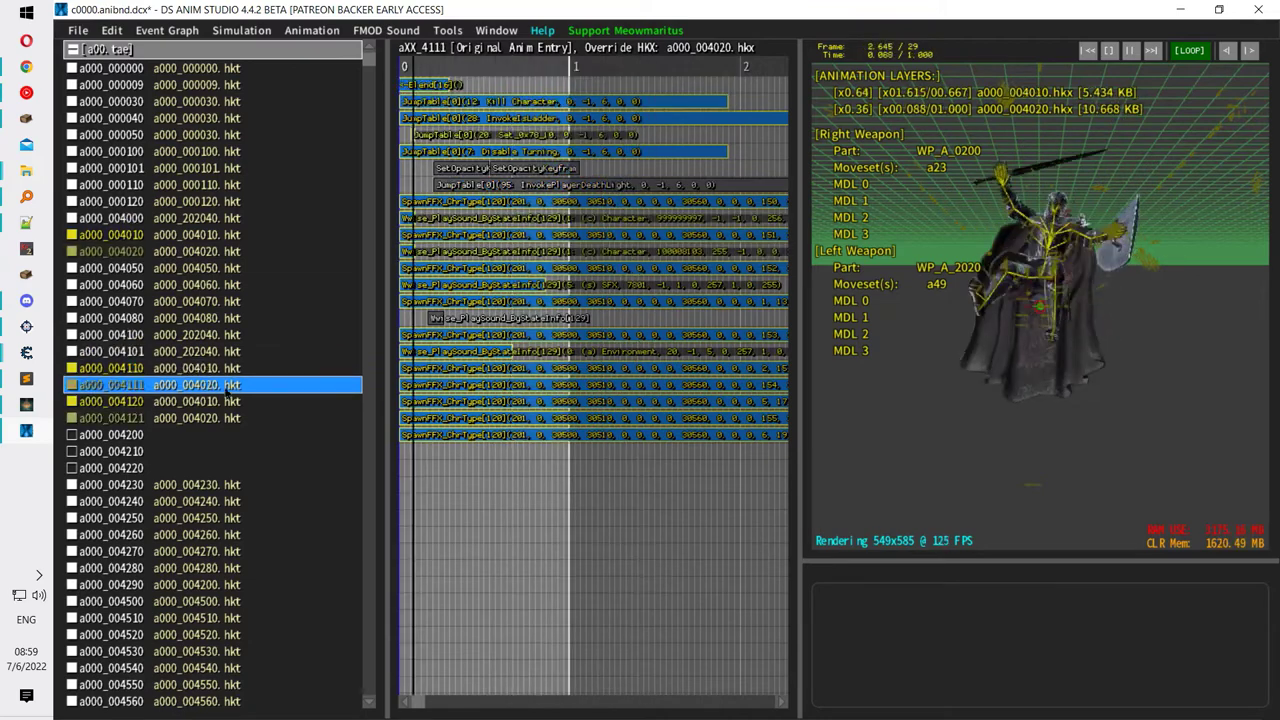
{"action": "left_click", "coordinate": [228, 401]}
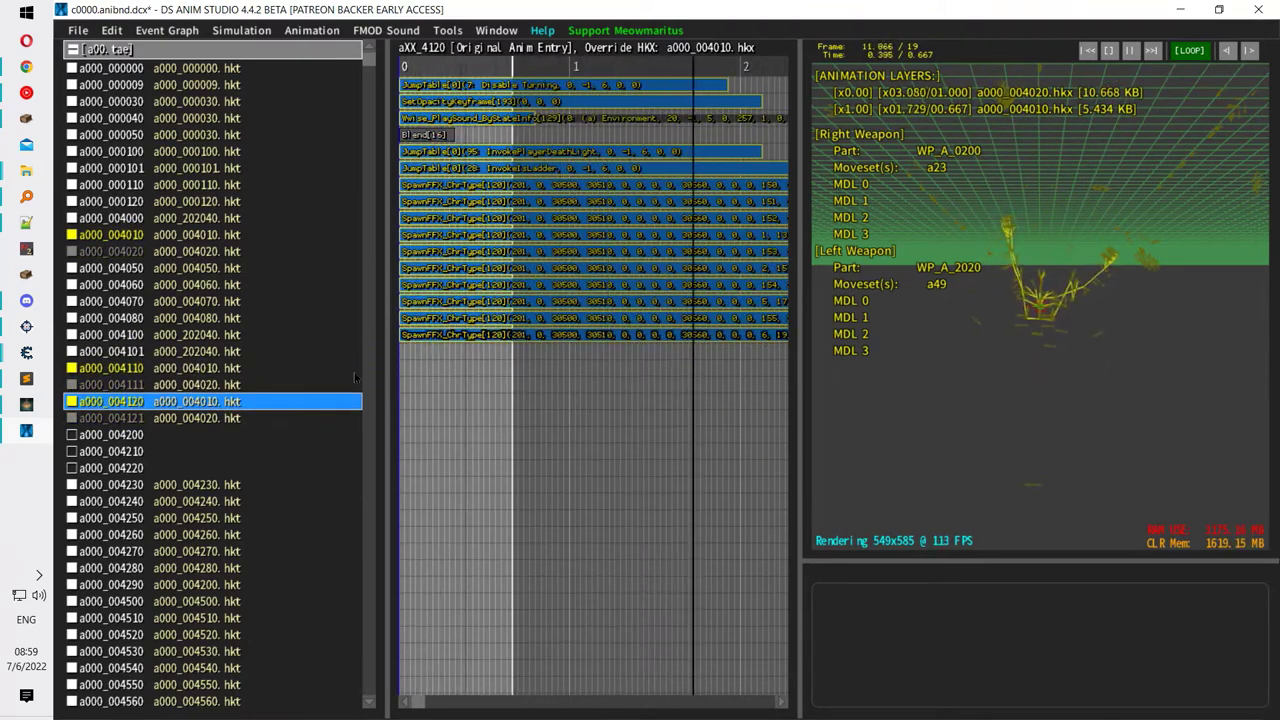
{"action": "left_click", "coordinate": [312, 418]}
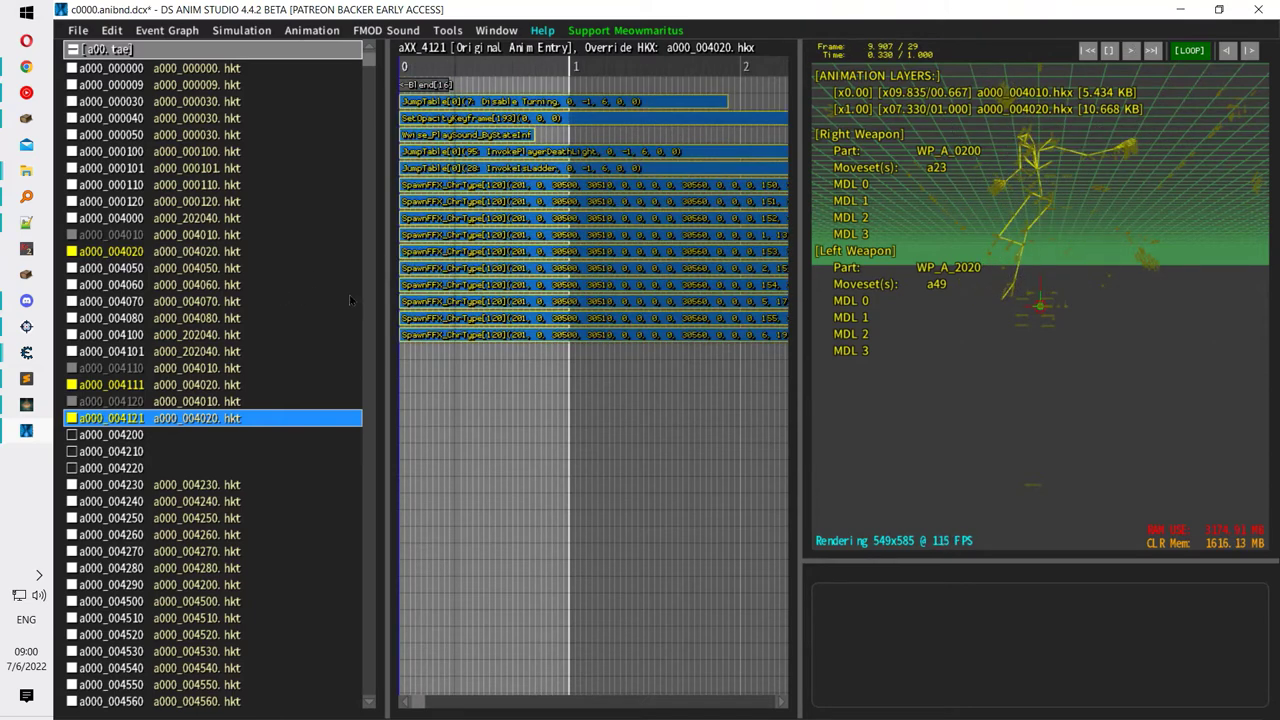
Select the a000_000120 animation and inspect the character model from several angles in the 3D preview.
{"action": "left_click", "coordinate": [490, 270]}
{"action": "left_click", "coordinate": [236, 202]}
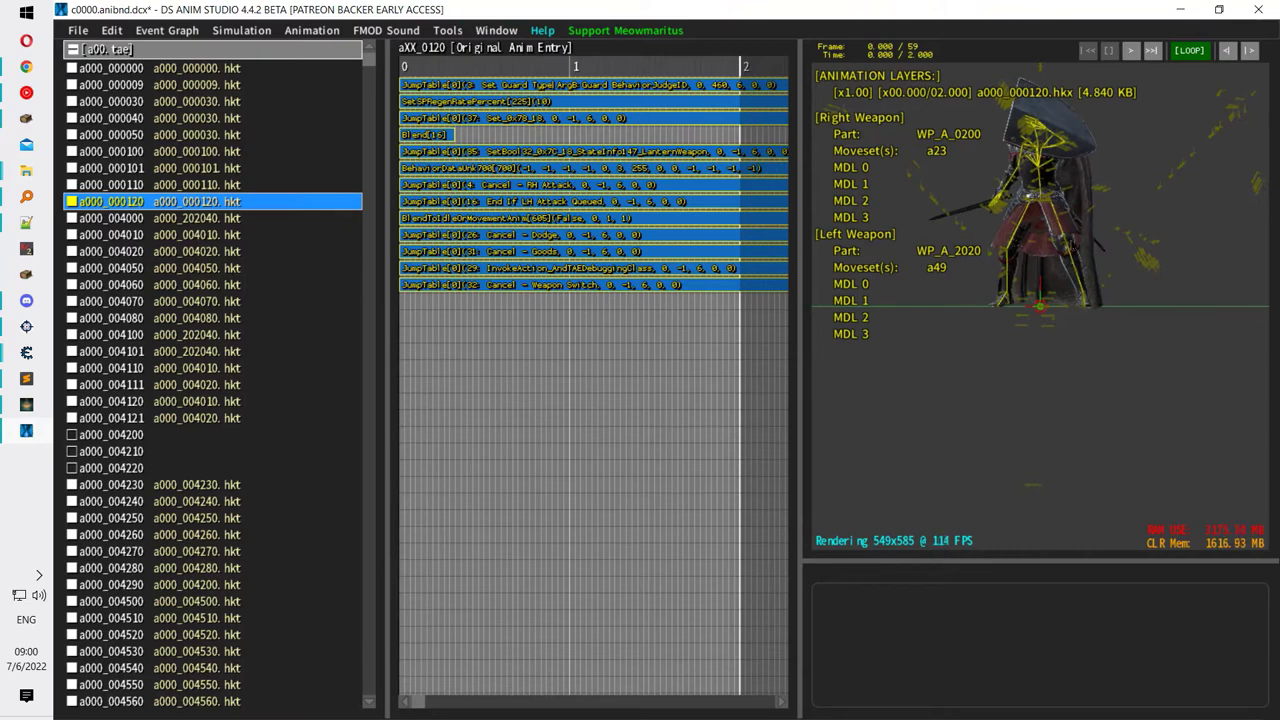
{"action": "left_click_drag", "start_coordinate": [1097, 241], "coordinate": [1112, 234]}
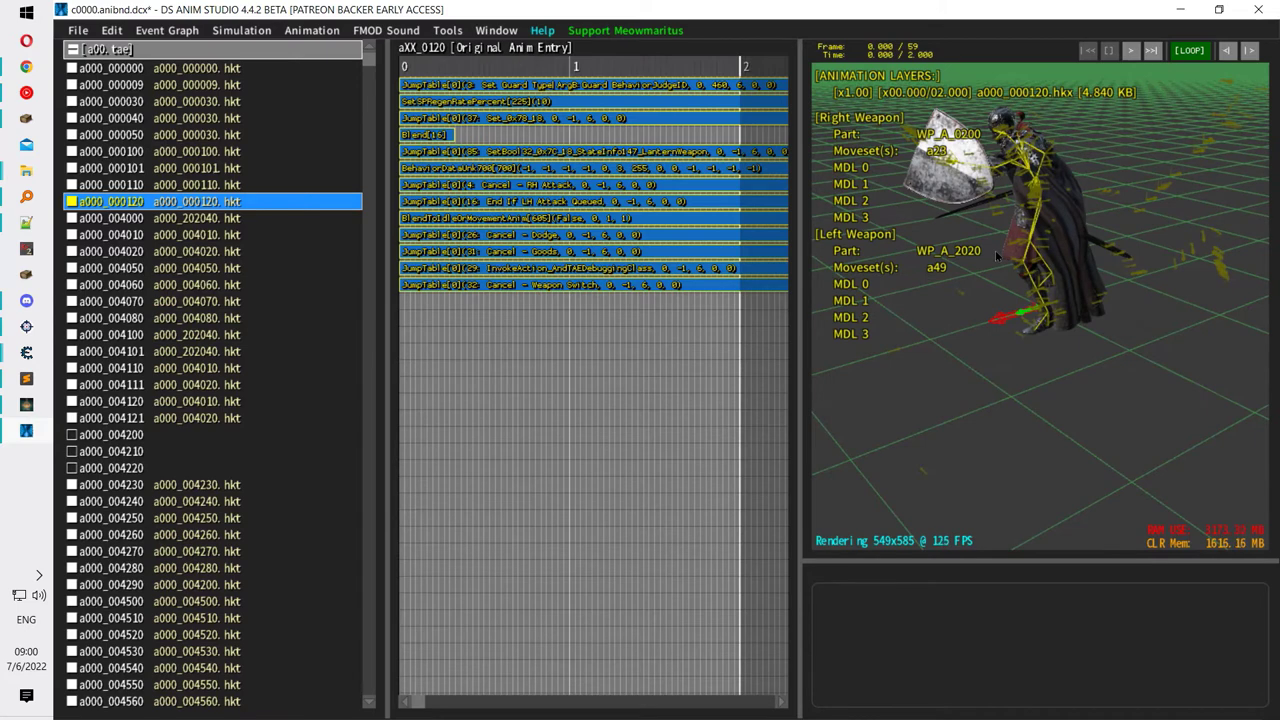
{"action": "left_click_drag", "start_coordinate": [996, 256], "coordinate": [876, 300]}
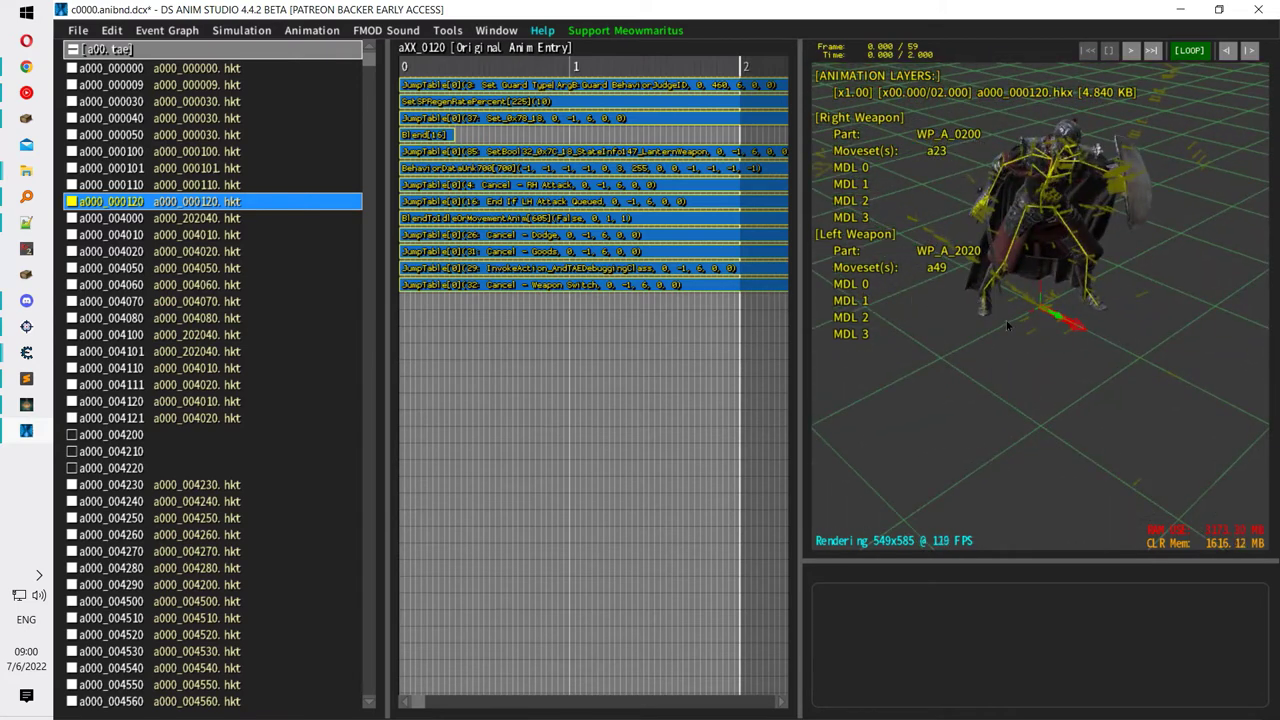
{"action": "left_click_drag", "start_coordinate": [981, 190], "coordinate": [902, 198]}
{"action": "left_click_drag", "start_coordinate": [972, 292], "coordinate": [923, 298]}
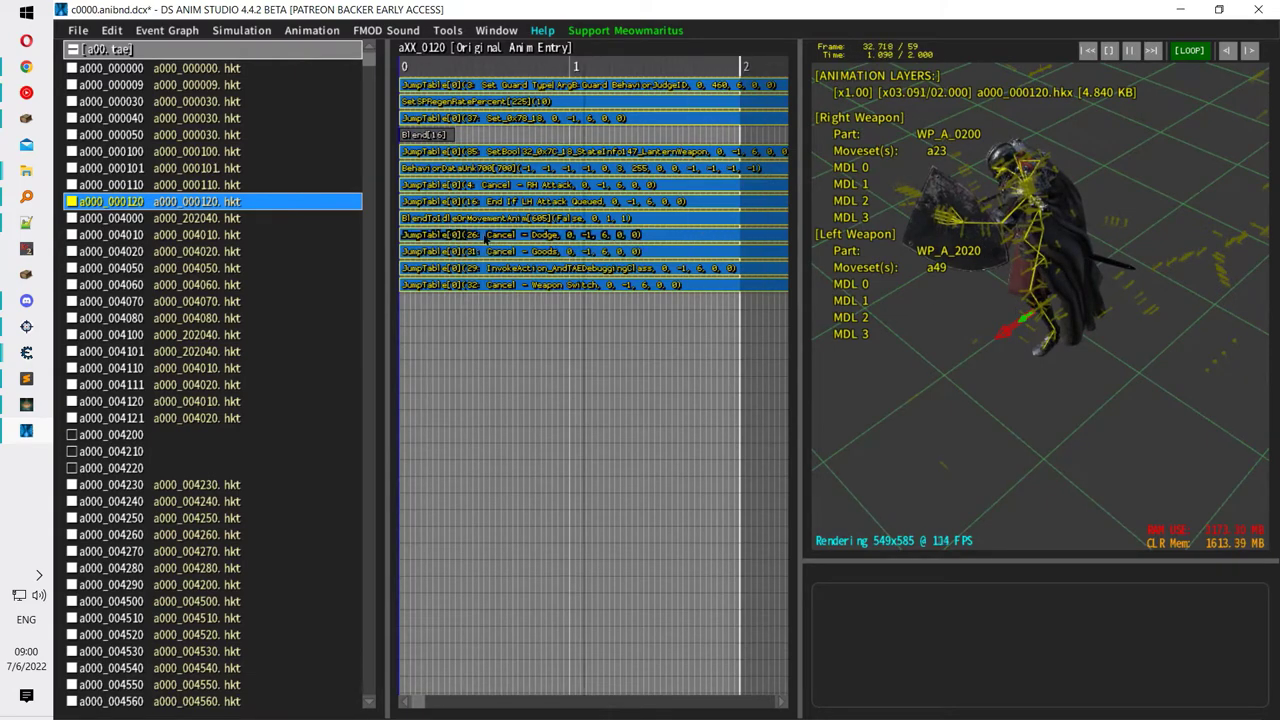
Play the a000_004020, a000_004110, a000_004060 and a000_004050 animations in turn and examine their motion.
{"action": "left_click", "coordinate": [289, 121]}
{"action": "left_click", "coordinate": [256, 251]}
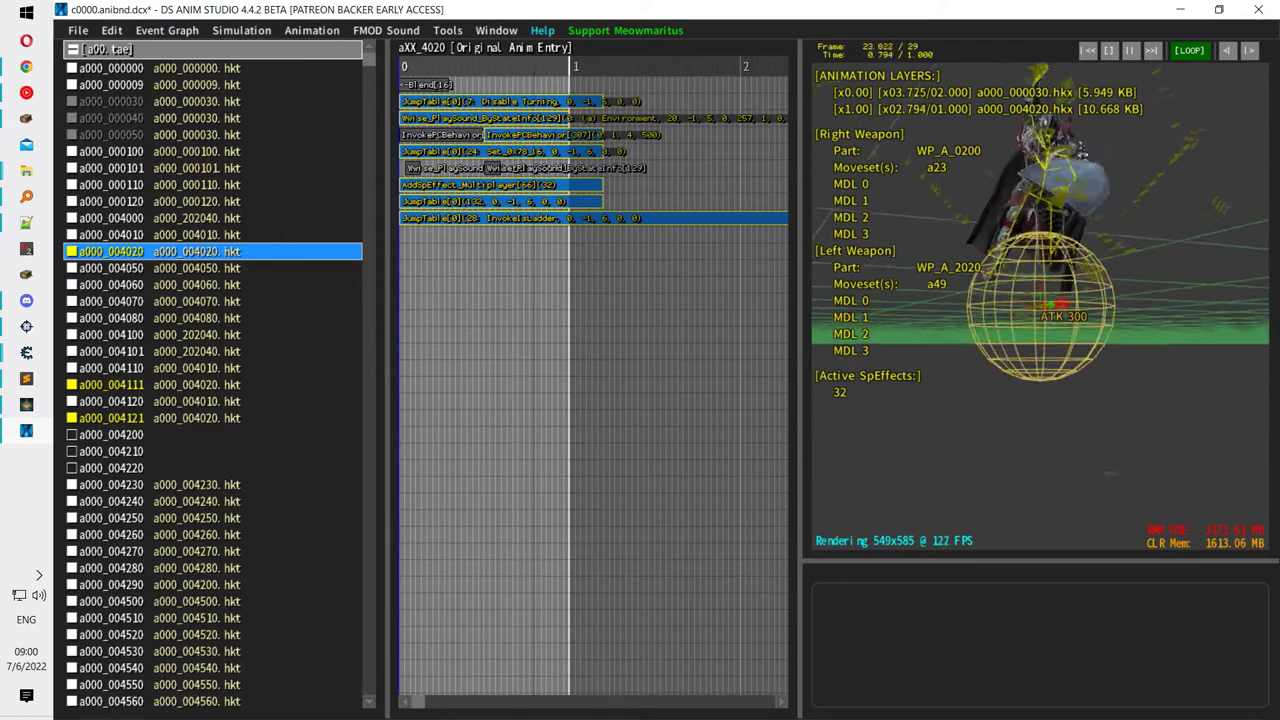
{"action": "left_click", "coordinate": [227, 368]}
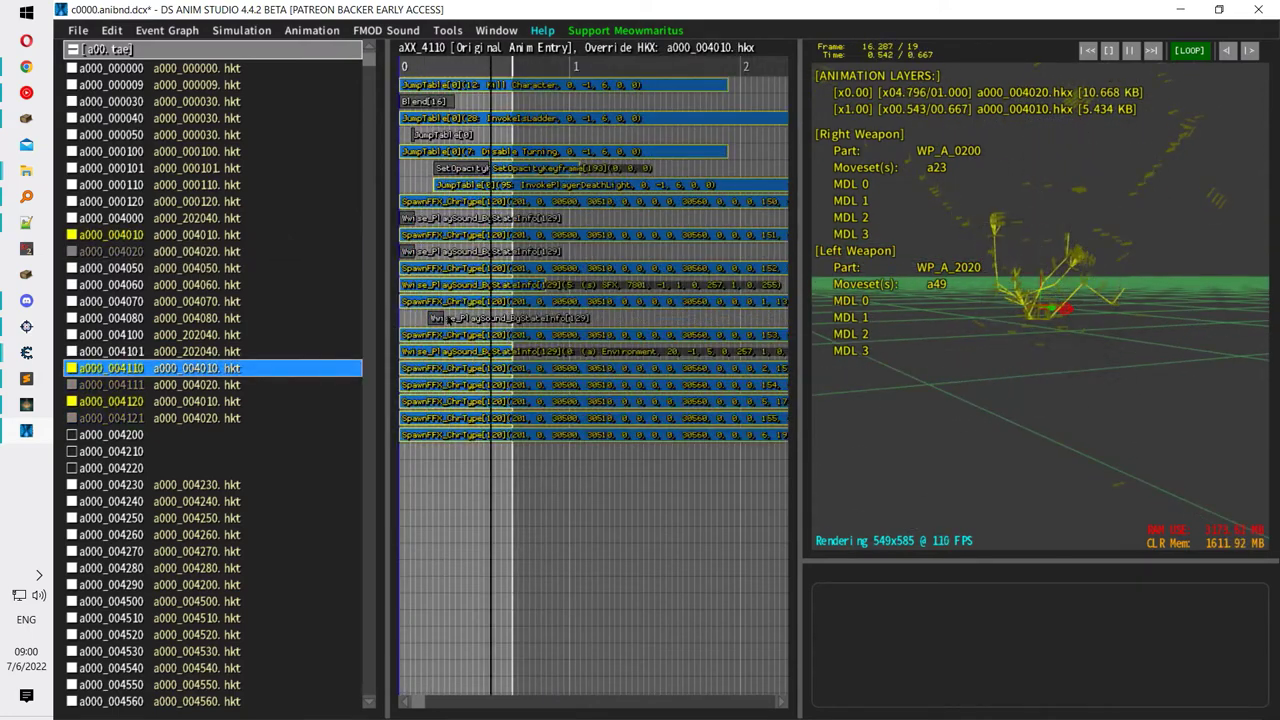
{"action": "left_click", "coordinate": [353, 286]}
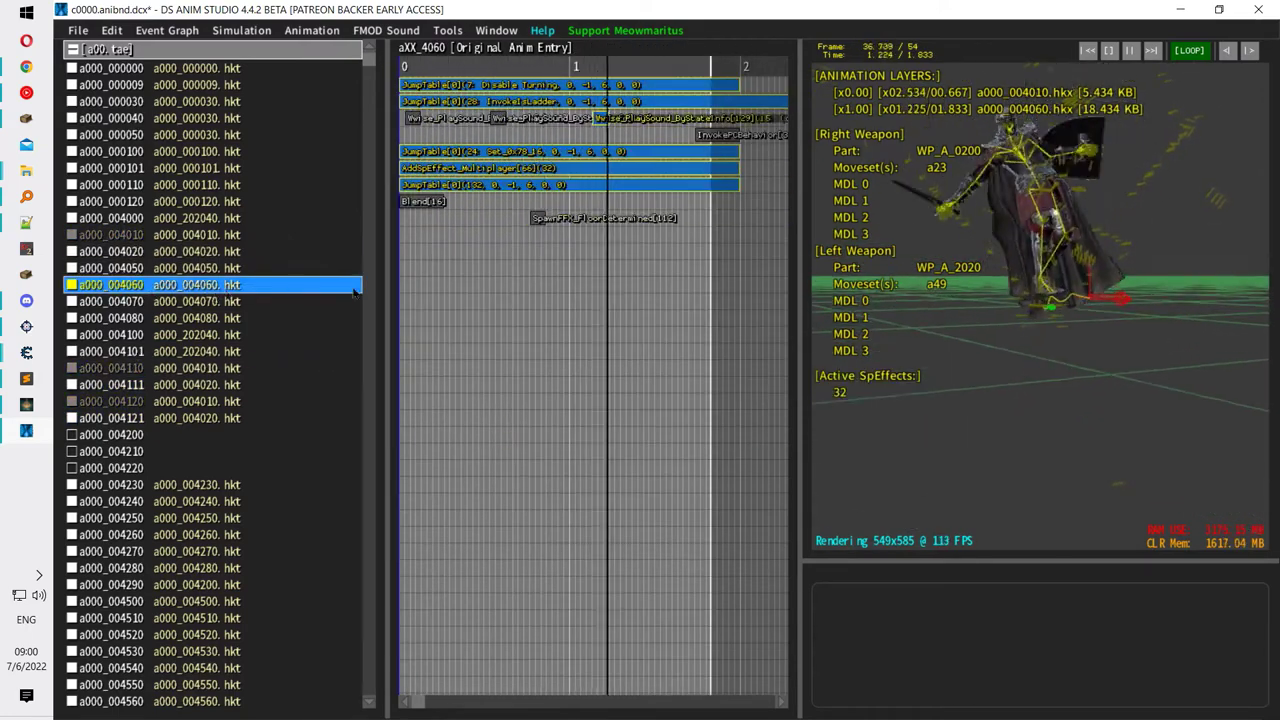
{"action": "left_click", "coordinate": [232, 268]}
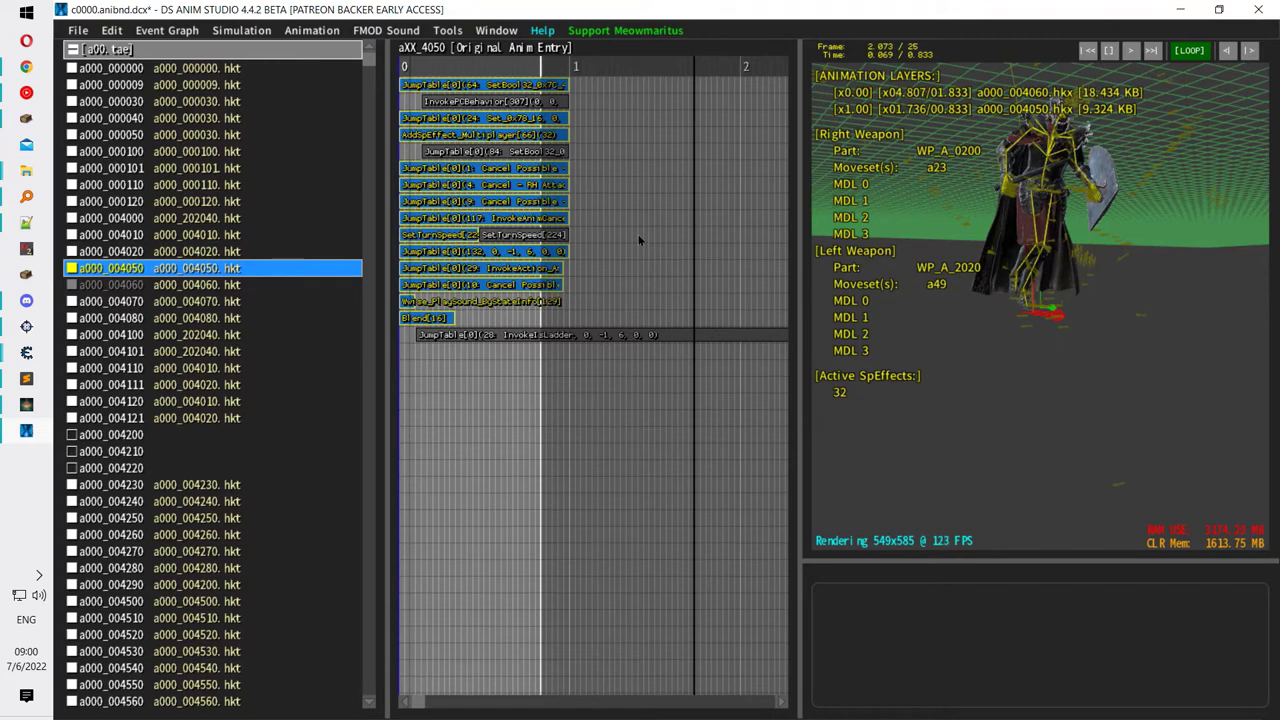
Open the a000_005103 animation from further down the a00.tae section and look through the entries that follow it.
{"action": "scroll", "coordinate": [300, 335], "scroll_direction": "down", "scroll_amount": 3}
{"action": "scroll", "coordinate": [298, 344], "scroll_direction": "up", "scroll_amount": 3}
{"action": "left_click", "coordinate": [540, 168]}
{"action": "scroll", "coordinate": [186, 298], "scroll_direction": "down", "scroll_amount": 5}
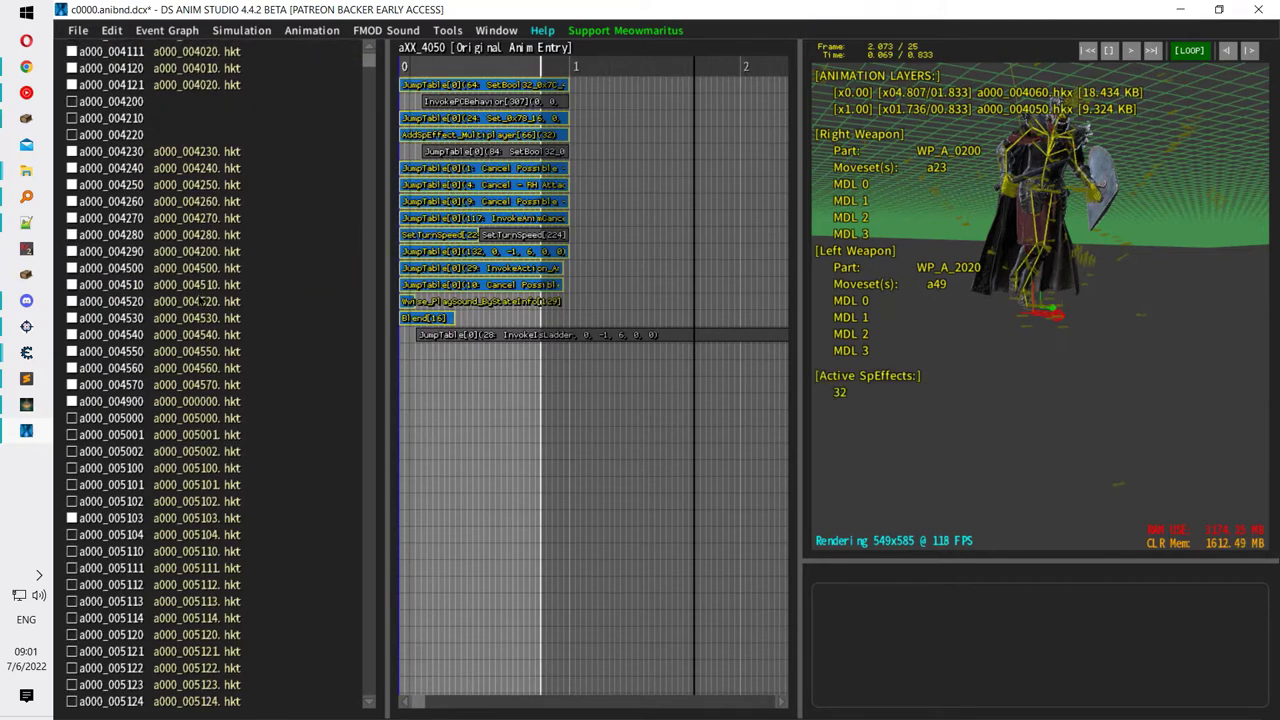
{"action": "left_click", "coordinate": [205, 271]}
{"action": "scroll", "coordinate": [205, 273], "scroll_direction": "down", "scroll_amount": 2}
{"action": "left_click", "coordinate": [205, 273]}
{"action": "scroll", "coordinate": [233, 292], "scroll_direction": "down", "scroll_amount": 2}
{"action": "left_click", "coordinate": [226, 251]}
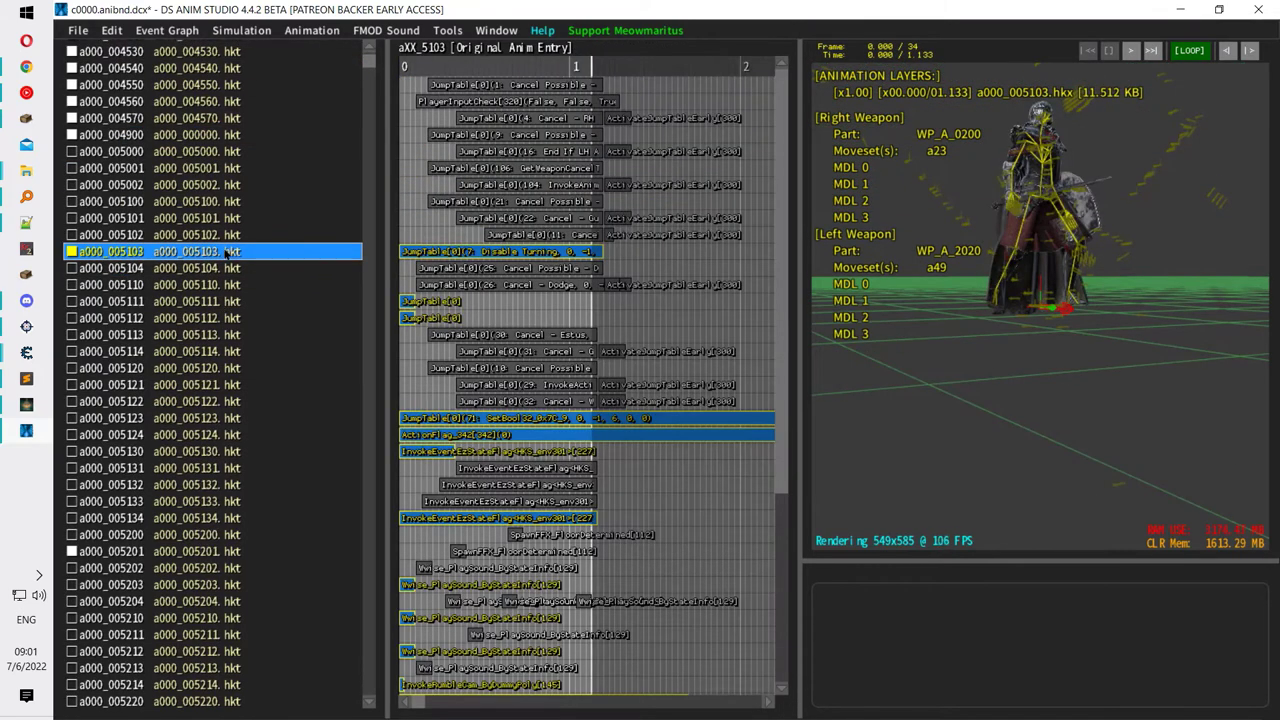
{"action": "scroll", "coordinate": [228, 253], "scroll_direction": "down", "scroll_amount": 7}
{"action": "left_click_drag", "start_coordinate": [370, 66], "coordinate": [371, 90]}
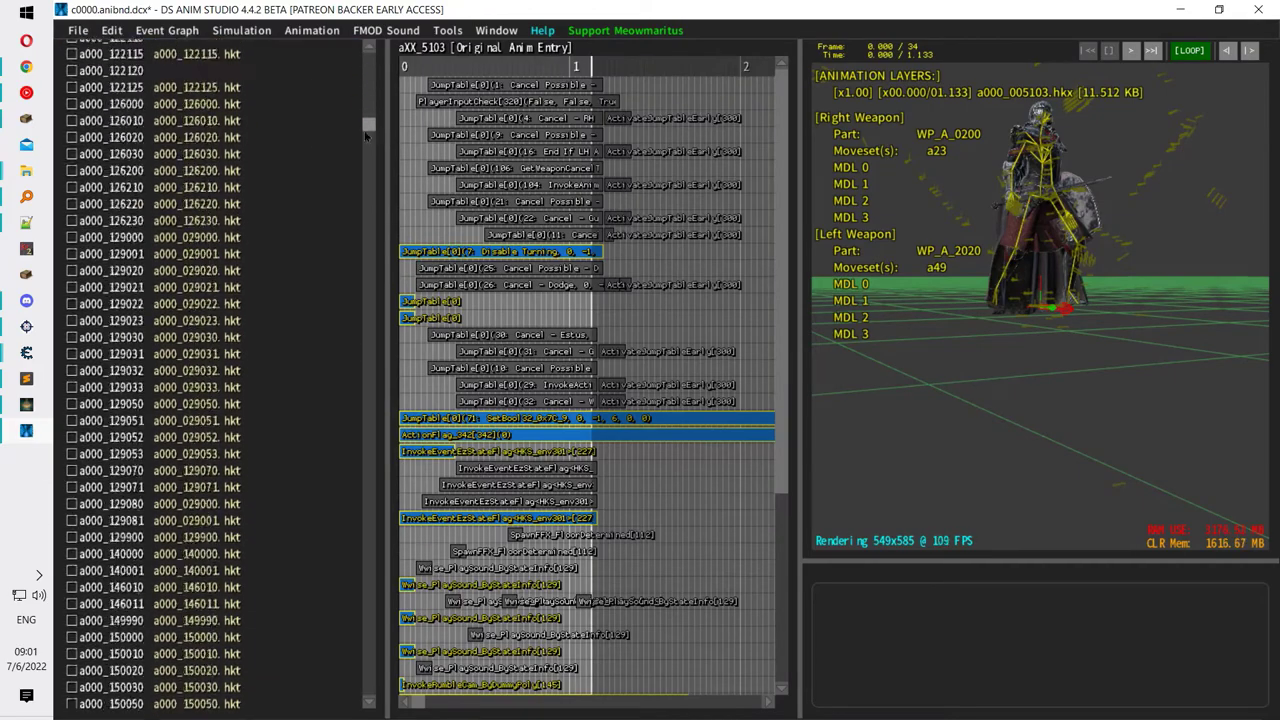
Switch to Chrome and look through the animation IDs and names in the Hexinton - Elden Ring ID List spreadsheet.
{"action": "left_click", "coordinate": [26, 67]}
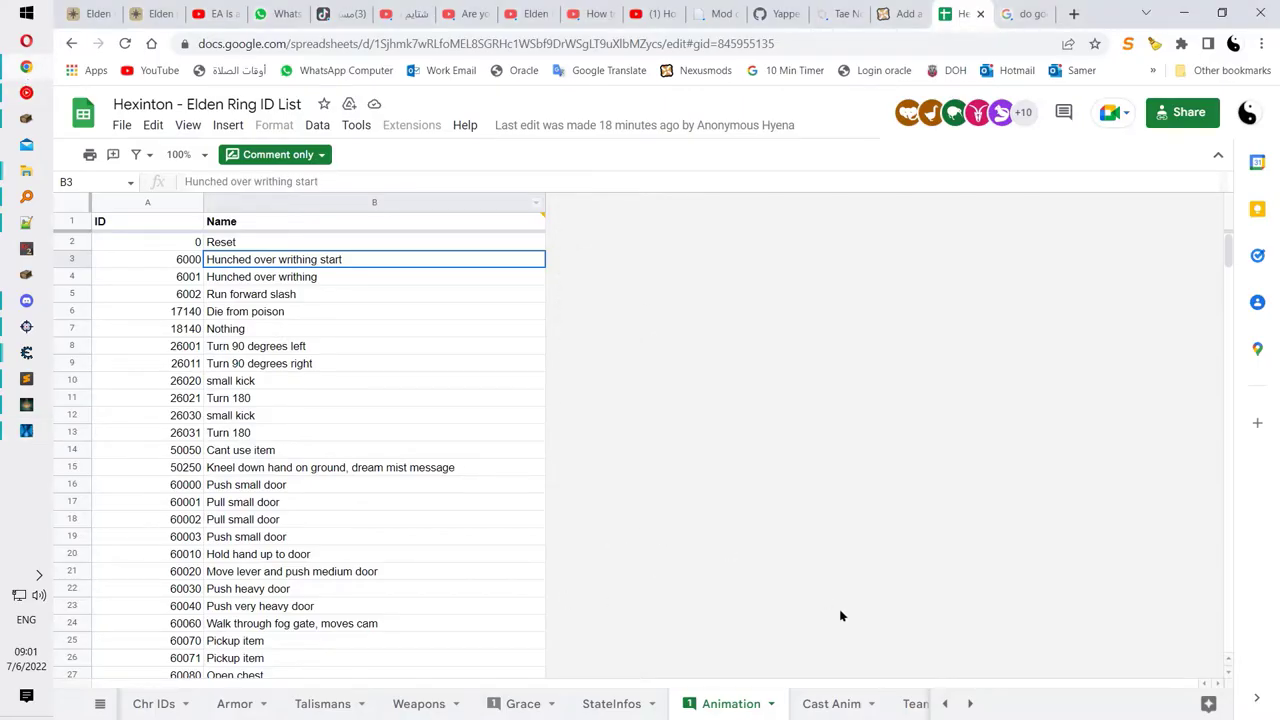
{"action": "scroll", "coordinate": [484, 470], "scroll_direction": "down", "scroll_amount": 20}
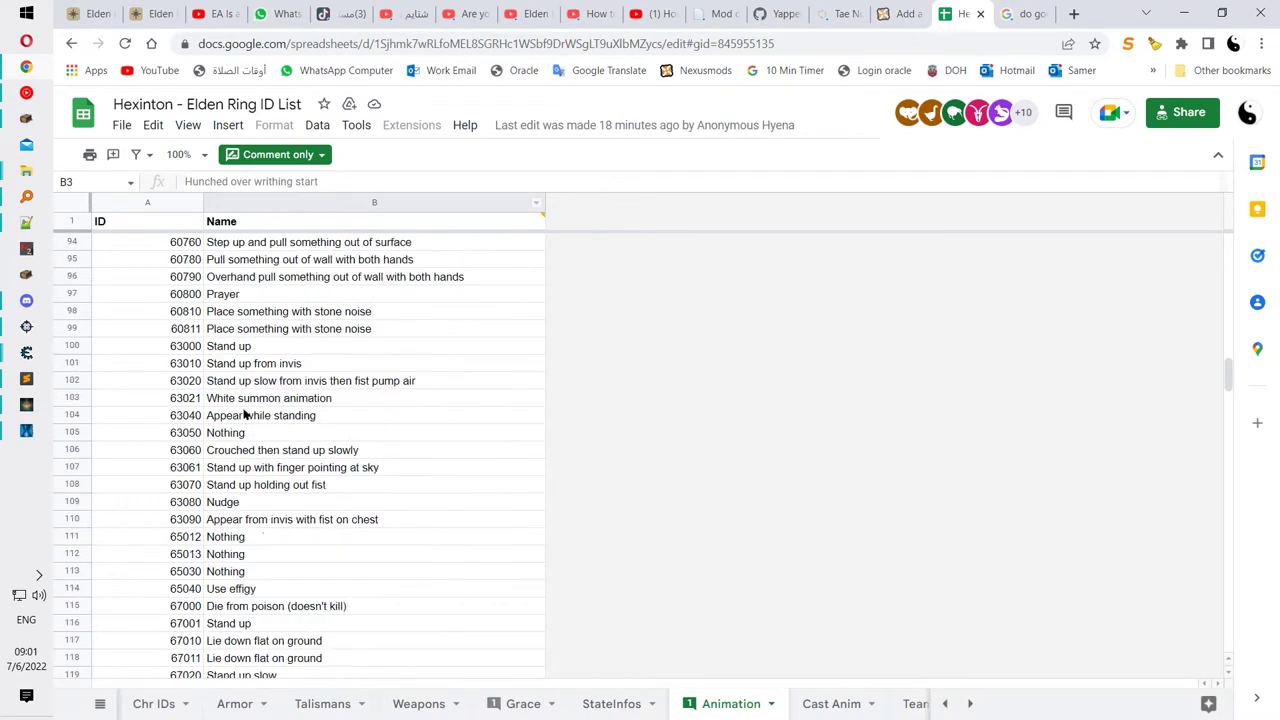
{"action": "left_click", "coordinate": [280, 350]}
{"action": "scroll", "coordinate": [282, 385], "scroll_direction": "down", "scroll_amount": 15}
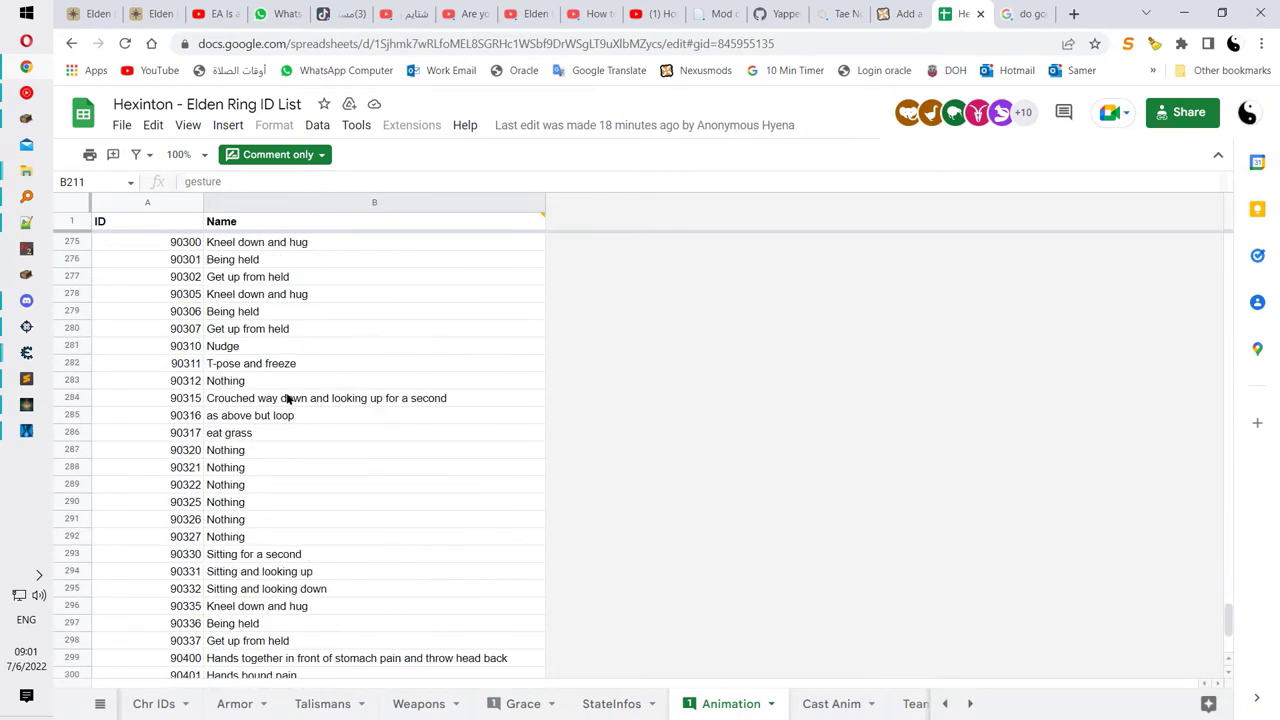
Restore the suspended GitHub page of Moveset TAE List.txt and go back to the start of the file.
{"action": "left_click", "coordinate": [785, 13]}
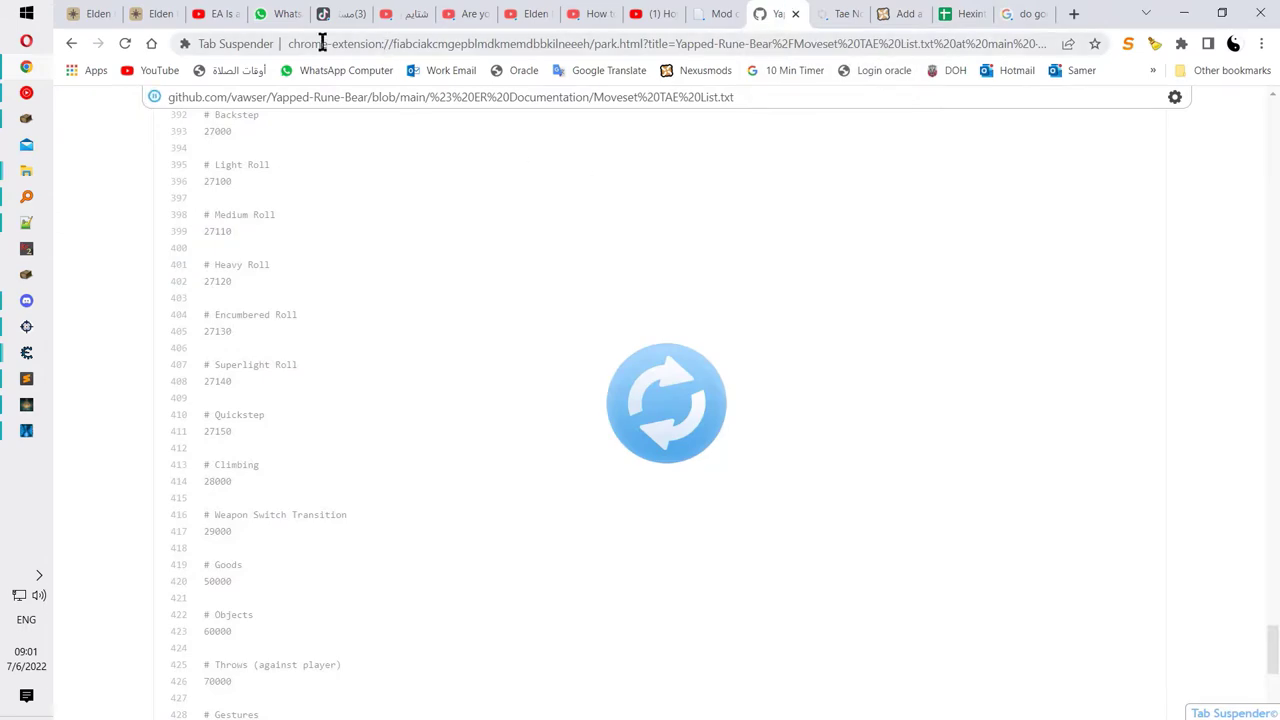
{"action": "left_click", "coordinate": [478, 249]}
{"action": "scroll", "coordinate": [476, 234], "scroll_direction": "up", "scroll_amount": 20}
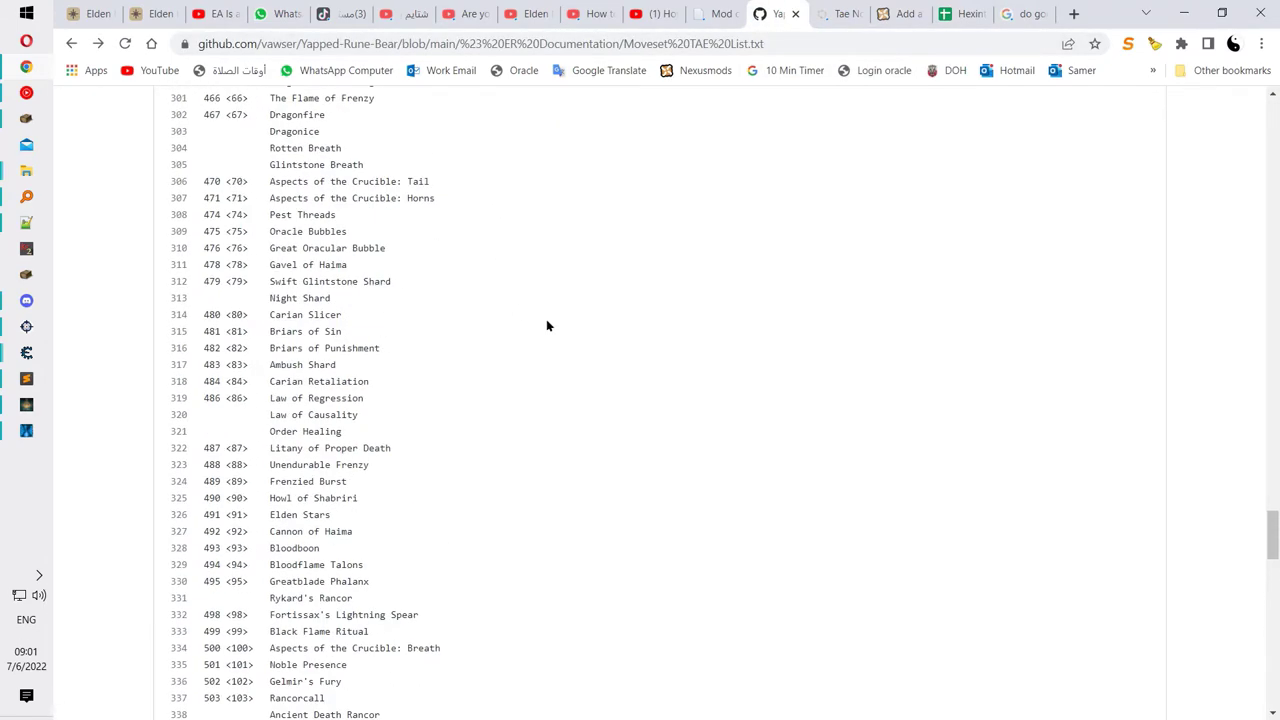
{"action": "scroll", "coordinate": [530, 128], "scroll_direction": "up", "scroll_amount": 20}
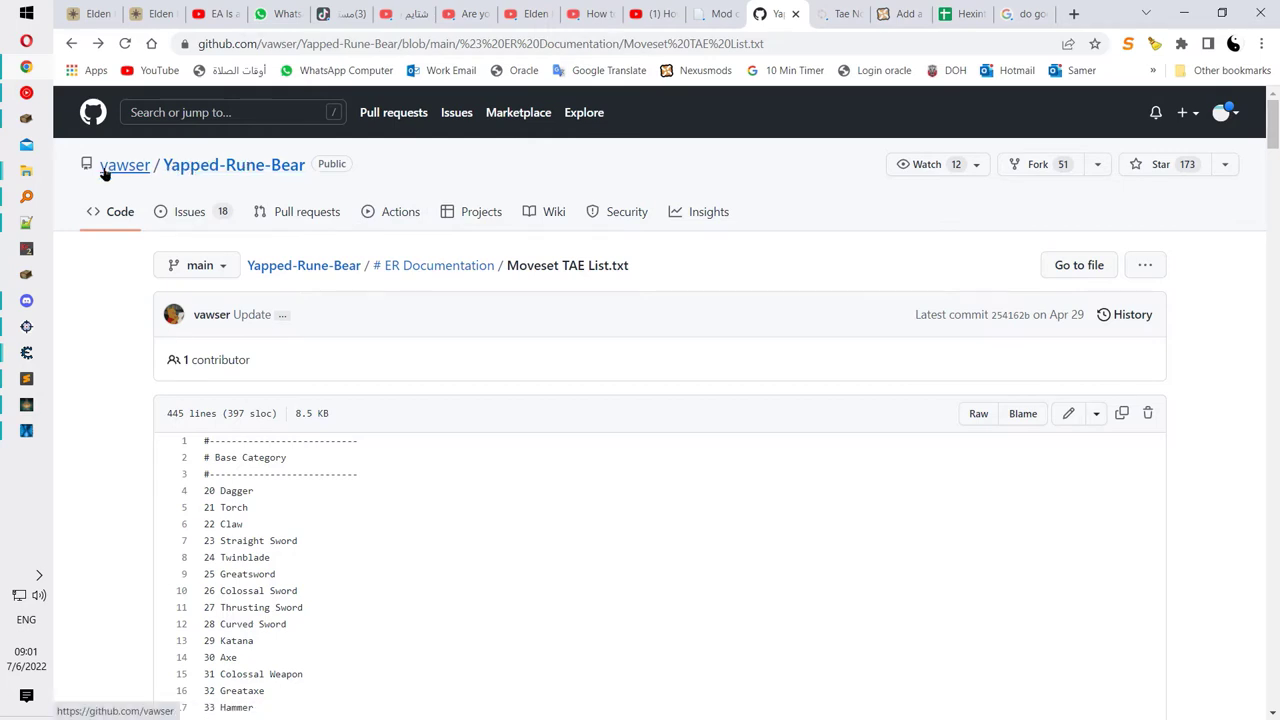
Show the Yapped-Rune-Bear repository's # ER Documentation folder and open Moveset TAE List.txt from it.
{"action": "mouse_move", "coordinate": [141, 173]}
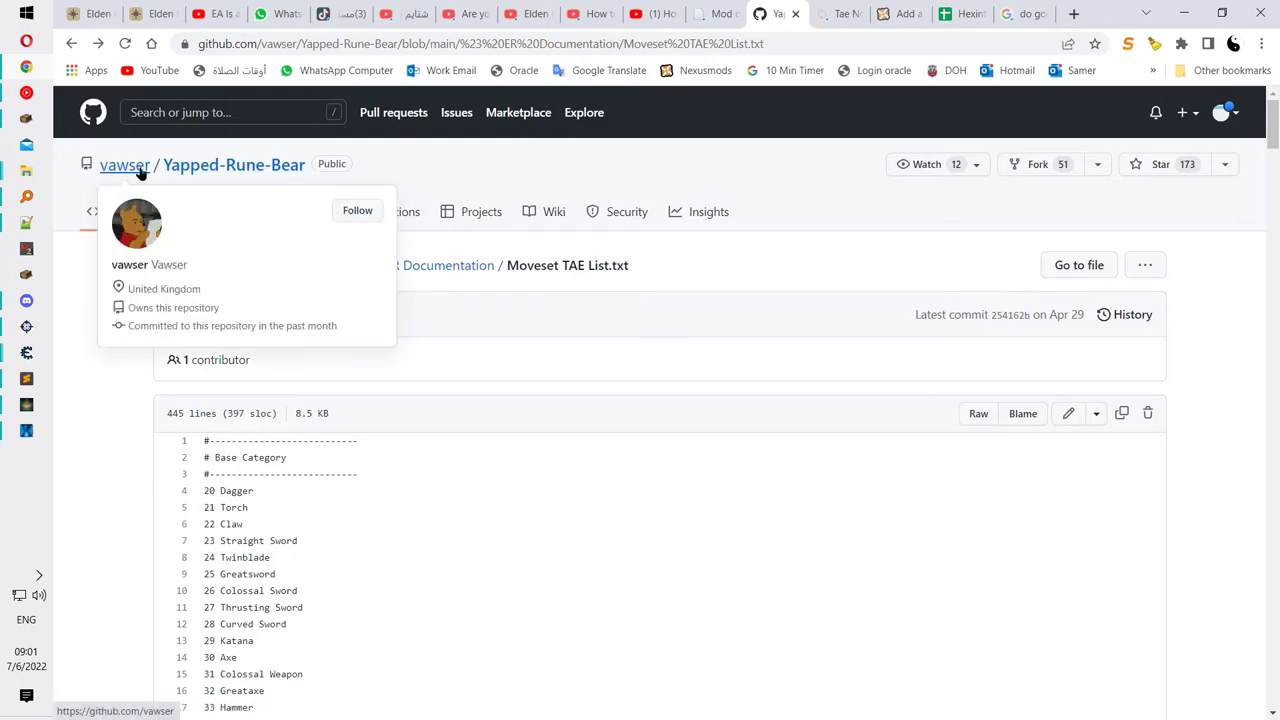
{"action": "left_click", "coordinate": [440, 268]}
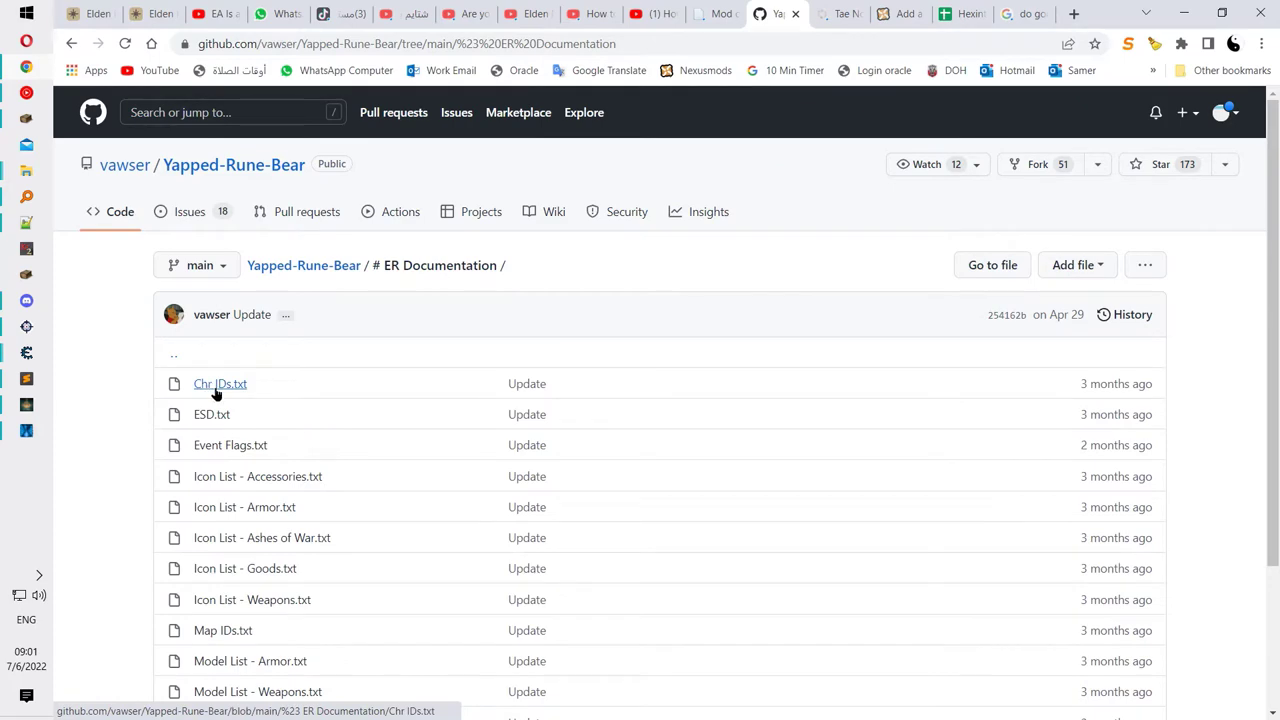
{"action": "scroll", "coordinate": [270, 413], "scroll_direction": "down", "scroll_amount": 2}
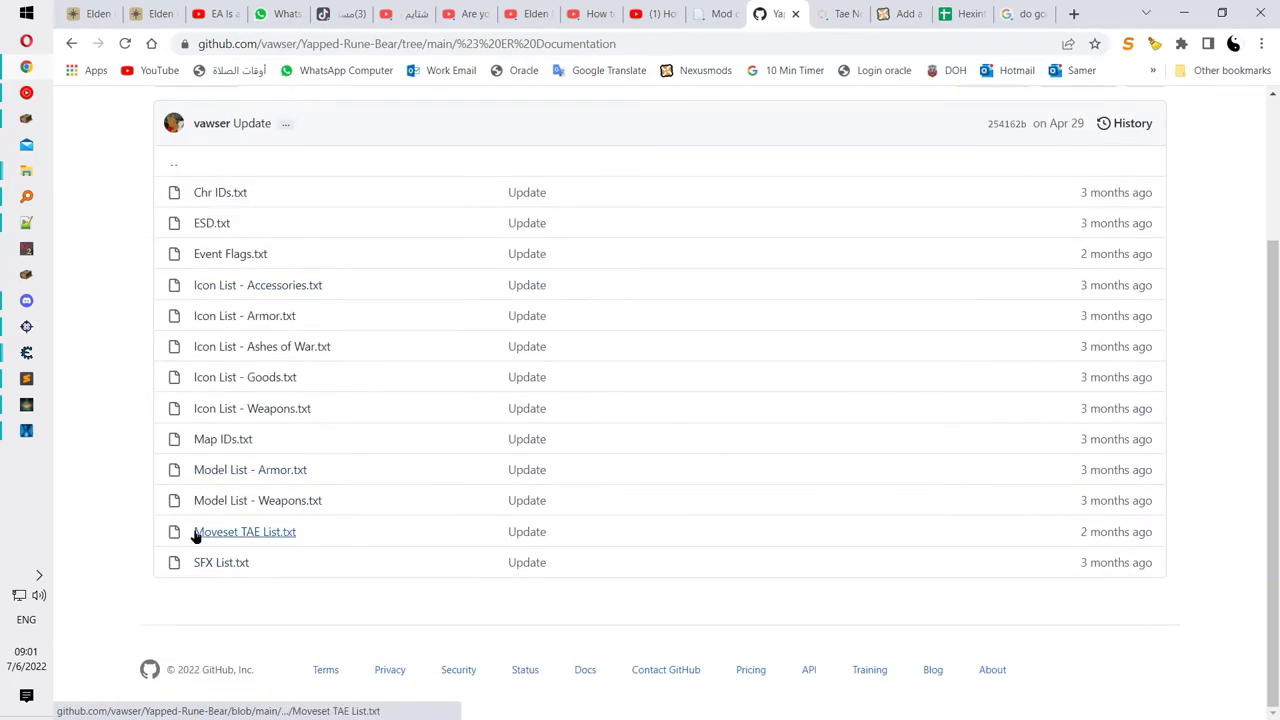
{"action": "left_click", "coordinate": [245, 531]}
Read through the weapon, spell and action animation IDs in Moveset TAE List.txt from start to end and back.
{"action": "scroll", "coordinate": [423, 420], "scroll_direction": "down", "scroll_amount": 20}
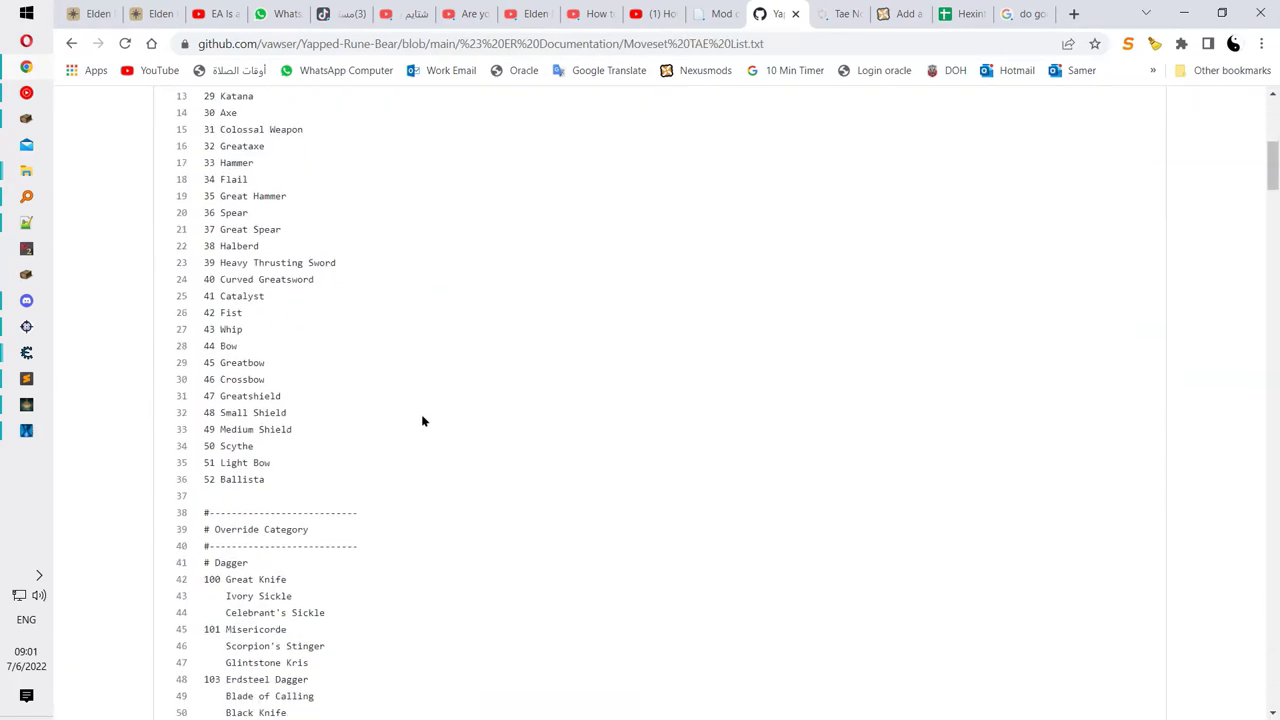
{"action": "scroll", "coordinate": [474, 496], "scroll_direction": "down", "scroll_amount": 15}
{"action": "scroll", "coordinate": [537, 520], "scroll_direction": "up", "scroll_amount": 20}
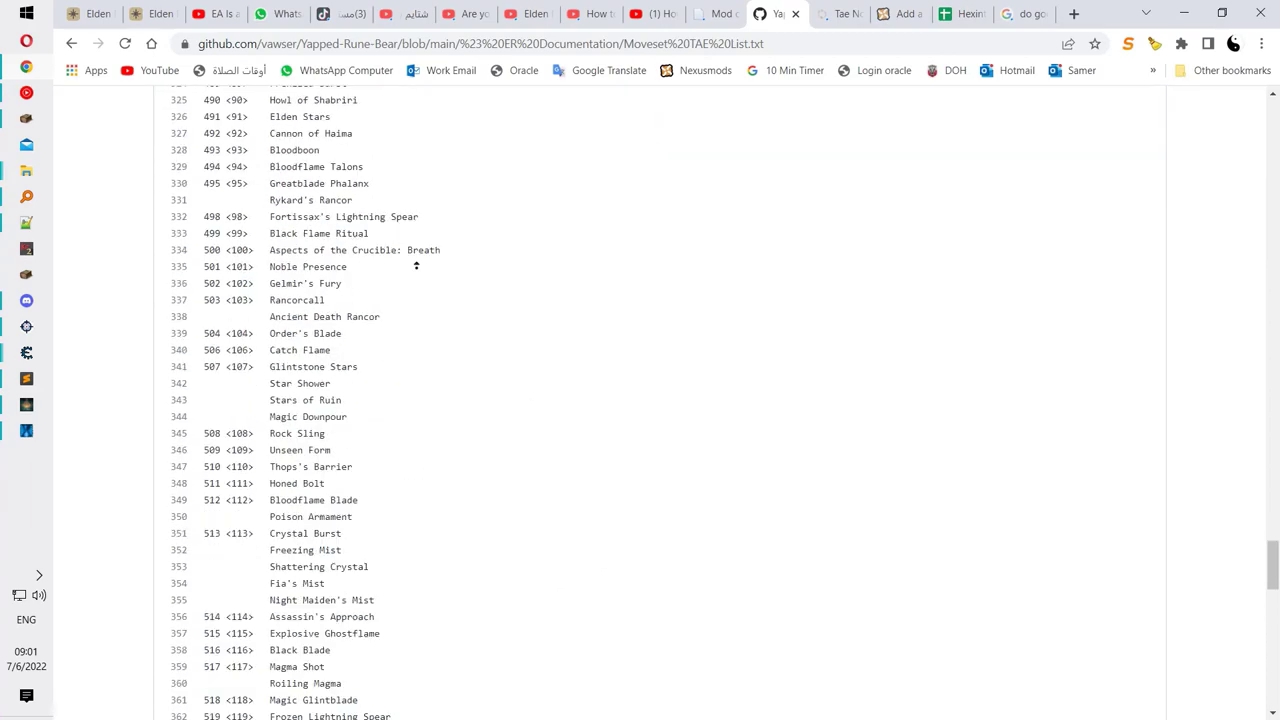
{"action": "scroll", "coordinate": [460, 308], "scroll_direction": "down", "scroll_amount": 20}
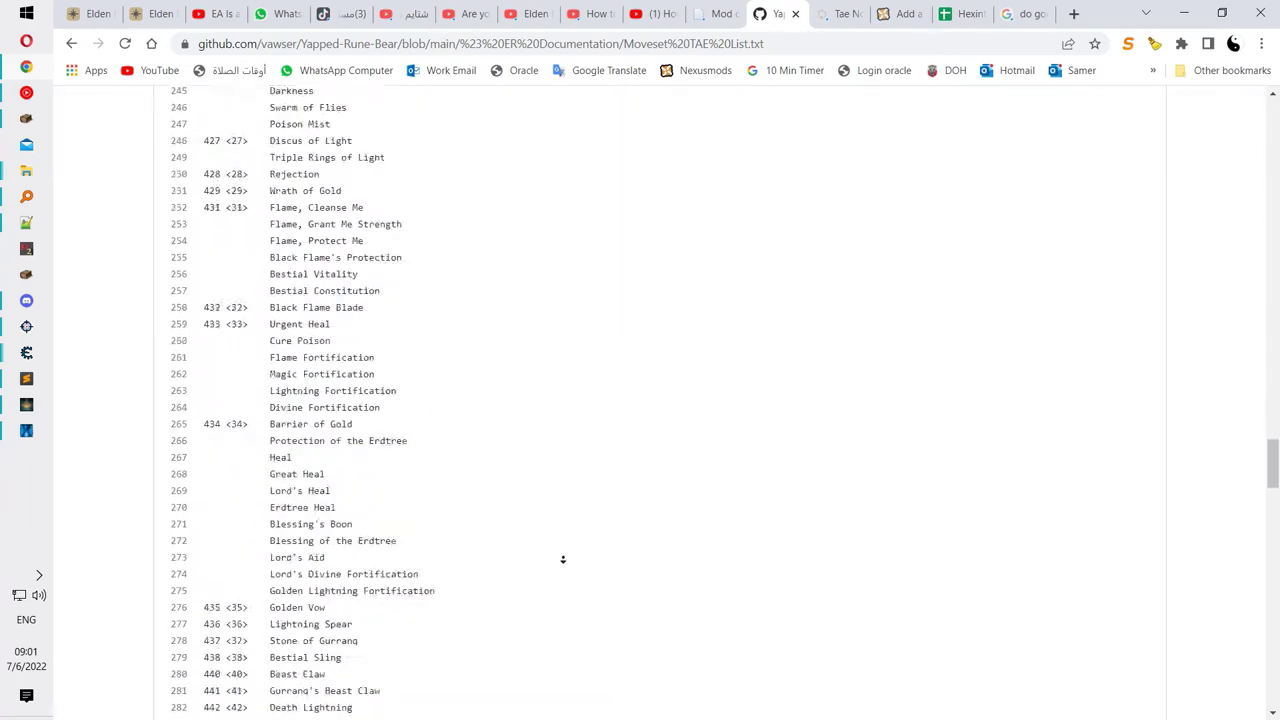
{"action": "scroll", "coordinate": [350, 415], "scroll_direction": "down", "scroll_amount": 4}
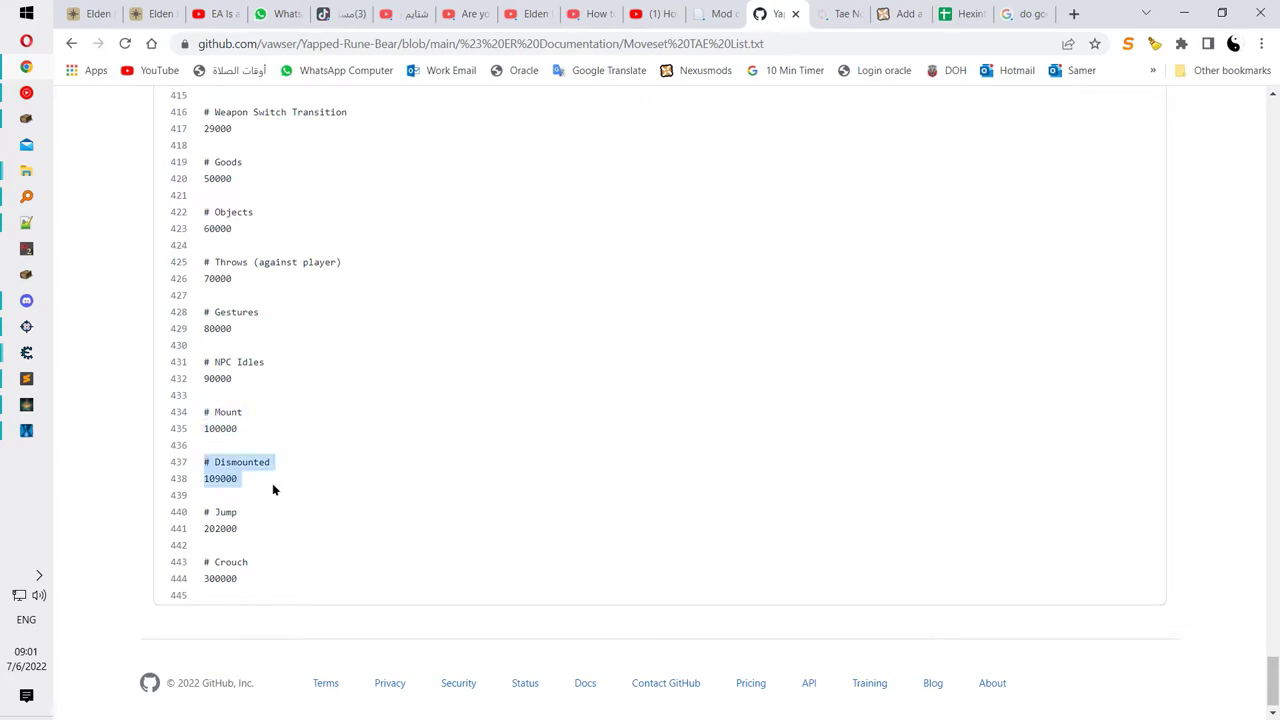
{"action": "scroll", "coordinate": [357, 366], "scroll_direction": "up", "scroll_amount": 20}
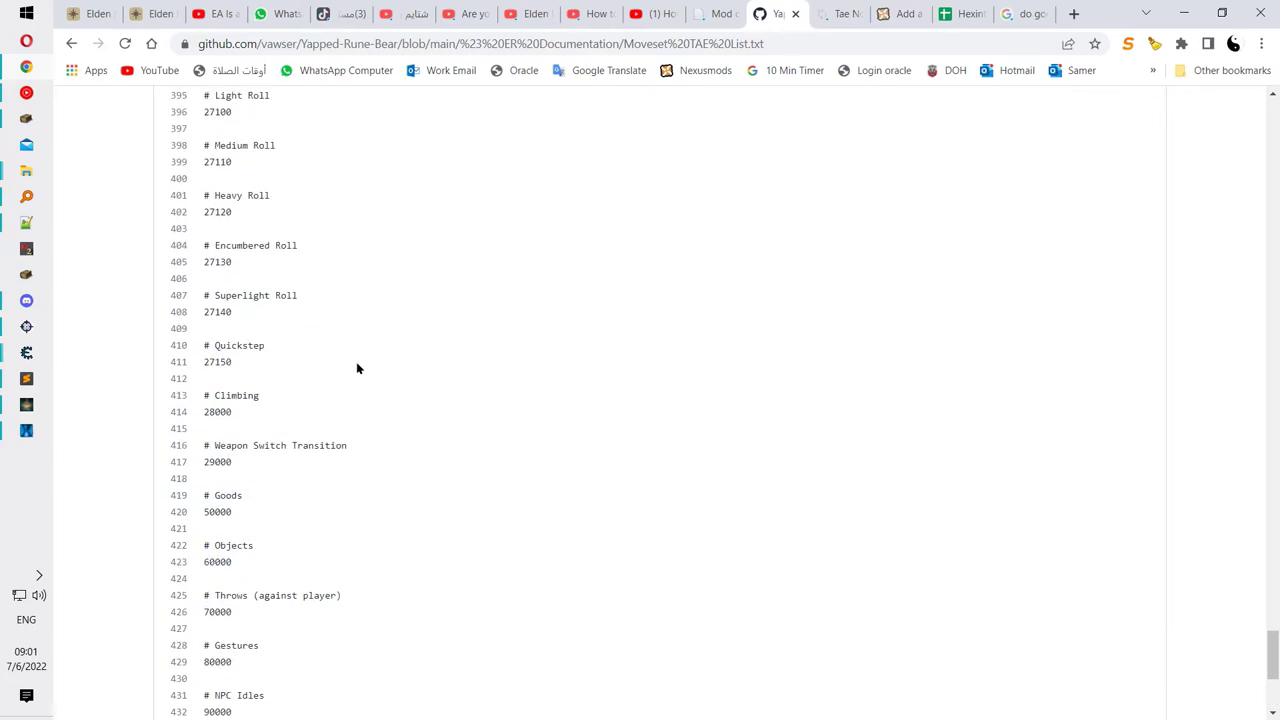
{"action": "scroll", "coordinate": [400, 330], "scroll_direction": "up", "scroll_amount": 20}
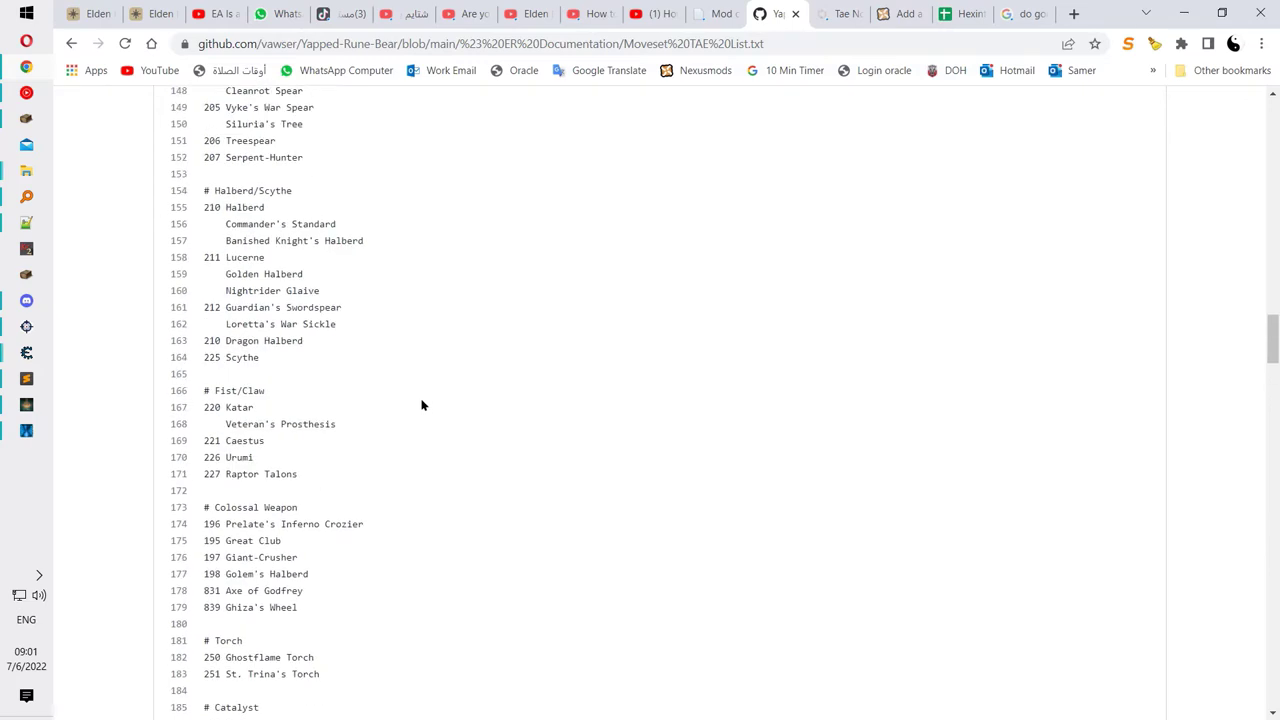
{"action": "scroll", "coordinate": [385, 400], "scroll_direction": "up", "scroll_amount": 9}
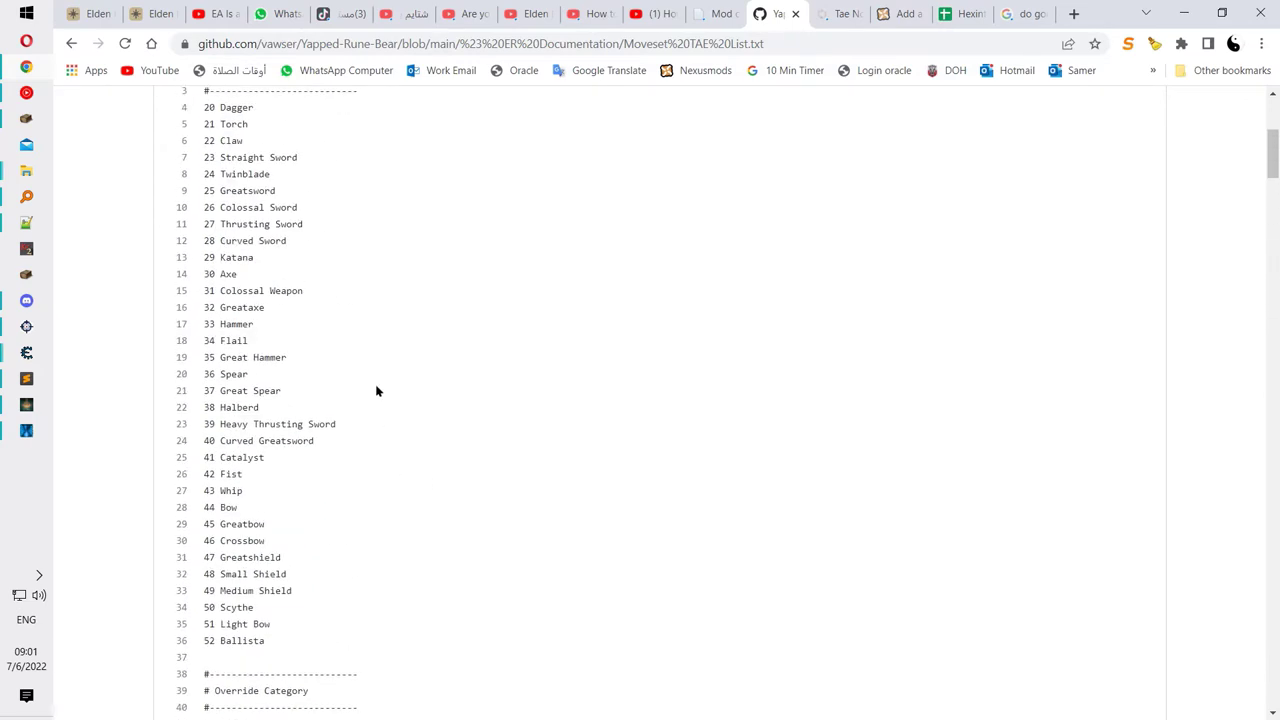
Highlight the weapon codes under Base Category and single out the 22 Claw entry.
{"action": "left_click_drag", "start_coordinate": [203, 274], "coordinate": [323, 414]}
{"action": "scroll", "coordinate": [326, 458], "scroll_direction": "down", "scroll_amount": 4}
{"action": "scroll", "coordinate": [330, 402], "scroll_direction": "up", "scroll_amount": 5}
{"action": "scroll", "coordinate": [323, 362], "scroll_direction": "down", "scroll_amount": 1}
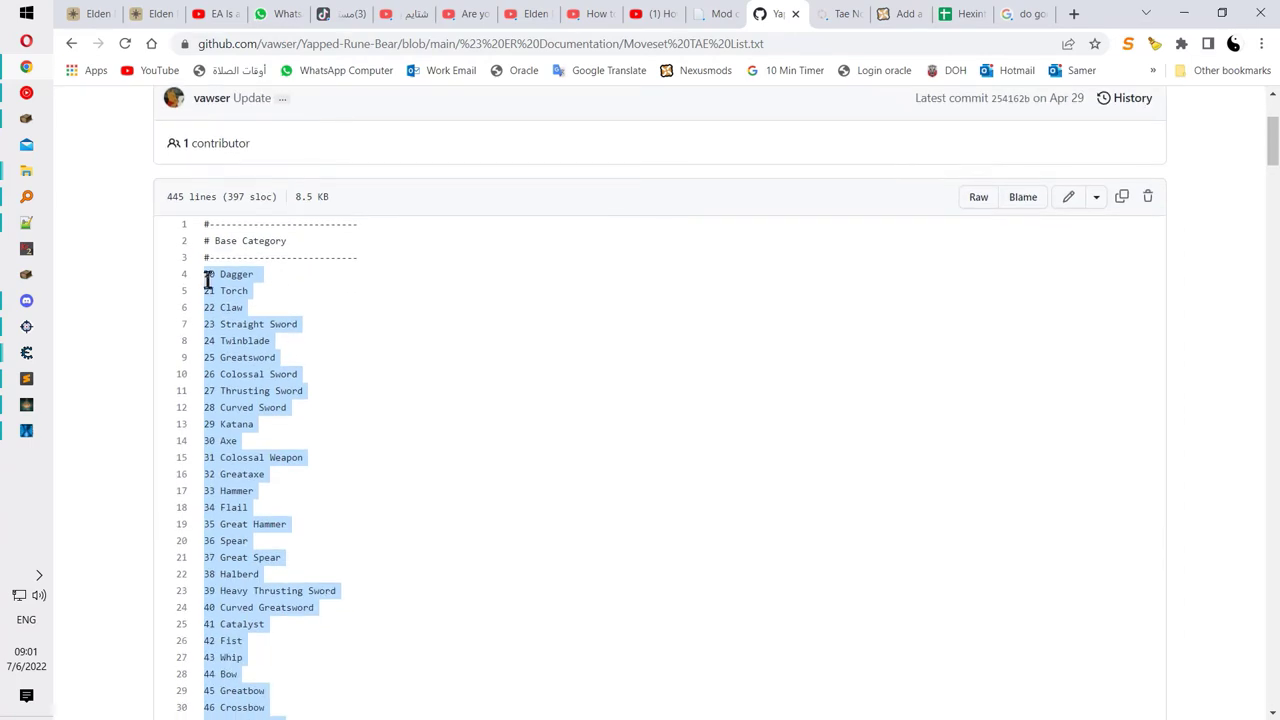
{"action": "left_click_drag", "start_coordinate": [206, 278], "coordinate": [223, 275]}
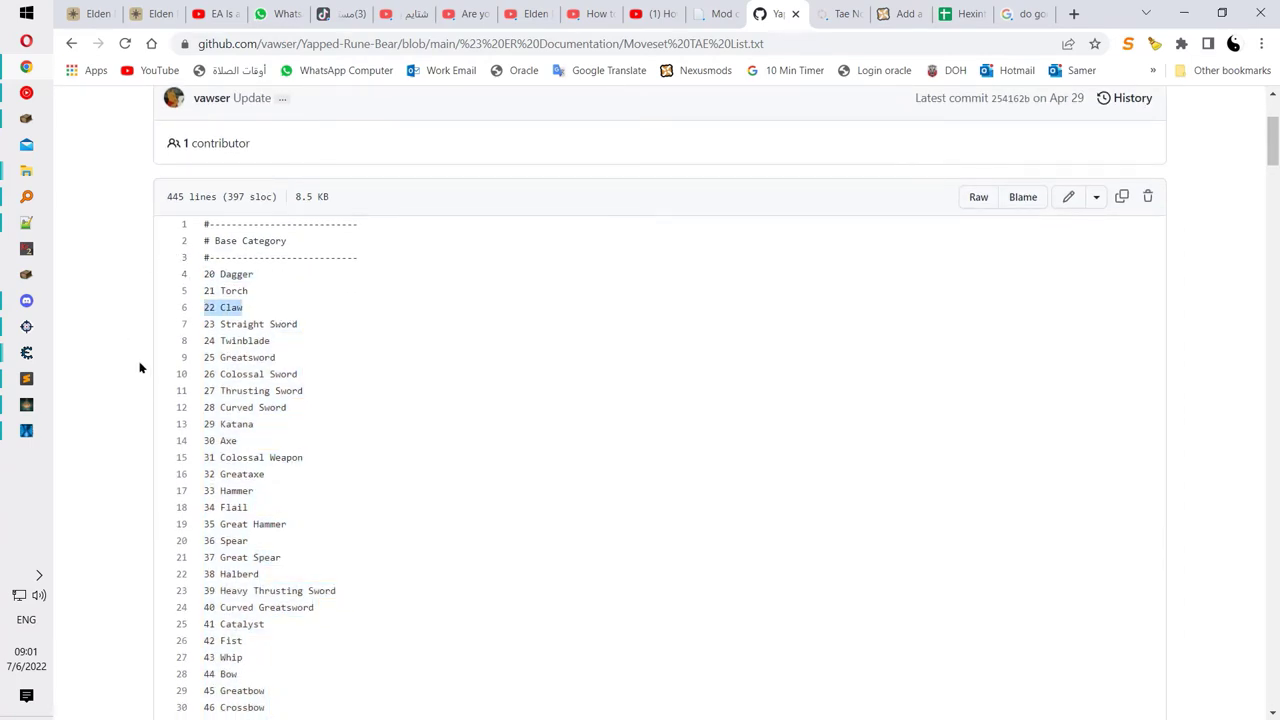
Switch to DS Anim Studio, collapse all TAE sections and return to the start of the section list.
{"action": "left_click", "coordinate": [27, 431]}
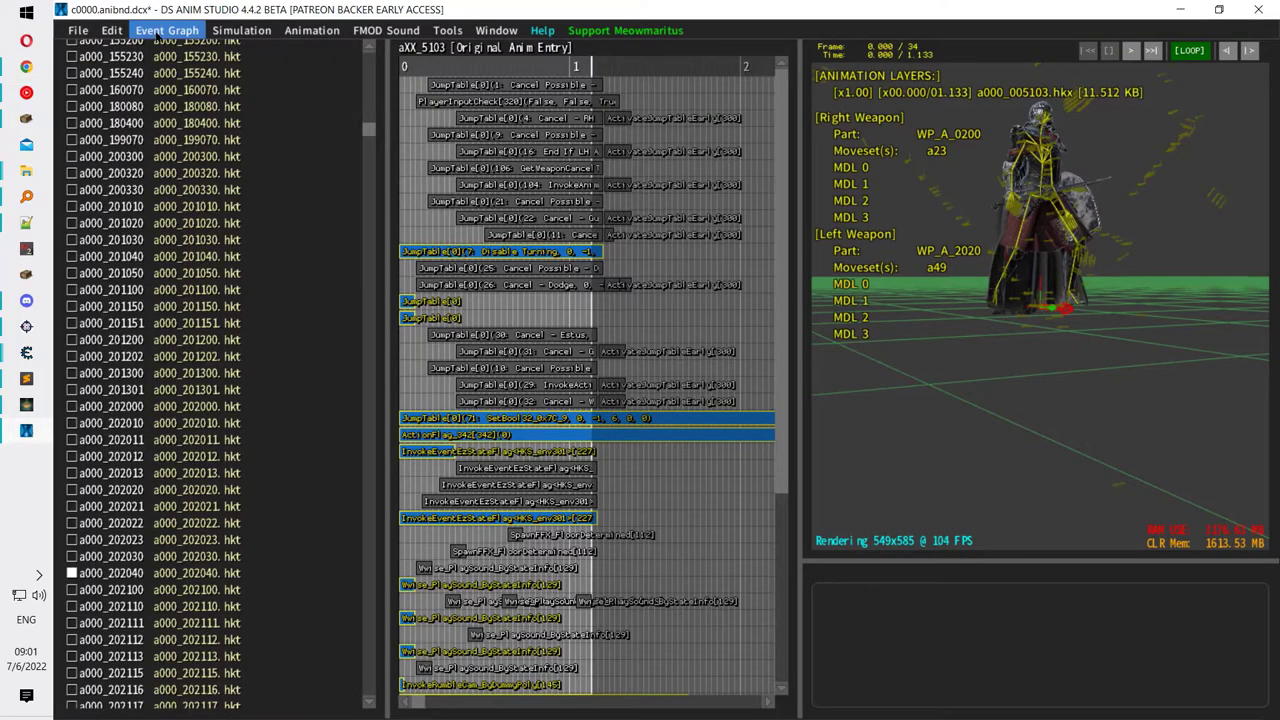
{"action": "left_click", "coordinate": [112, 31]}
{"action": "left_click", "coordinate": [140, 98]}
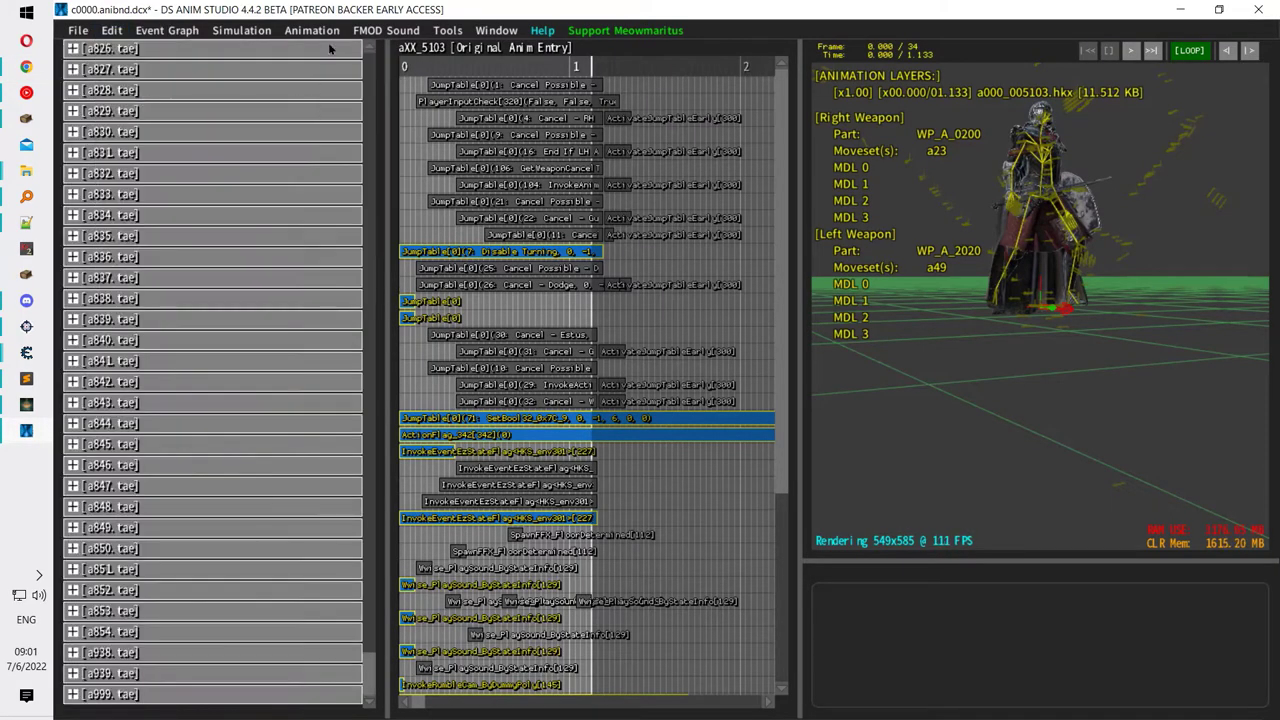
{"action": "scroll", "coordinate": [237, 151], "scroll_direction": "up", "scroll_amount": 10}
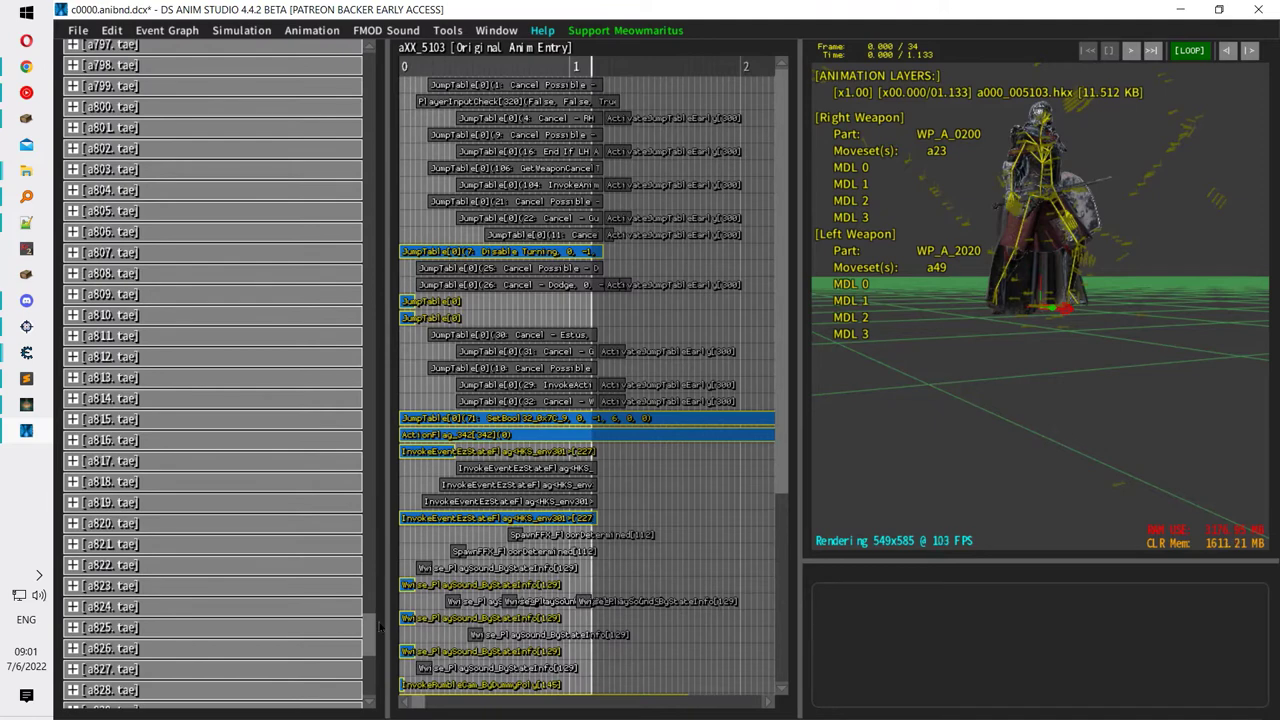
{"action": "left_click_drag", "start_coordinate": [378, 626], "coordinate": [377, 50]}
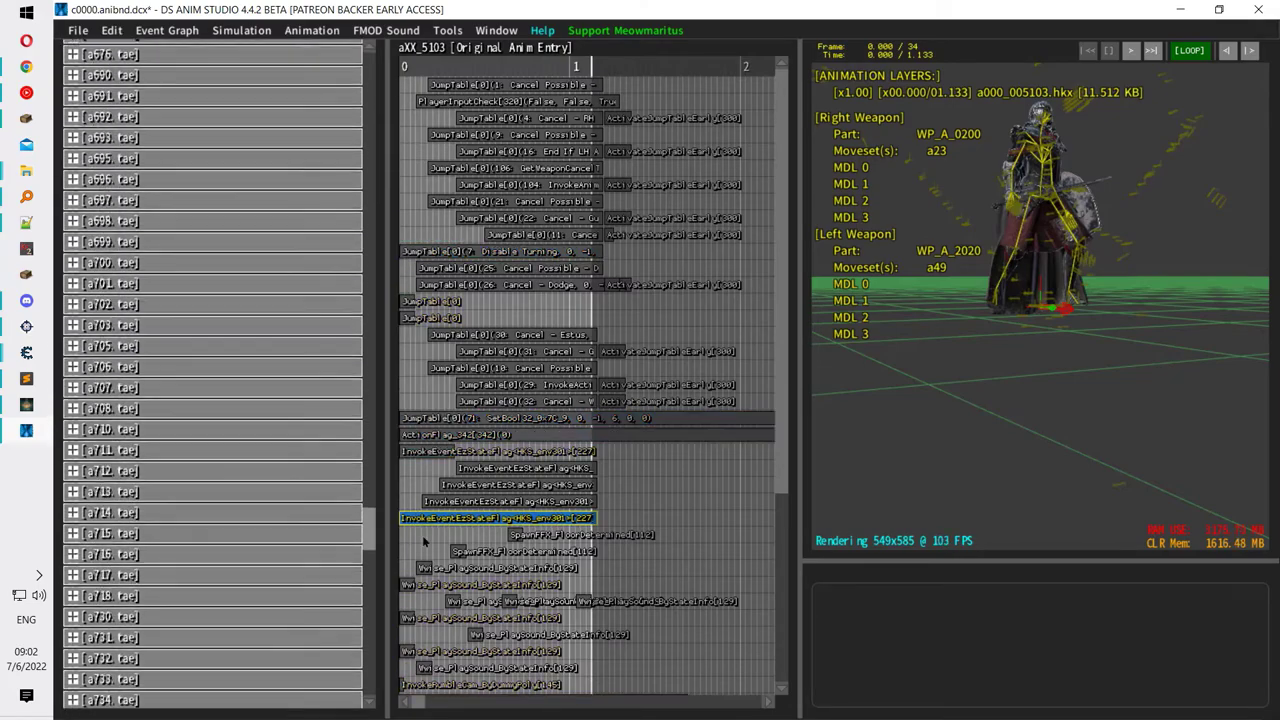
Recheck the Claw code in Chrome's moveset list, and play a022_030000 from the a22.tae section in DS Anim Studio.
{"action": "left_click", "coordinate": [24, 72]}
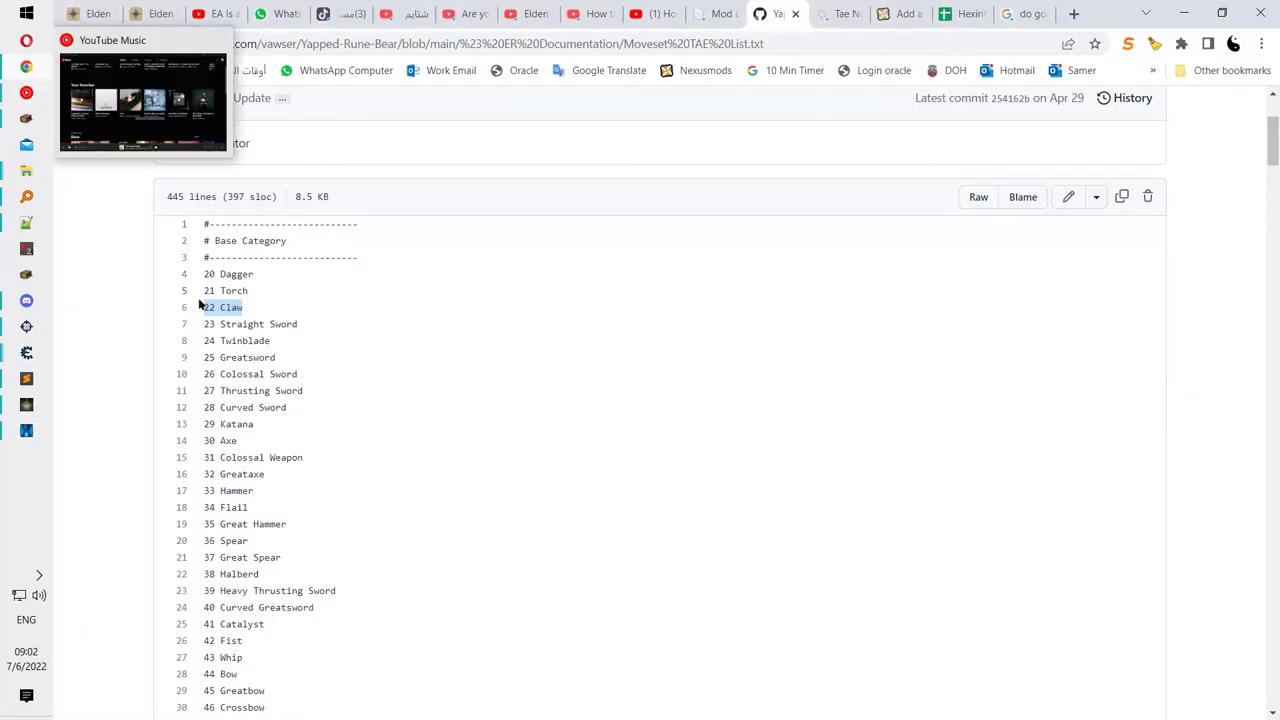
{"action": "key", "text": "alt+Tab"}
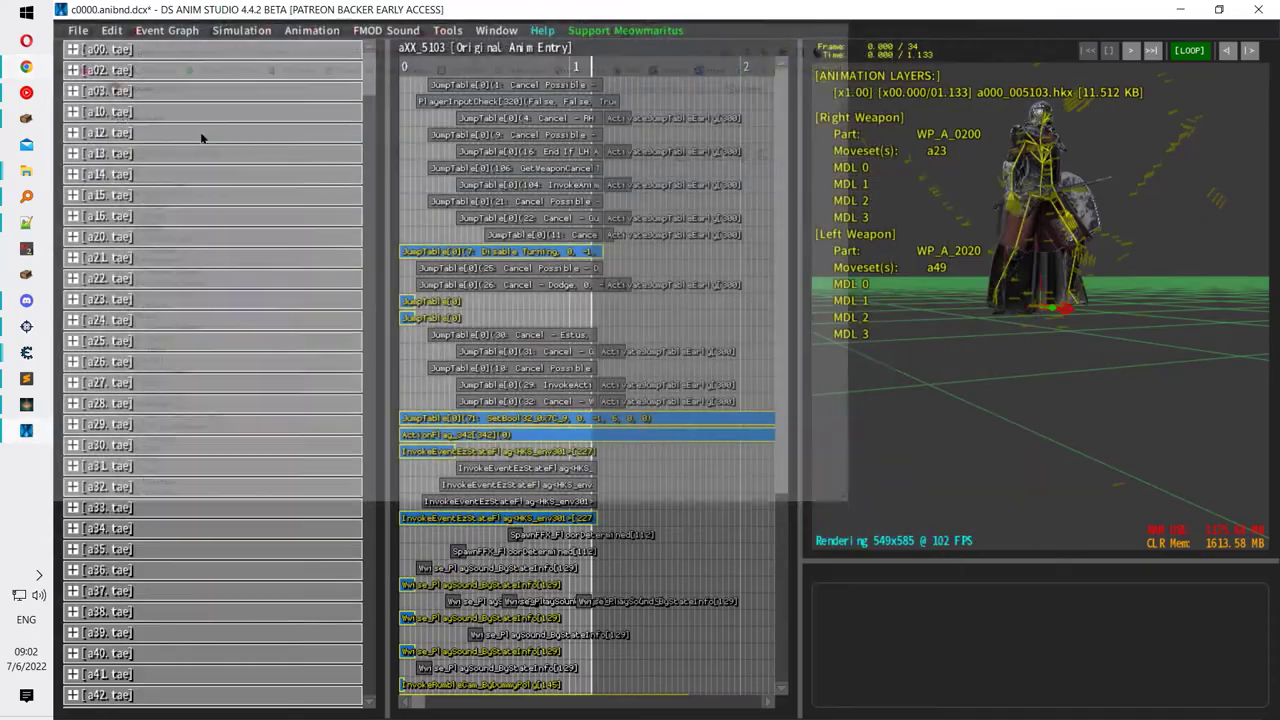
{"action": "left_click", "coordinate": [100, 279]}
{"action": "left_click", "coordinate": [182, 293]}
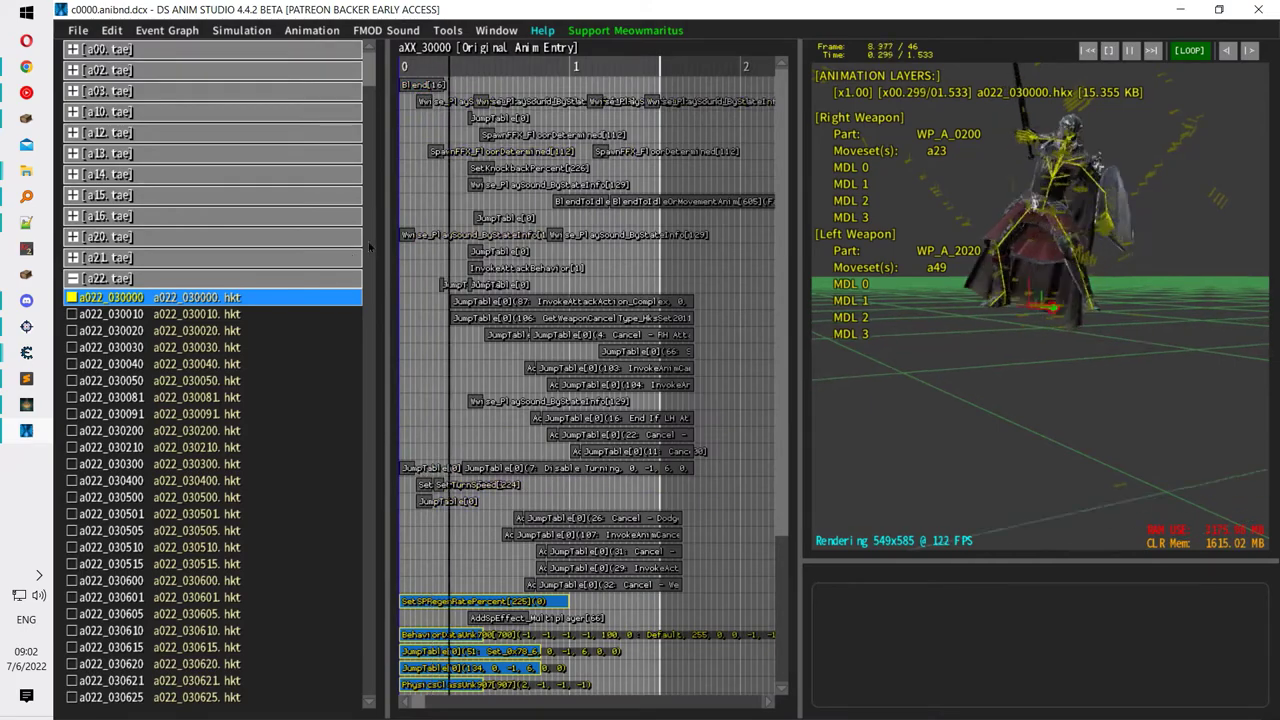
Play the claw animations from a022_030010 through a022_030050 one after another.
{"action": "key", "text": "Down"}
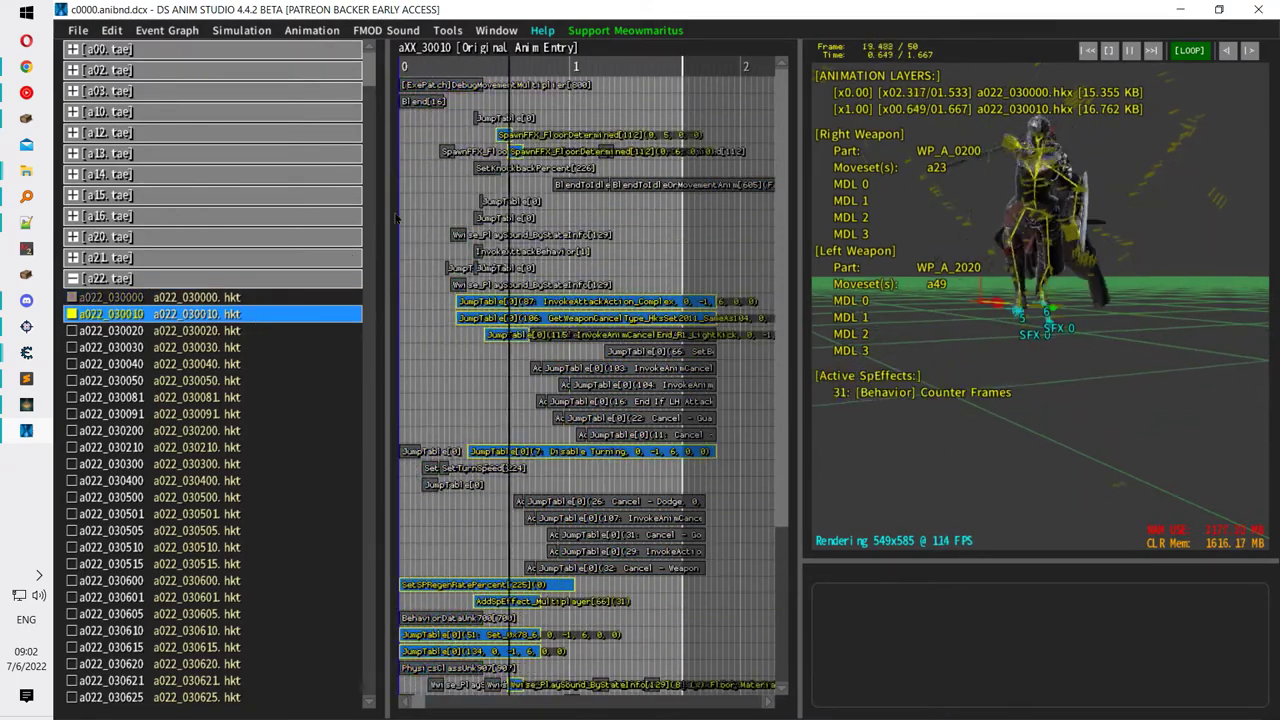
{"action": "key", "text": "Down"}
{"action": "key", "text": "Down"}
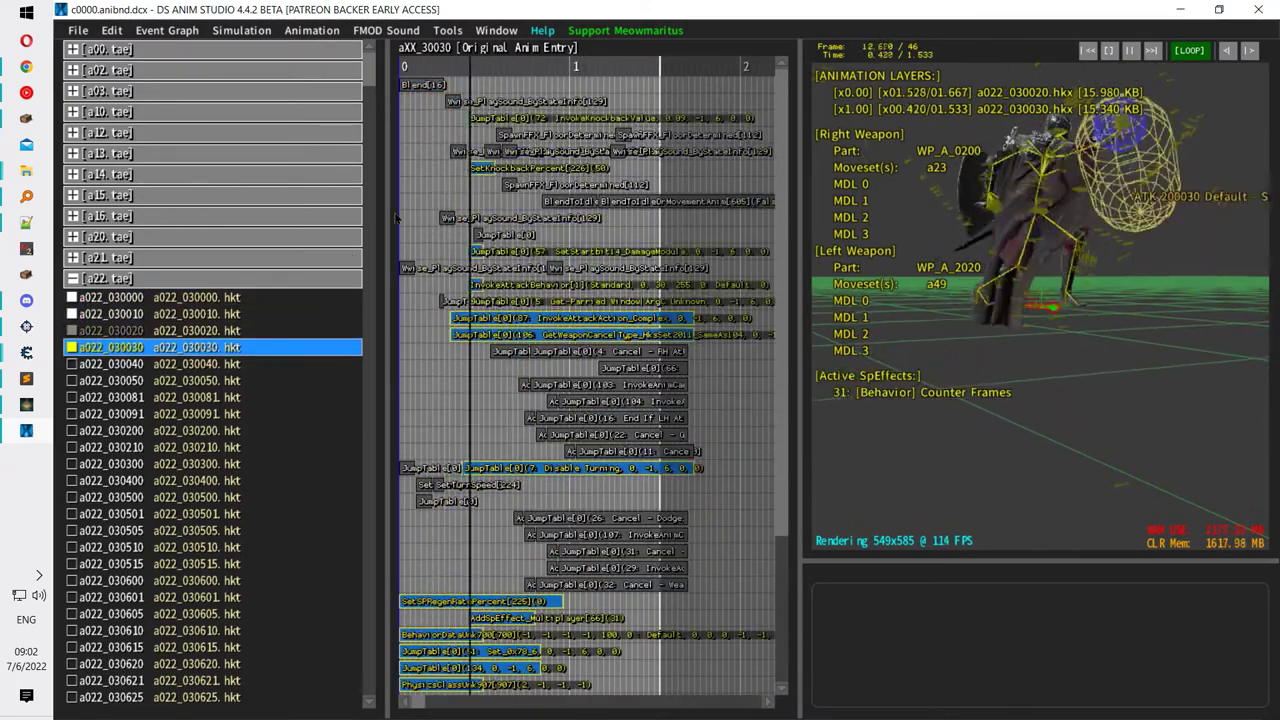
{"action": "key", "text": "Down"}
{"action": "key", "text": "Down"}
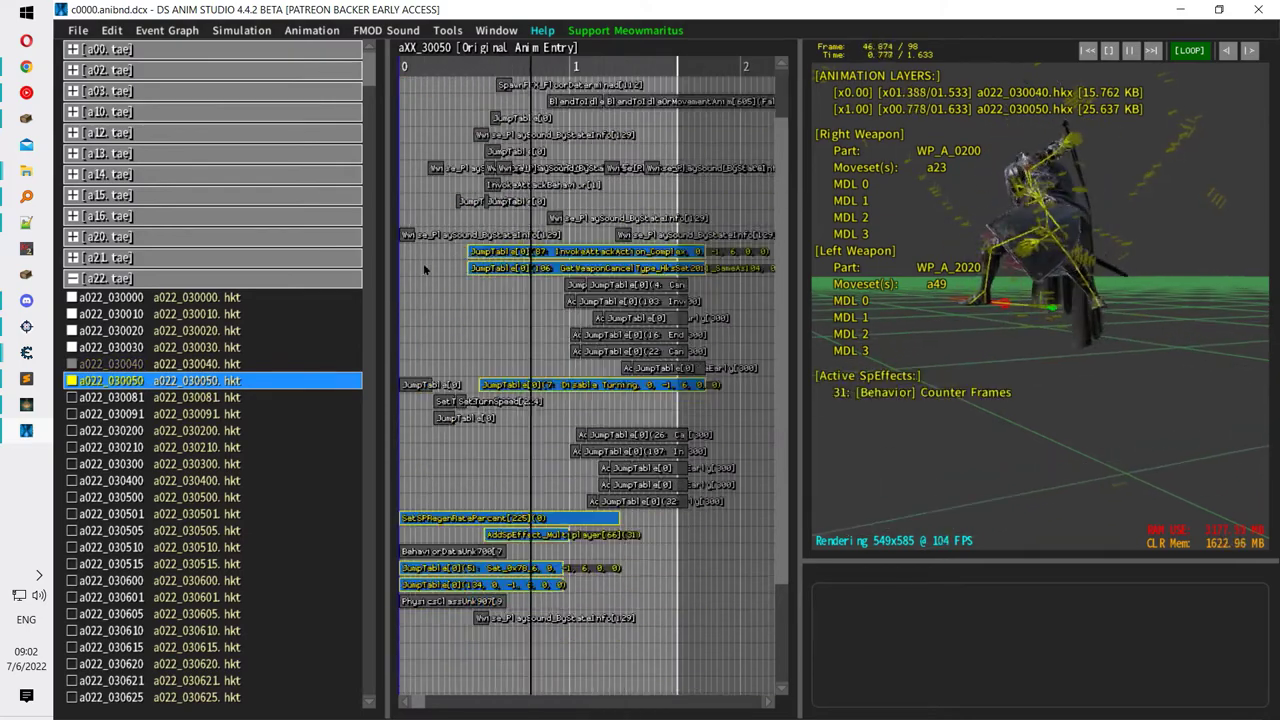
Play a022_030081 and sample further claw animations through a022_030635, a022_031230 and a022_031260.
{"action": "key", "text": "Down"}
{"action": "scroll", "coordinate": [280, 378], "scroll_direction": "down", "scroll_amount": 8}
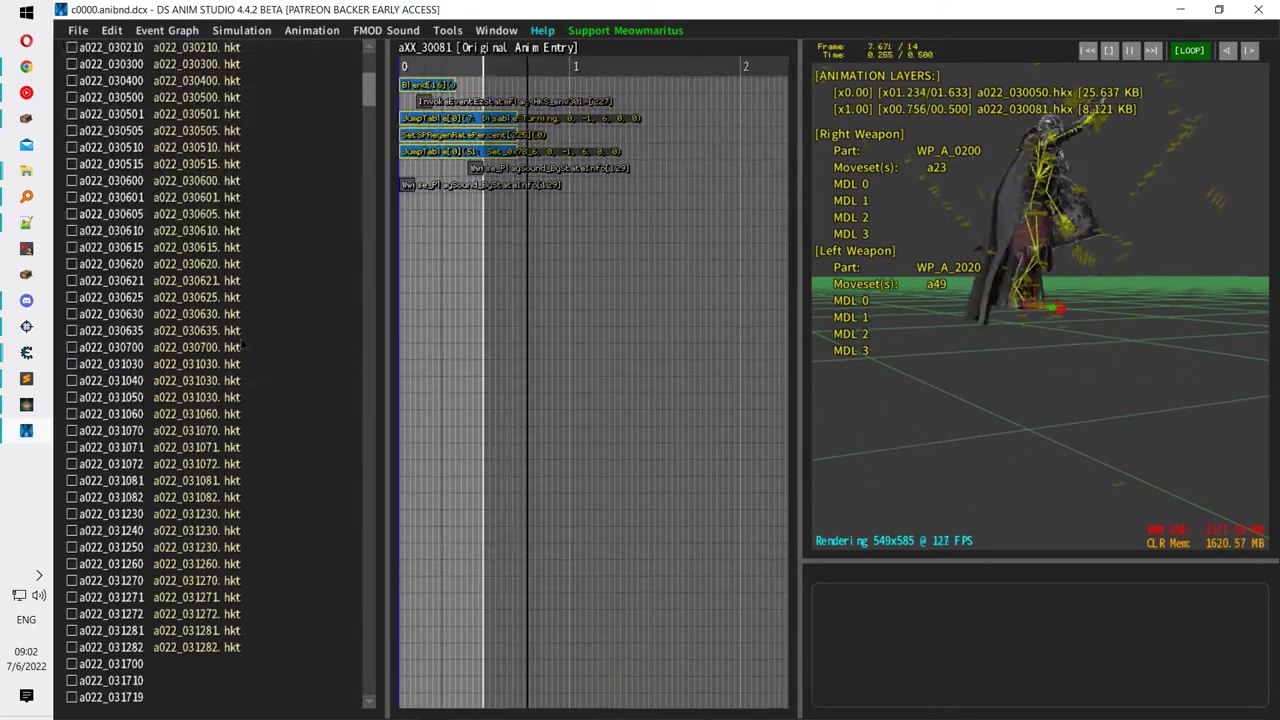
{"action": "left_click", "coordinate": [272, 330]}
{"action": "scroll", "coordinate": [270, 400], "scroll_direction": "down", "scroll_amount": 3}
{"action": "left_click", "coordinate": [270, 400]}
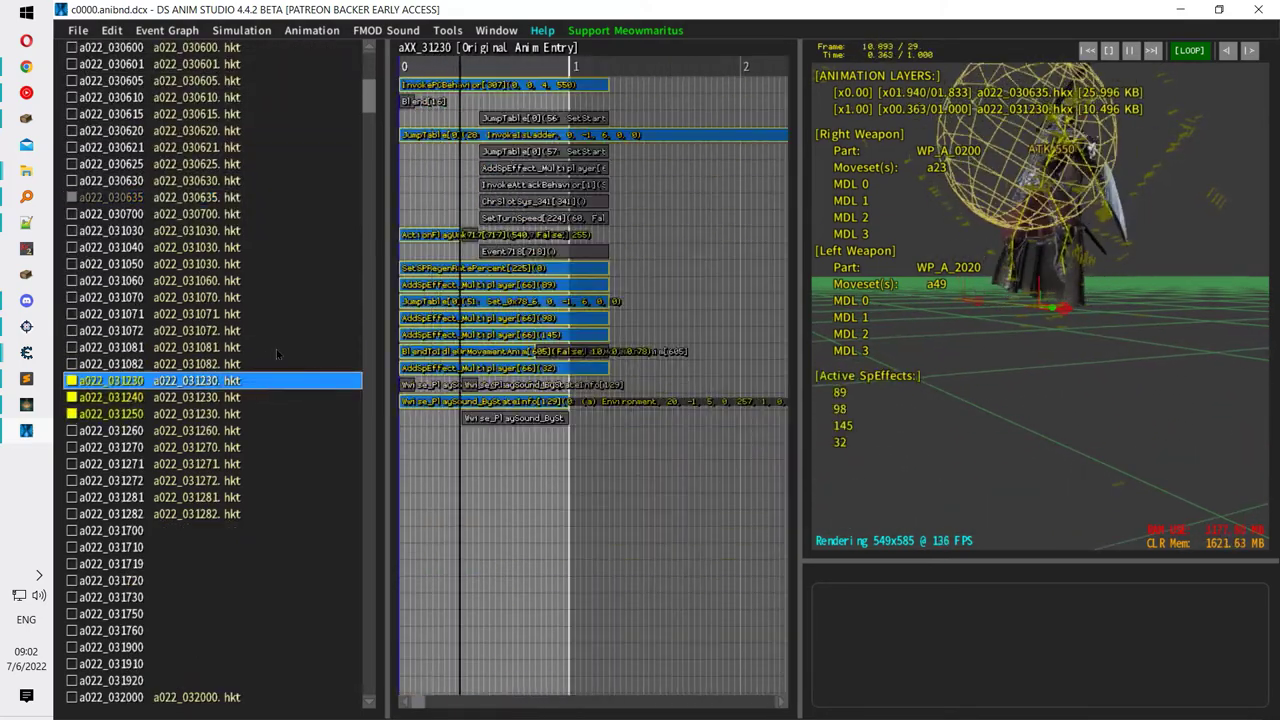
{"action": "scroll", "coordinate": [250, 400], "scroll_direction": "down", "scroll_amount": 3}
{"action": "left_click", "coordinate": [255, 298]}
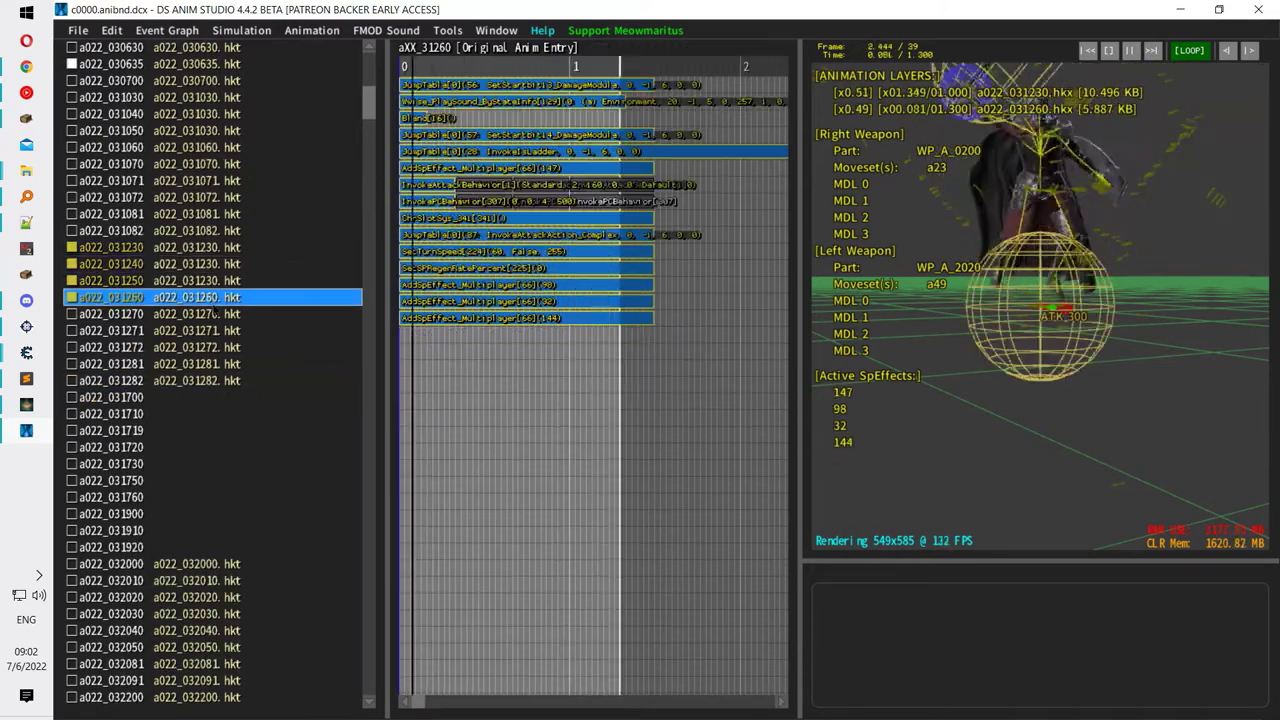
Sample the following claw animations, including a022_032010, a022_032505, a022_032621 and a022_033240.
{"action": "scroll", "coordinate": [250, 370], "scroll_direction": "down", "scroll_amount": 2}
{"action": "left_click", "coordinate": [220, 446]}
{"action": "scroll", "coordinate": [212, 420], "scroll_direction": "down", "scroll_amount": 3}
{"action": "scroll", "coordinate": [212, 410], "scroll_direction": "down", "scroll_amount": 1}
{"action": "left_click", "coordinate": [217, 397]}
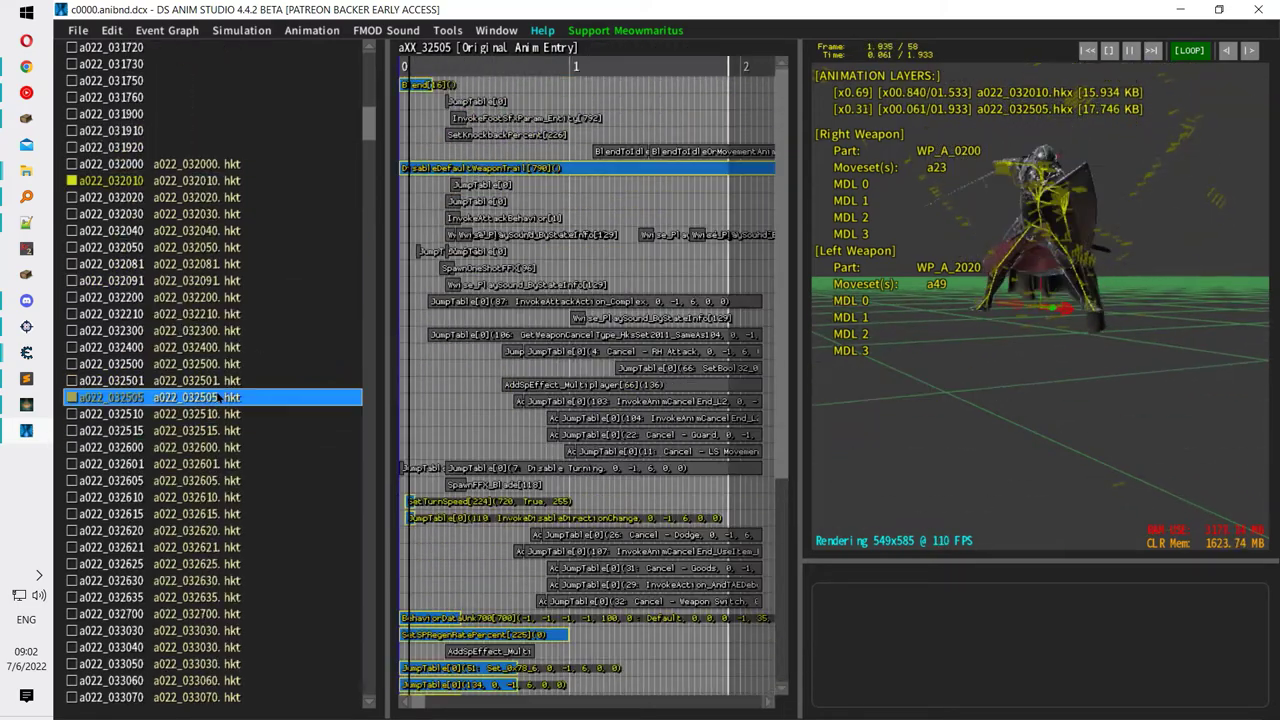
{"action": "scroll", "coordinate": [220, 380], "scroll_direction": "down", "scroll_amount": 7}
{"action": "scroll", "coordinate": [237, 280], "scroll_direction": "up", "scroll_amount": 3}
{"action": "left_click", "coordinate": [237, 280]}
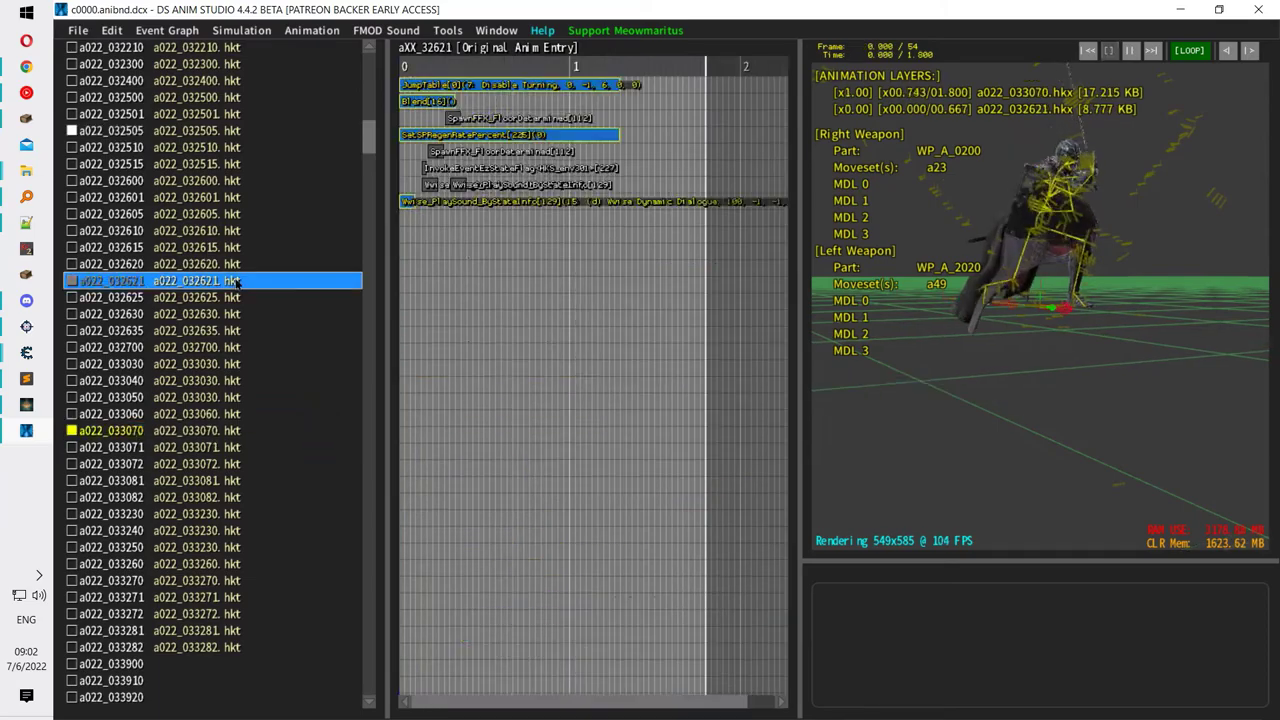
{"action": "scroll", "coordinate": [252, 325], "scroll_direction": "down", "scroll_amount": 4}
{"action": "left_click", "coordinate": [229, 263]}
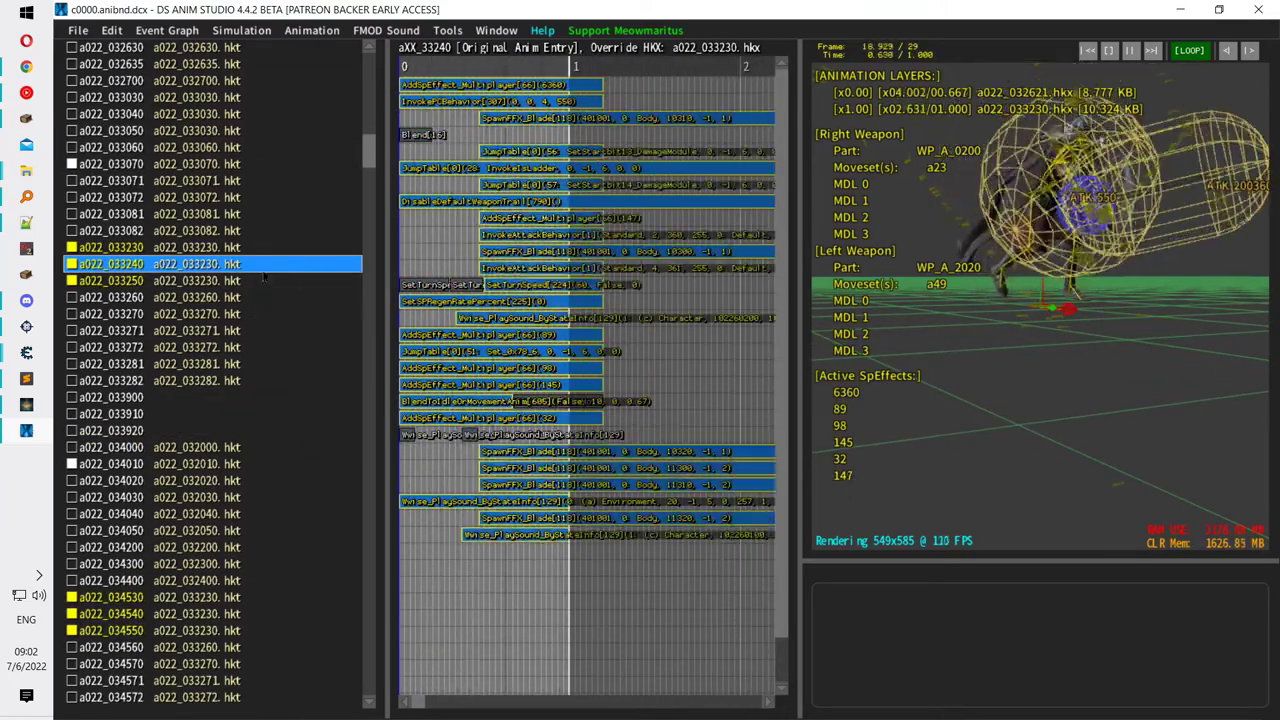
Compare the claw animations from a022_033230 to a022_033270 by moving back and forth through them, ending on a022_033260.
{"action": "left_click", "coordinate": [251, 280]}
{"action": "left_click", "coordinate": [258, 300]}
{"action": "key", "text": "Down"}
{"action": "key", "text": "Down"}
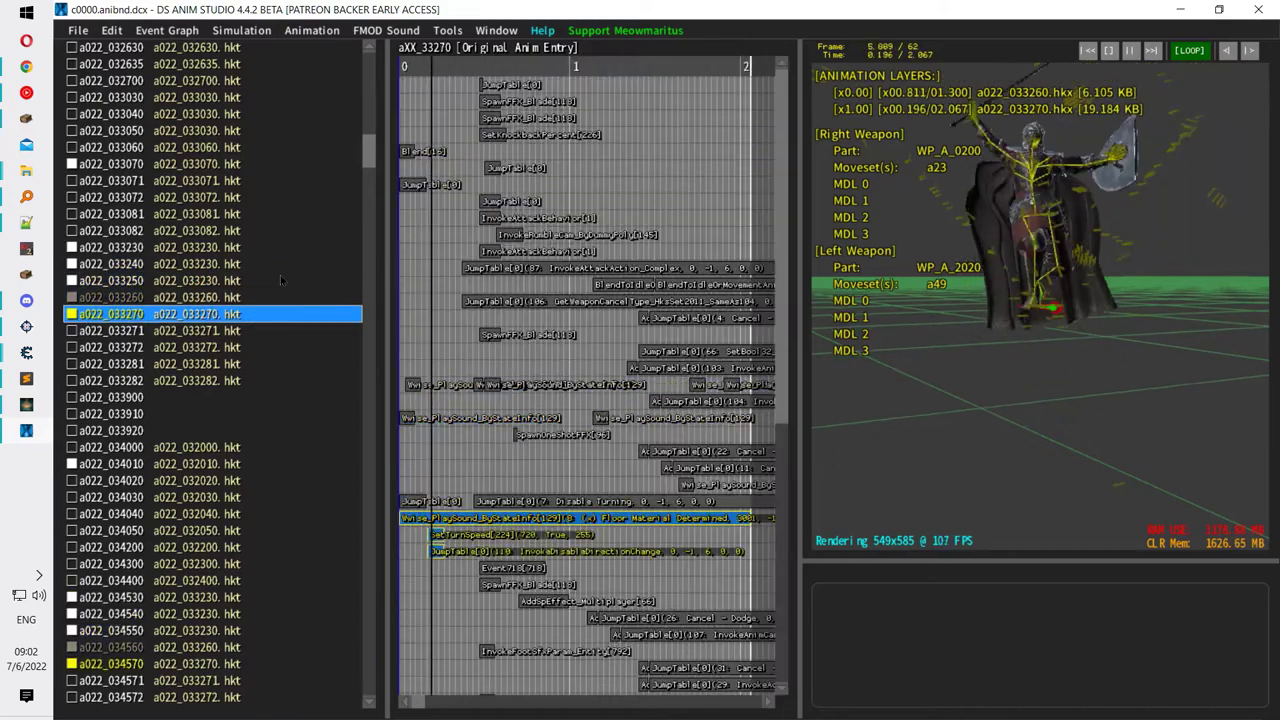
{"action": "key", "text": "Up"}
{"action": "key", "text": "Up"}
{"action": "key", "text": "Up"}
{"action": "key", "text": "Down"}
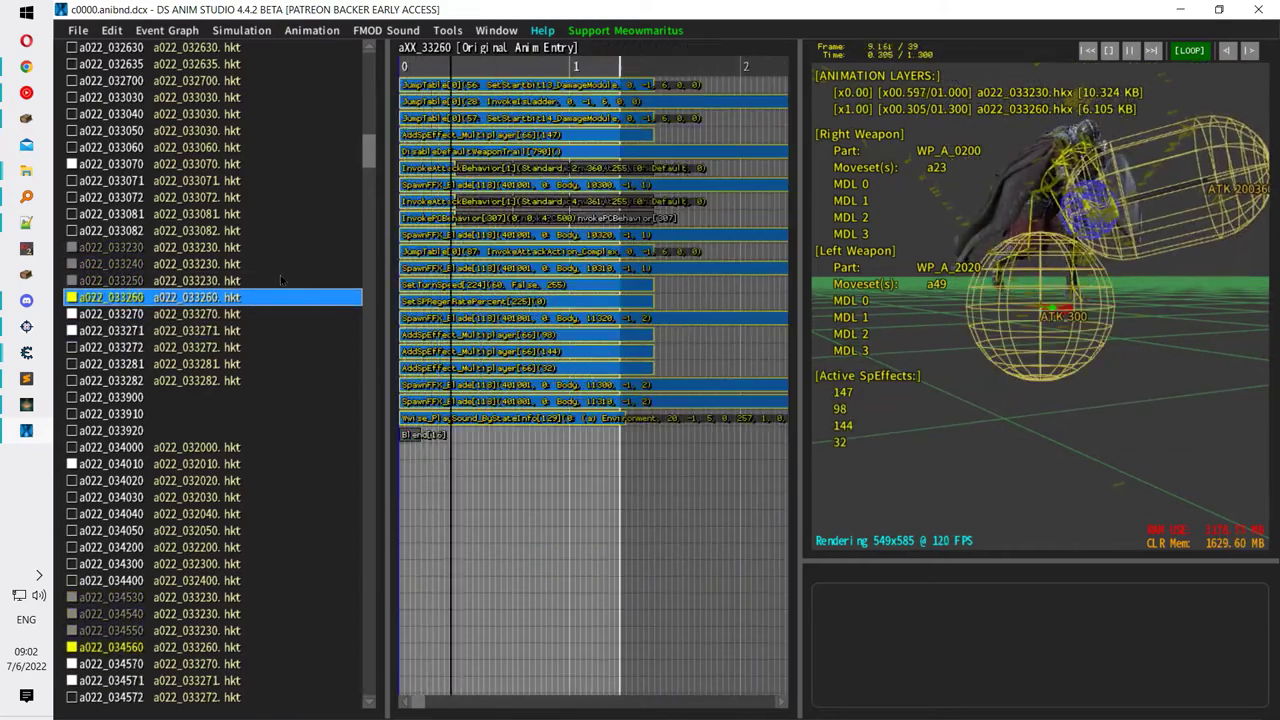
{"action": "key", "text": "Down"}
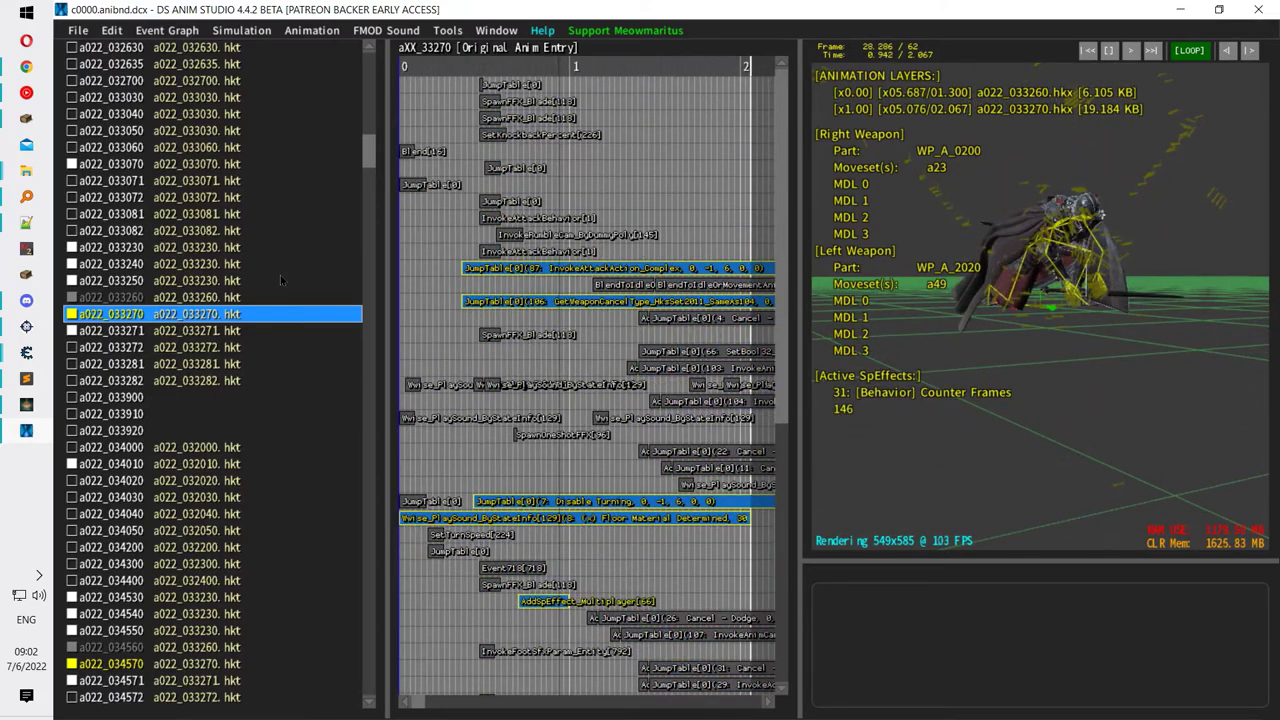
{"action": "key", "text": "Up"}
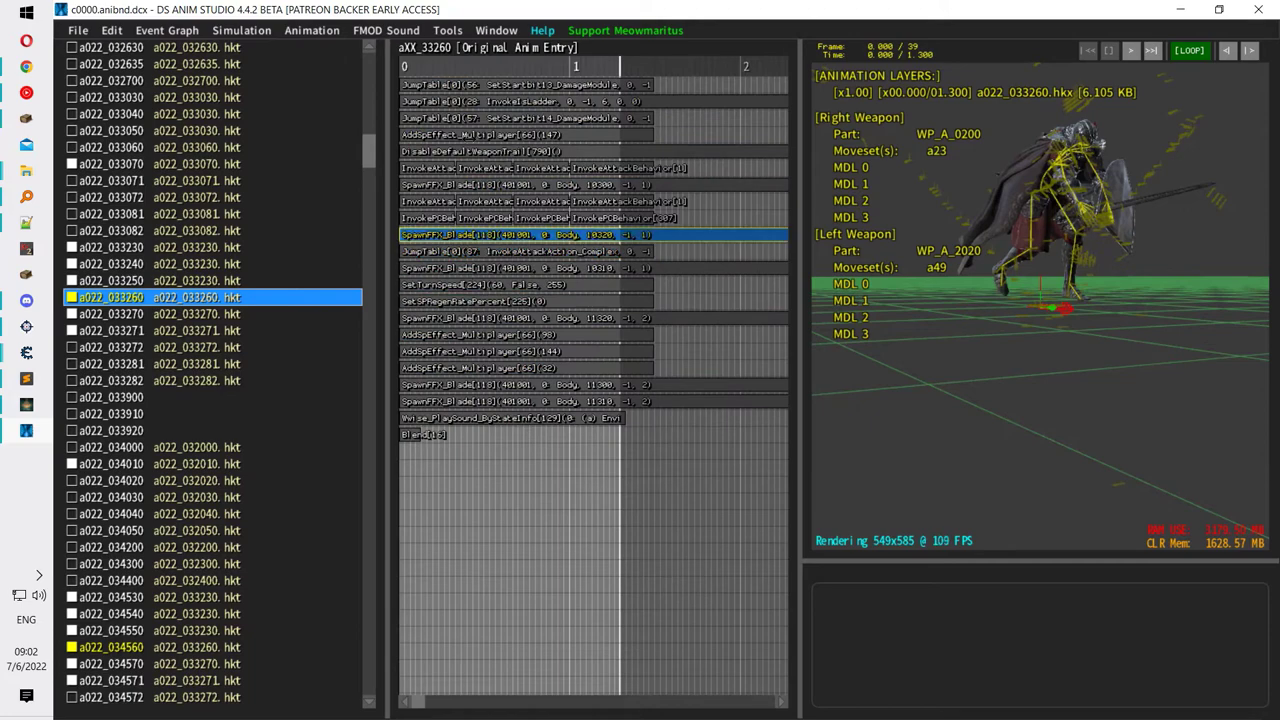
Open a022_033270, widen its event graph and inspect the Cancel - LS Movement event.
{"action": "left_click", "coordinate": [308, 318]}
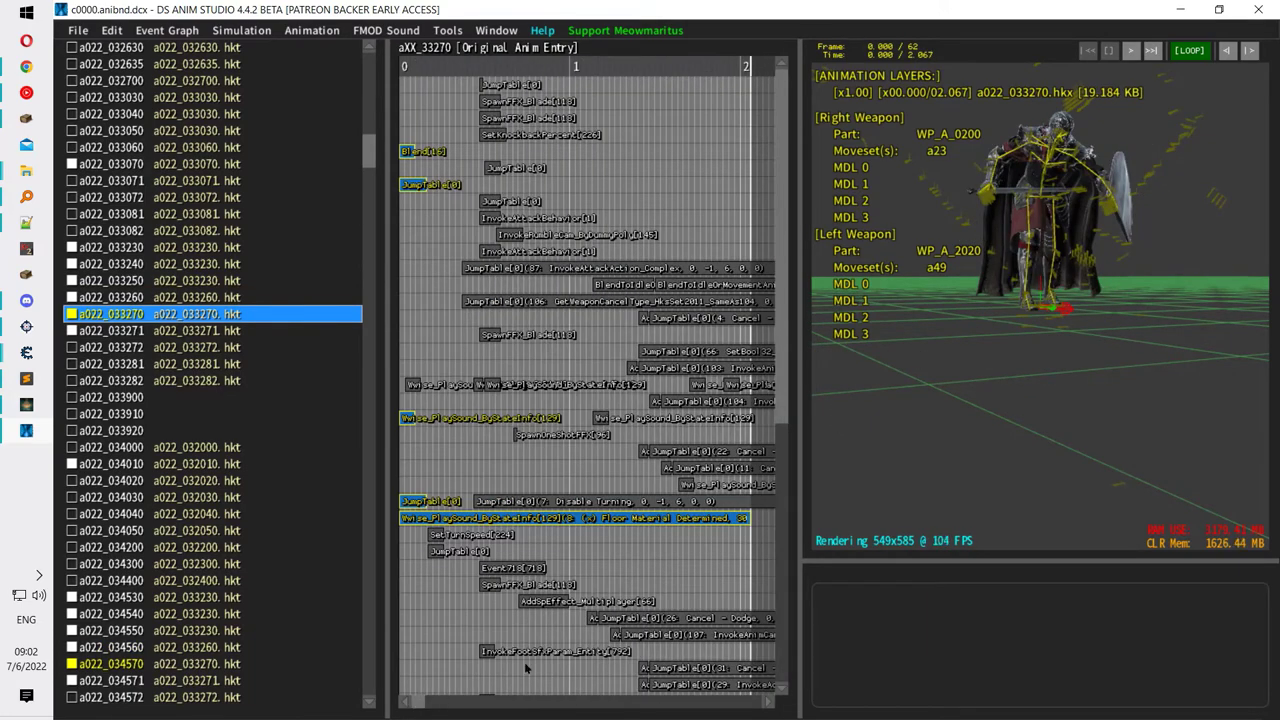
{"action": "scroll", "coordinate": [528, 669], "scroll_direction": "down", "scroll_amount": 2}
{"action": "scroll", "coordinate": [690, 580], "scroll_direction": "down", "scroll_amount": 2}
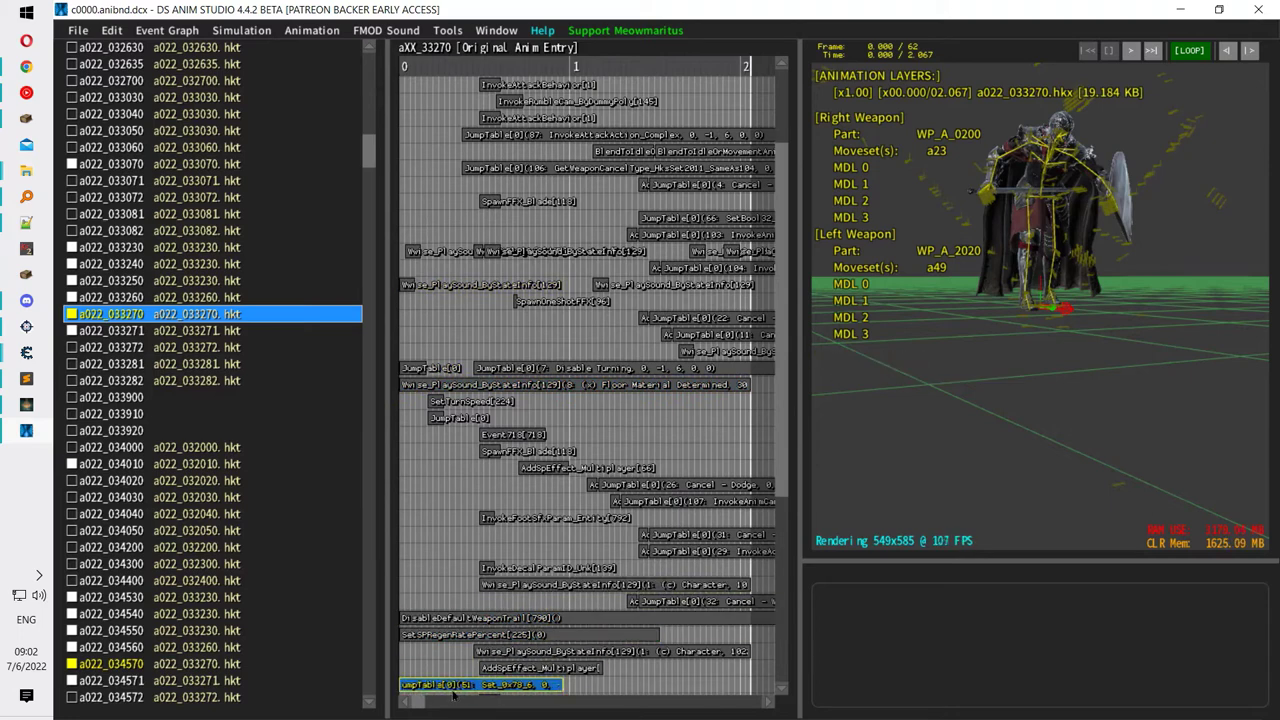
{"action": "left_click_drag", "start_coordinate": [800, 549], "coordinate": [975, 549]}
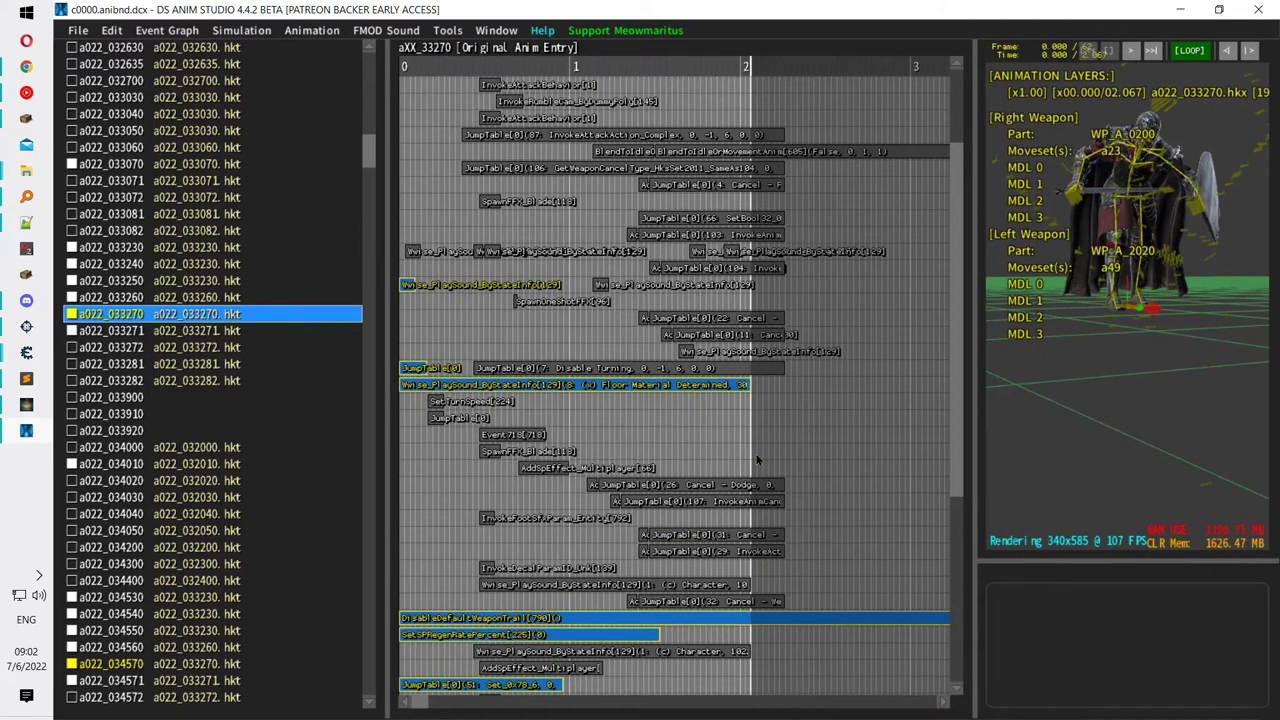
{"action": "left_click", "coordinate": [721, 339]}
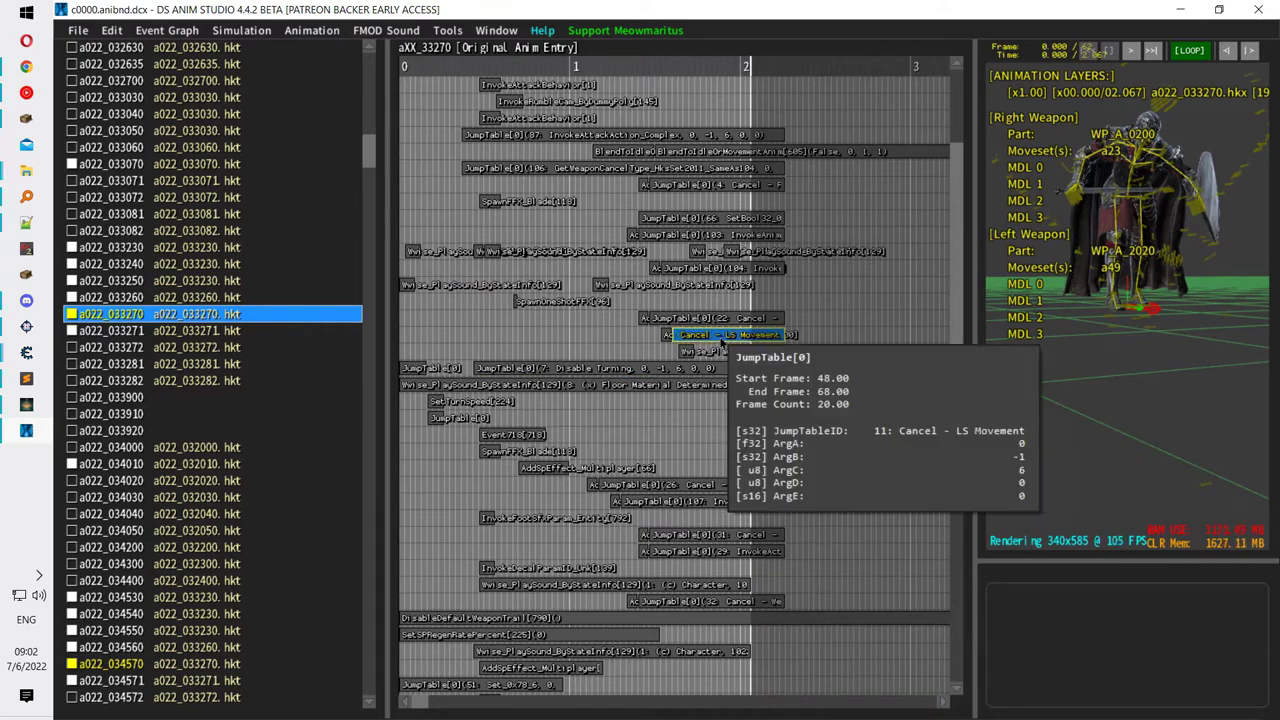
Scrub a022_033270 from about frame 46 back to about frame 33 to examine where its cancel events begin.
{"action": "left_click", "coordinate": [663, 320]}
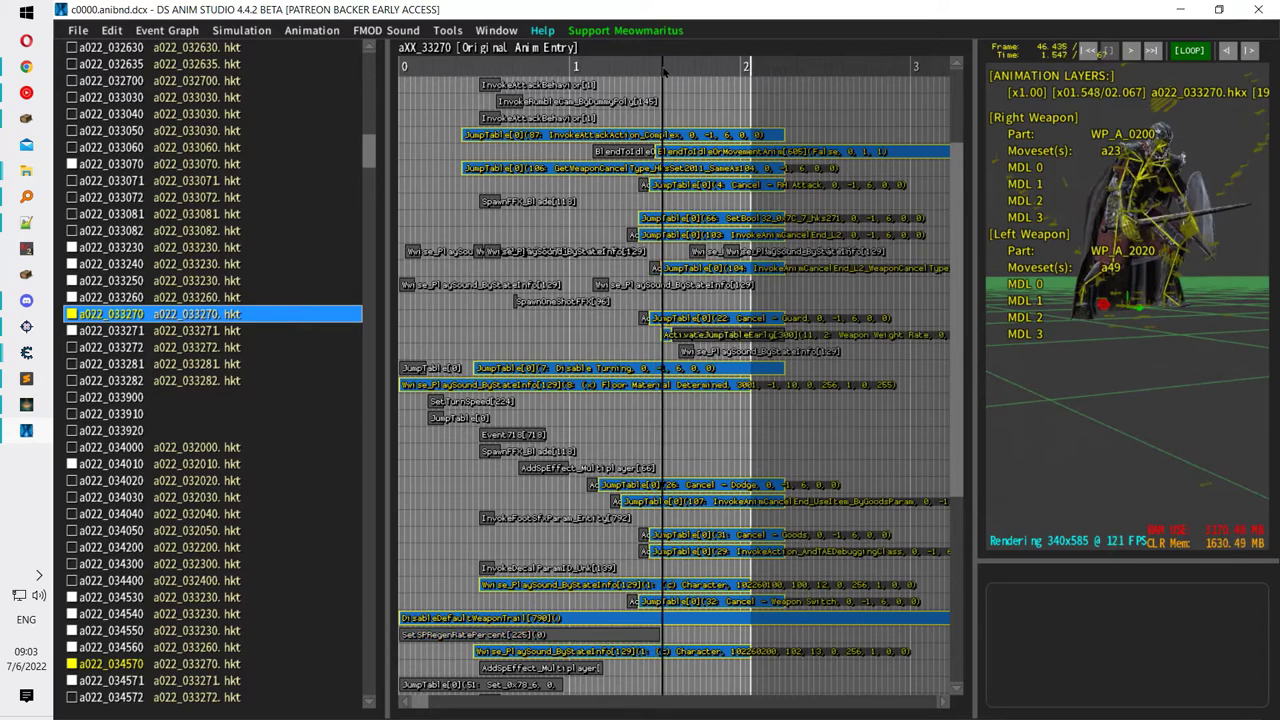
{"action": "left_click_drag", "start_coordinate": [662, 70], "coordinate": [643, 75]}
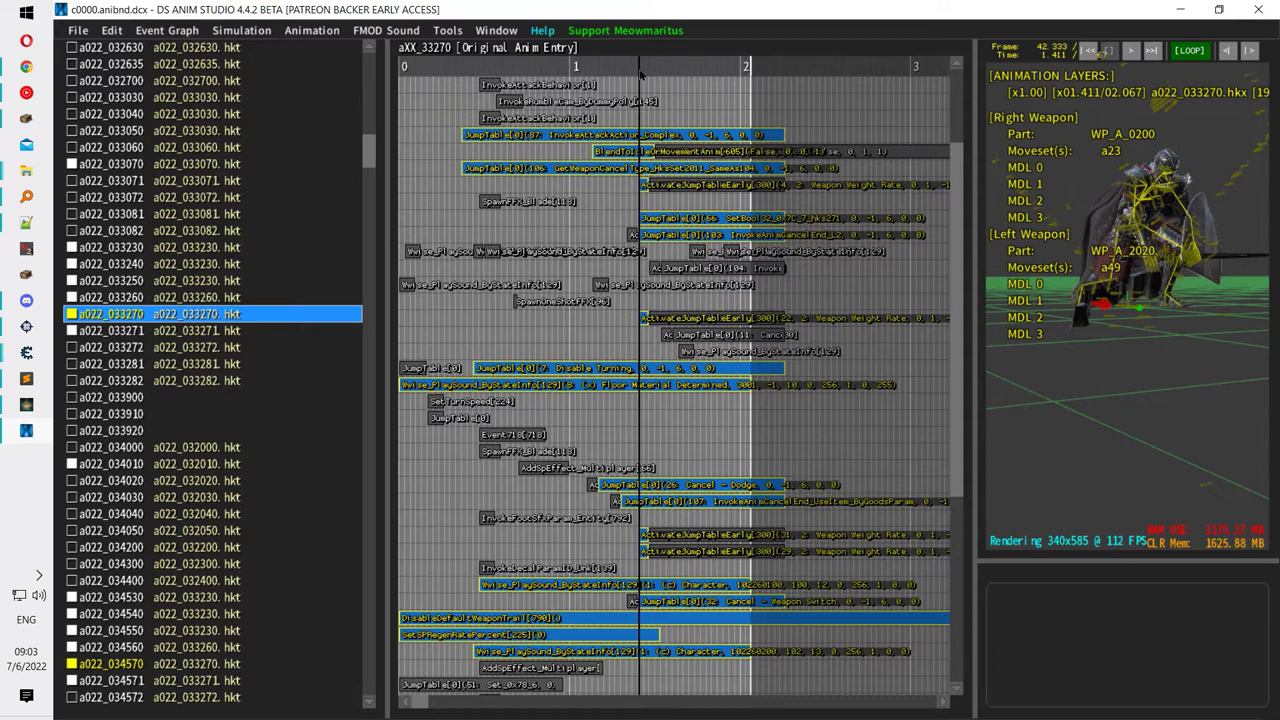
{"action": "left_click_drag", "start_coordinate": [640, 75], "coordinate": [590, 63]}
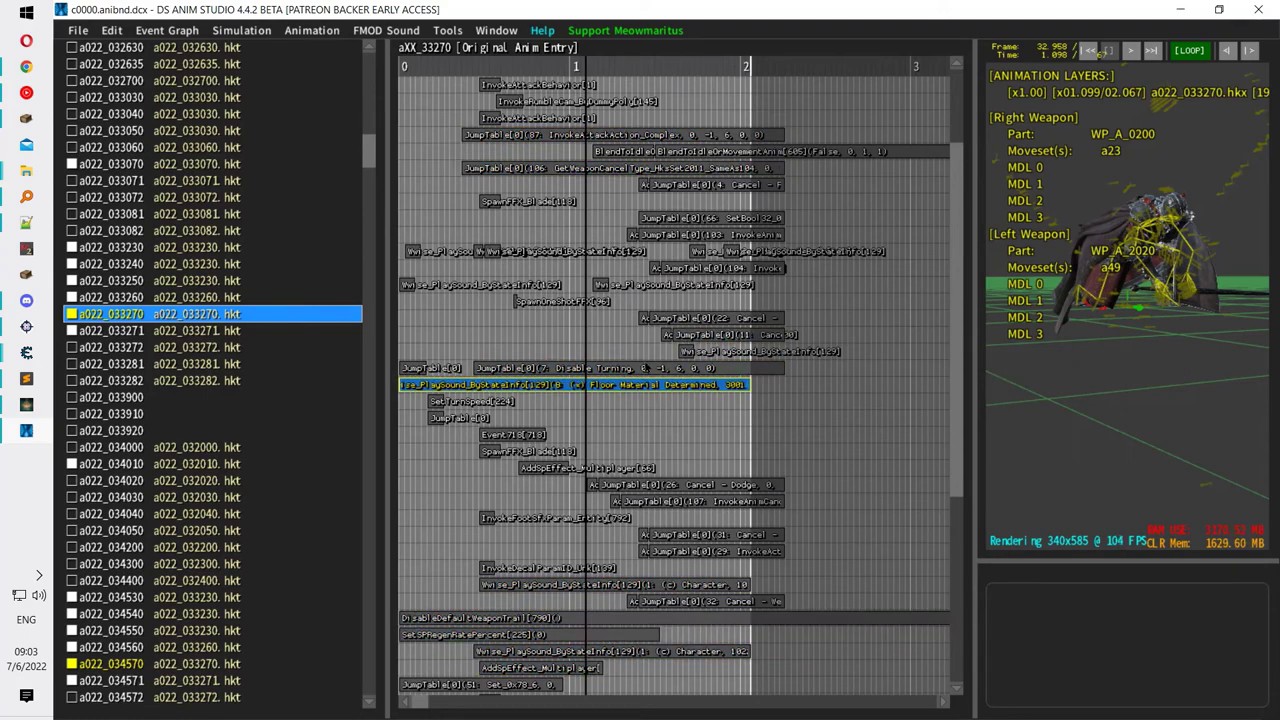
Play a022_033271 with the 3D viewport widened and its camera reset.
{"action": "left_click", "coordinate": [193, 334]}
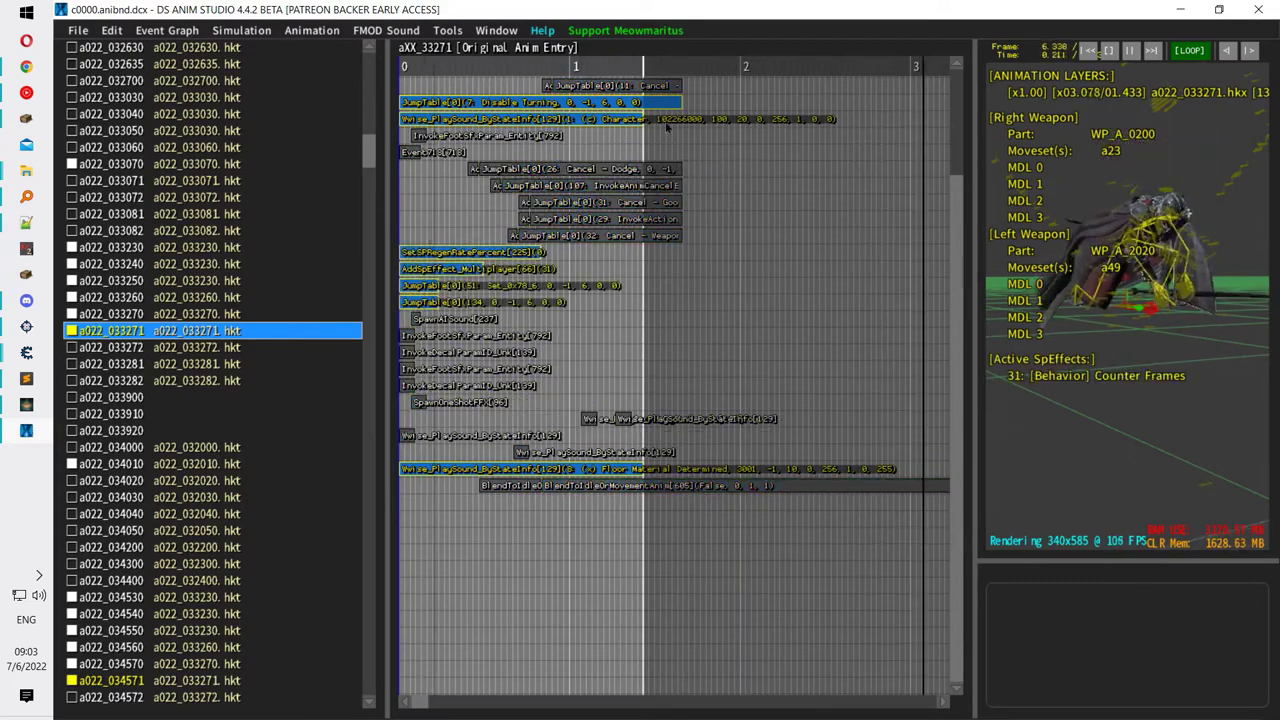
{"action": "left_click_drag", "start_coordinate": [970, 360], "coordinate": [790, 360]}
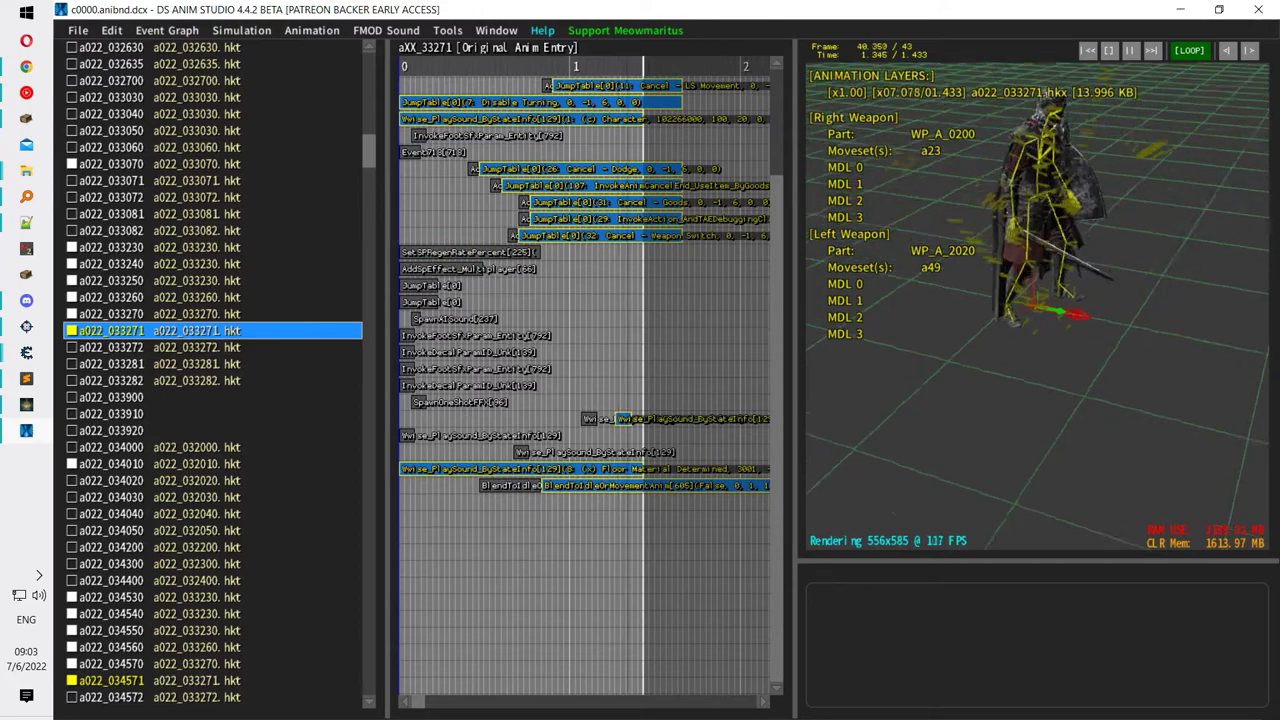
{"action": "key", "text": "r"}
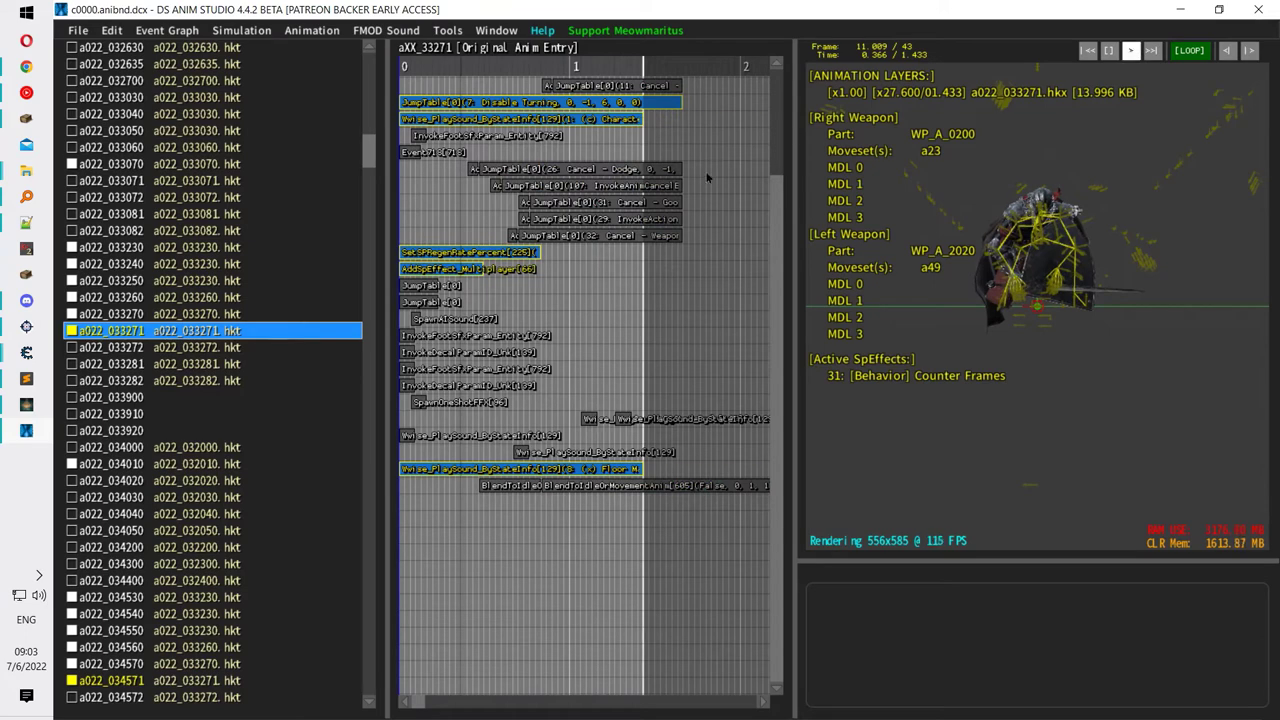
Try the playback controls on a022_033271: skip to the end, return to the start, play and stop.
{"action": "left_click", "coordinate": [1153, 51]}
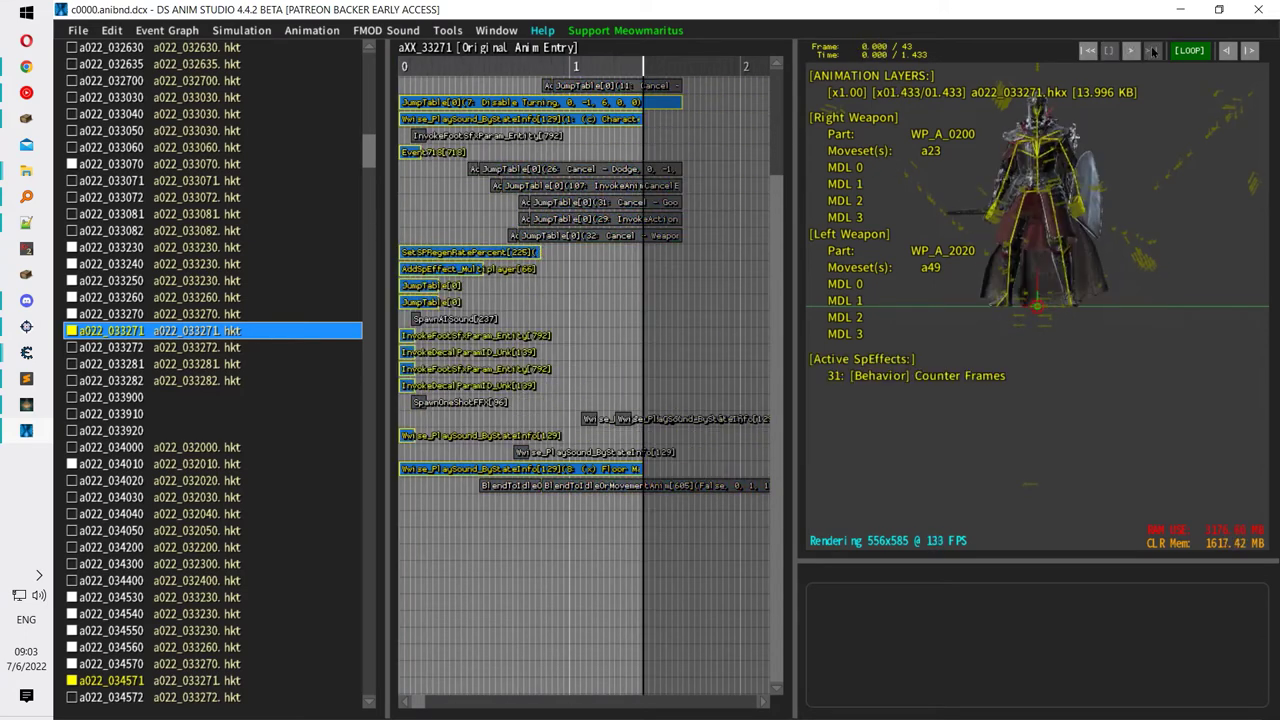
{"action": "left_click", "coordinate": [1087, 51]}
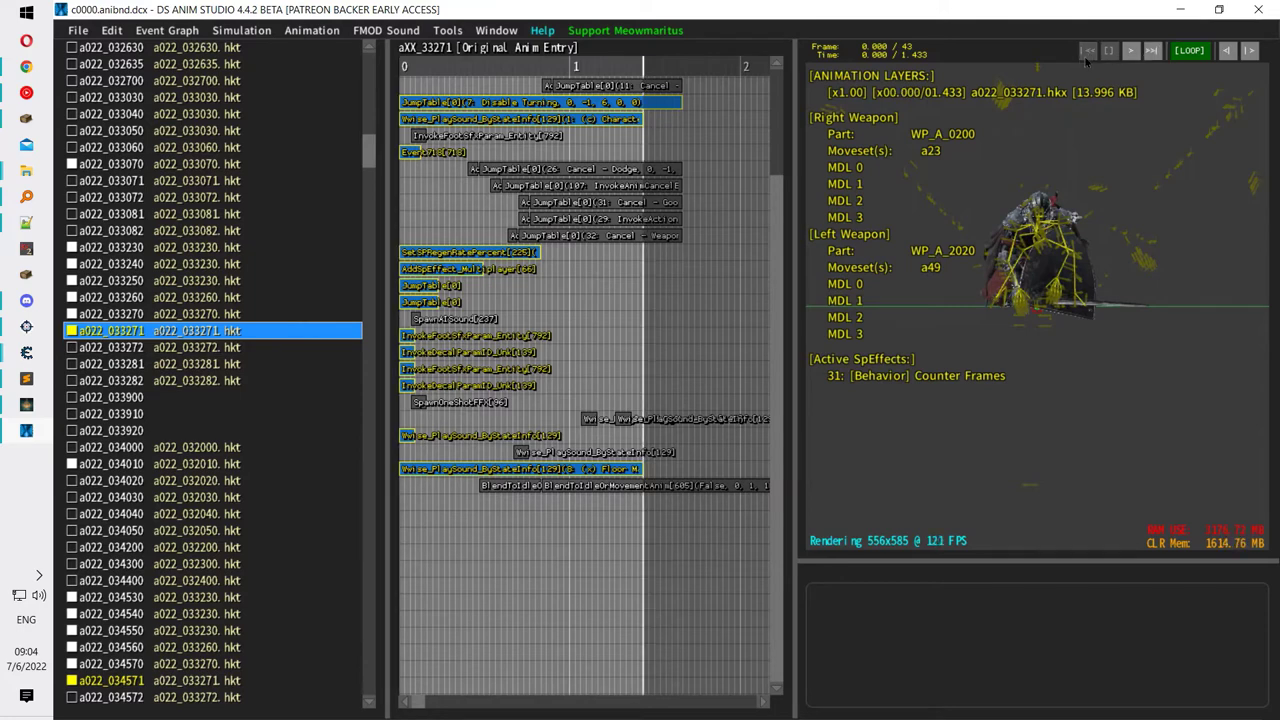
{"action": "left_click", "coordinate": [1133, 53]}
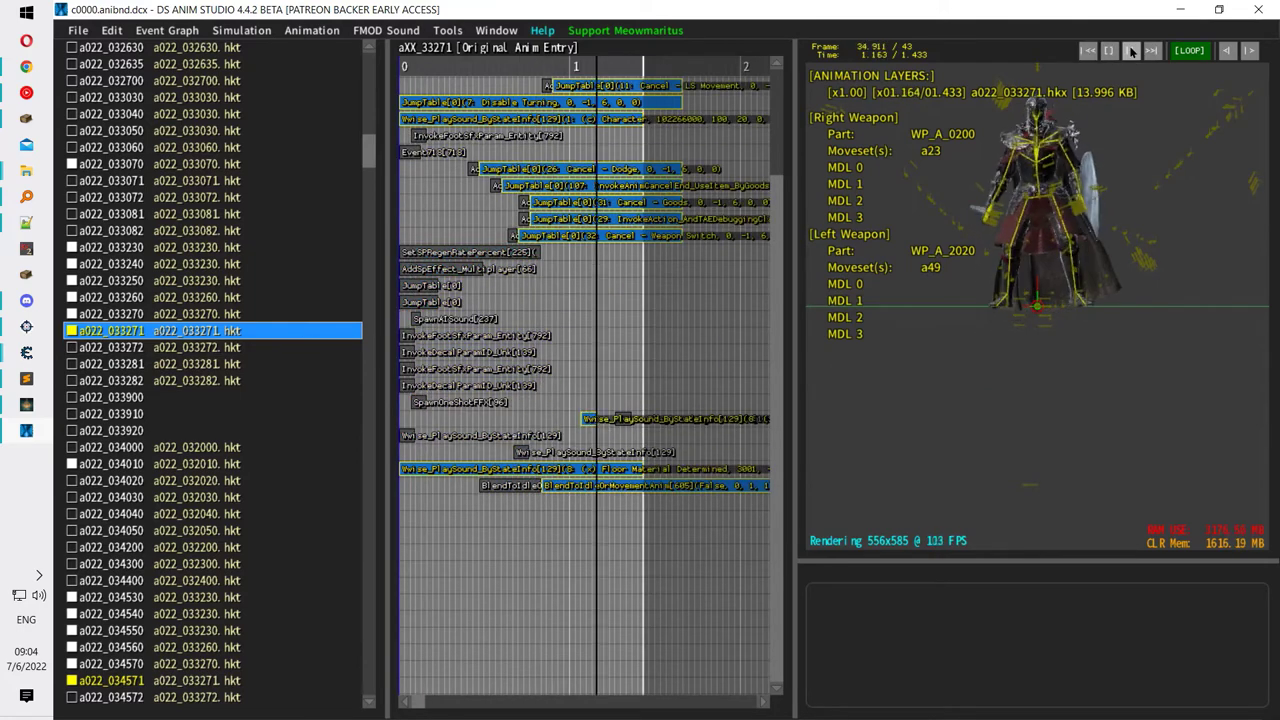
{"action": "left_click", "coordinate": [1110, 52]}
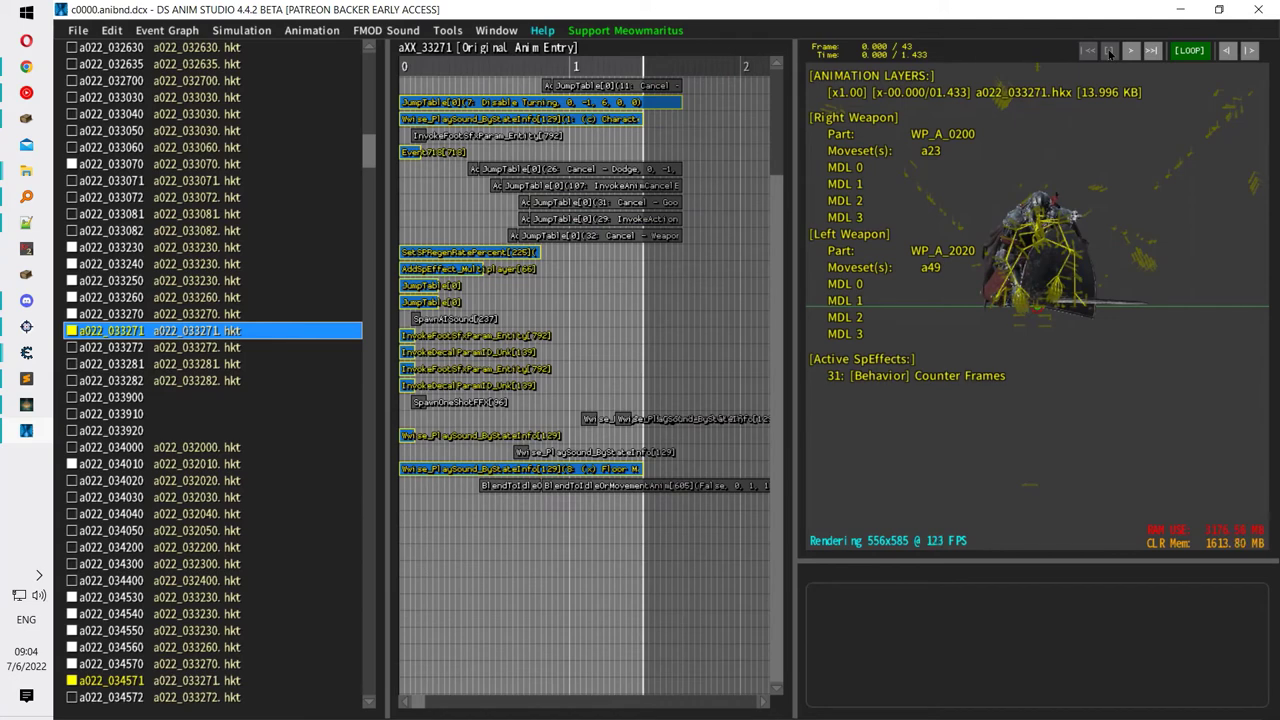
{"action": "key", "text": "space"}
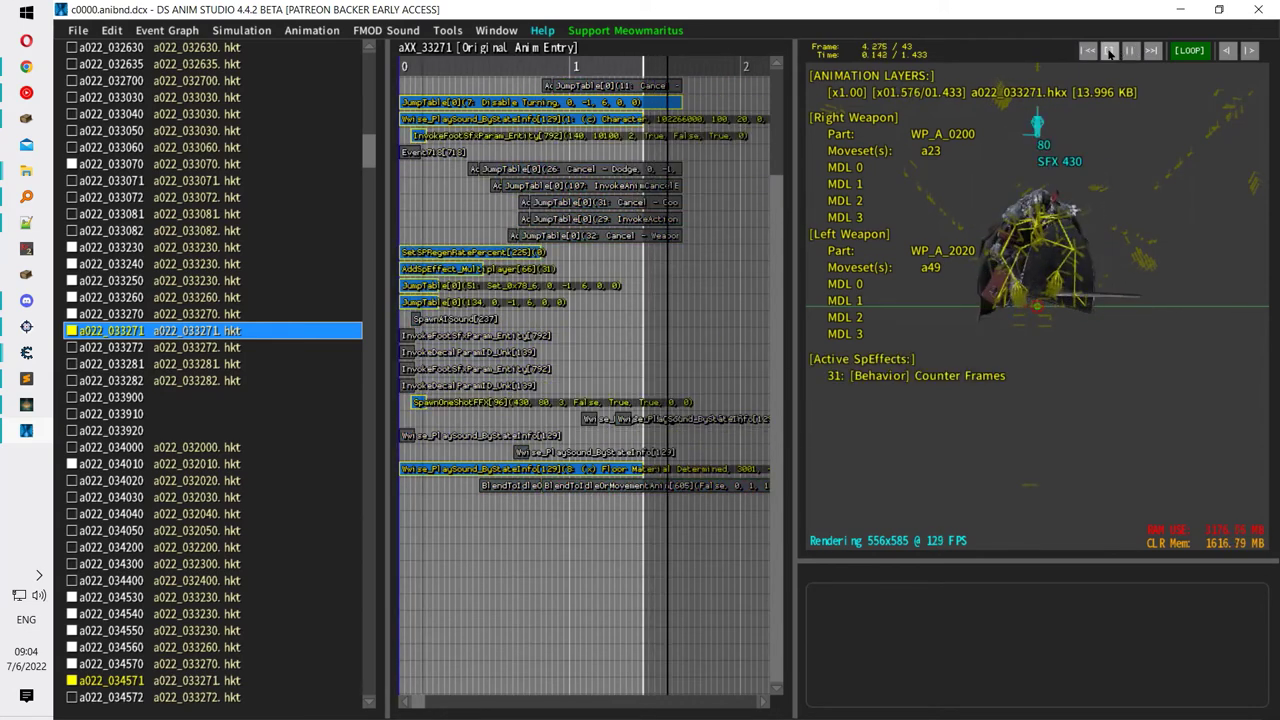
{"action": "left_click", "coordinate": [1131, 52]}
Switch the animation playback mode from LOOP to ONCE and play a022_033271 through.
{"action": "left_click", "coordinate": [1190, 52]}
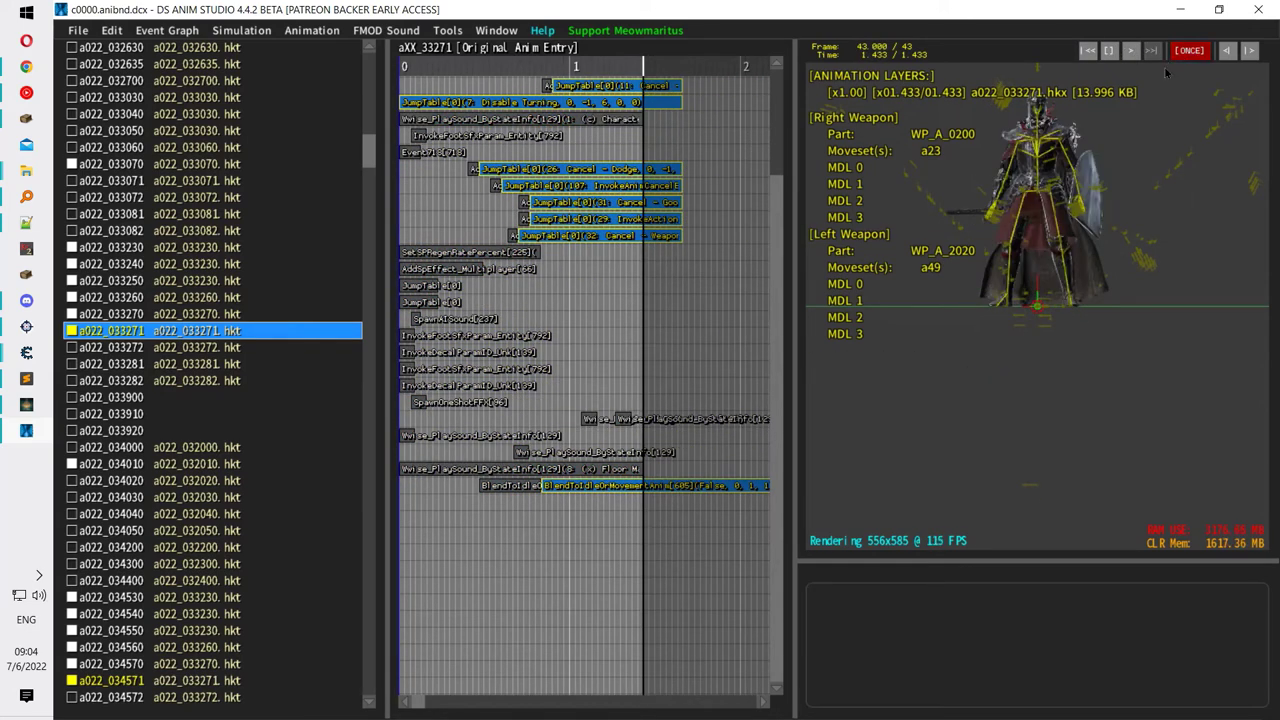
{"action": "left_click", "coordinate": [1220, 53]}
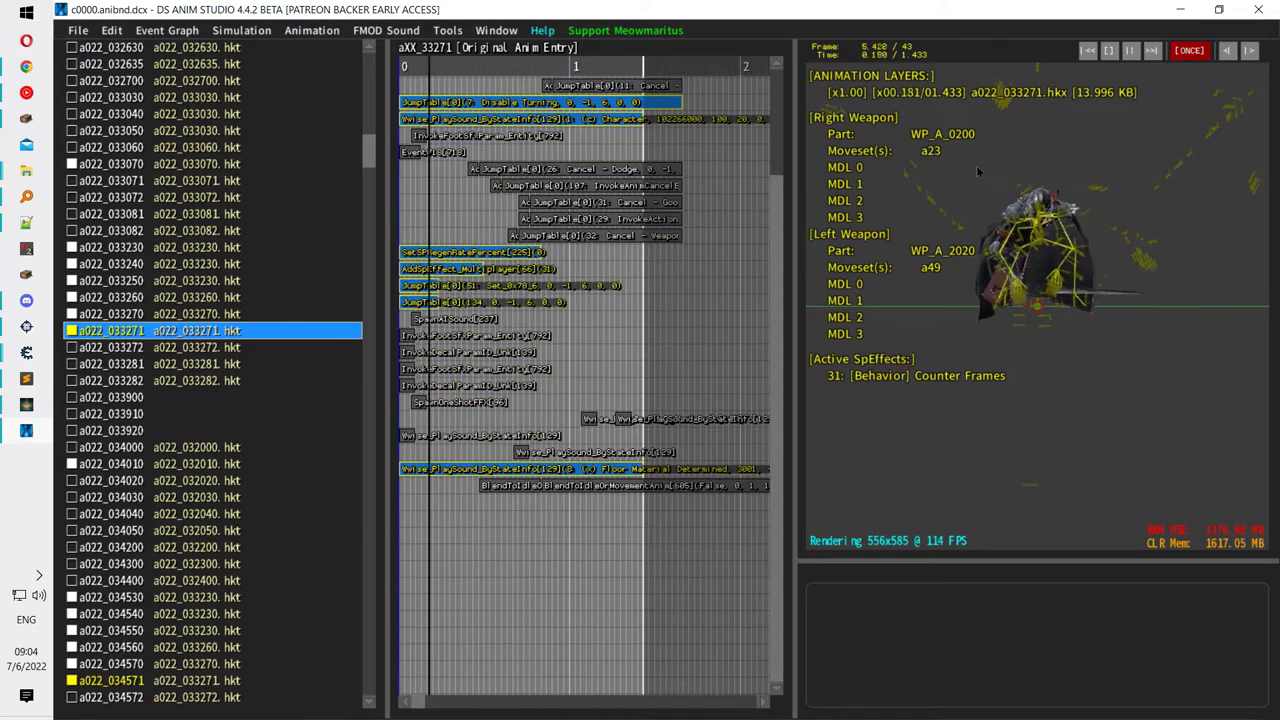
{"action": "left_click", "coordinate": [1196, 54]}
{"action": "left_click", "coordinate": [1194, 56]}
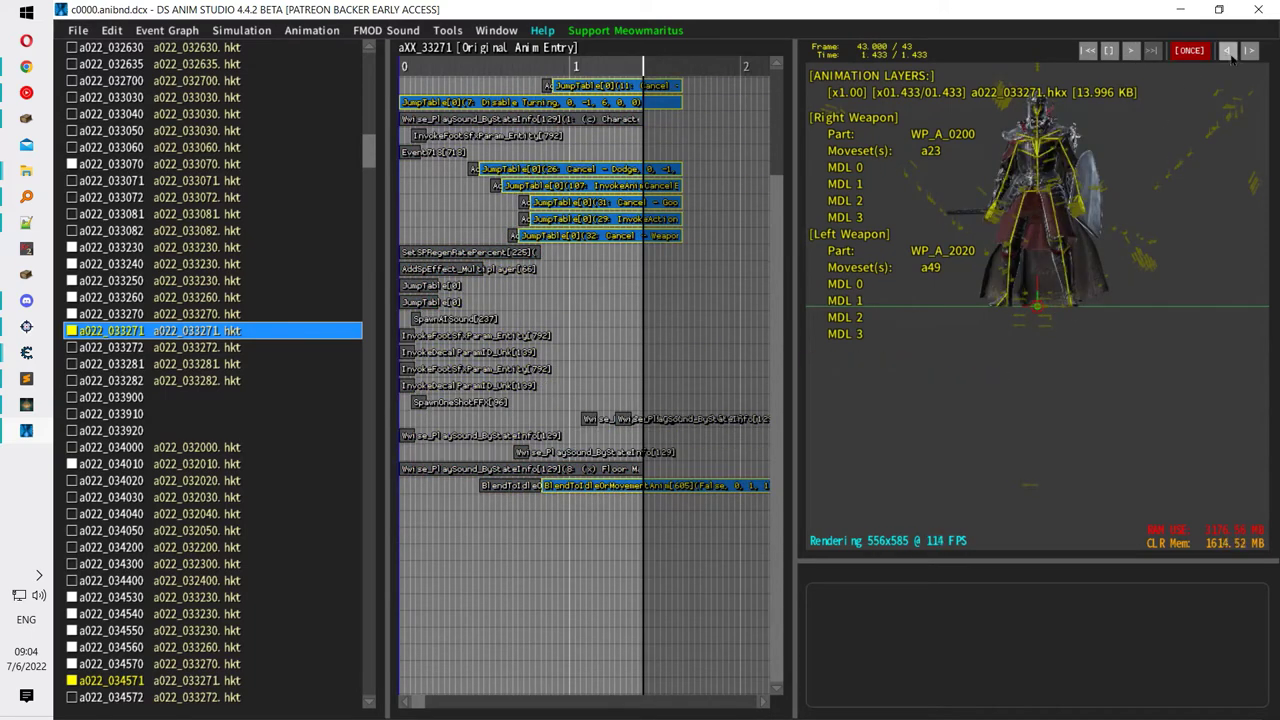
Advance a022_033271 backward and forward one frame at a time, stopping at frame 37.
{"action": "left_click", "coordinate": [1230, 54]}
{"action": "left_click", "coordinate": [1229, 55]}
{"action": "left_click", "coordinate": [1229, 55]}
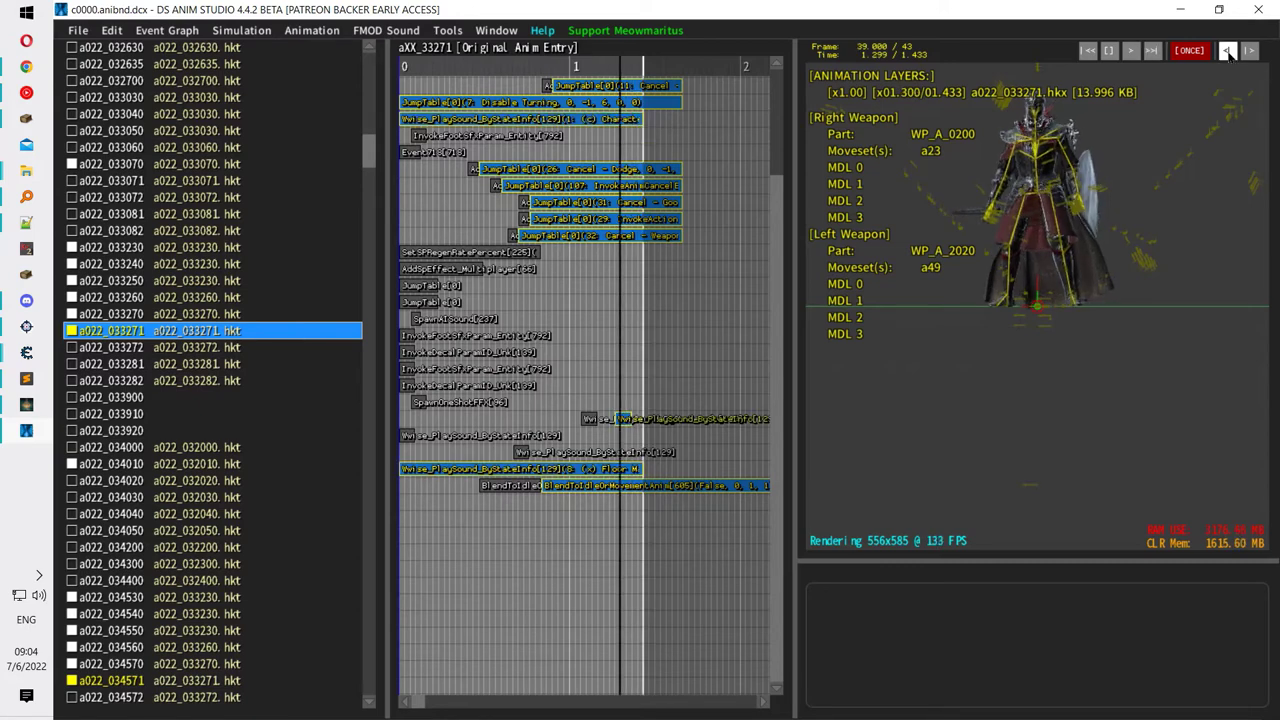
{"action": "left_click", "coordinate": [1229, 55]}
{"action": "left_click", "coordinate": [1229, 55]}
{"action": "left_click", "coordinate": [1229, 55]}
{"action": "left_click", "coordinate": [1229, 55]}
{"action": "left_click", "coordinate": [1247, 56]}
{"action": "left_click", "coordinate": [1247, 56]}
{"action": "left_click", "coordinate": [1249, 52]}
{"action": "left_click", "coordinate": [1249, 52]}
{"action": "left_click", "coordinate": [1249, 52]}
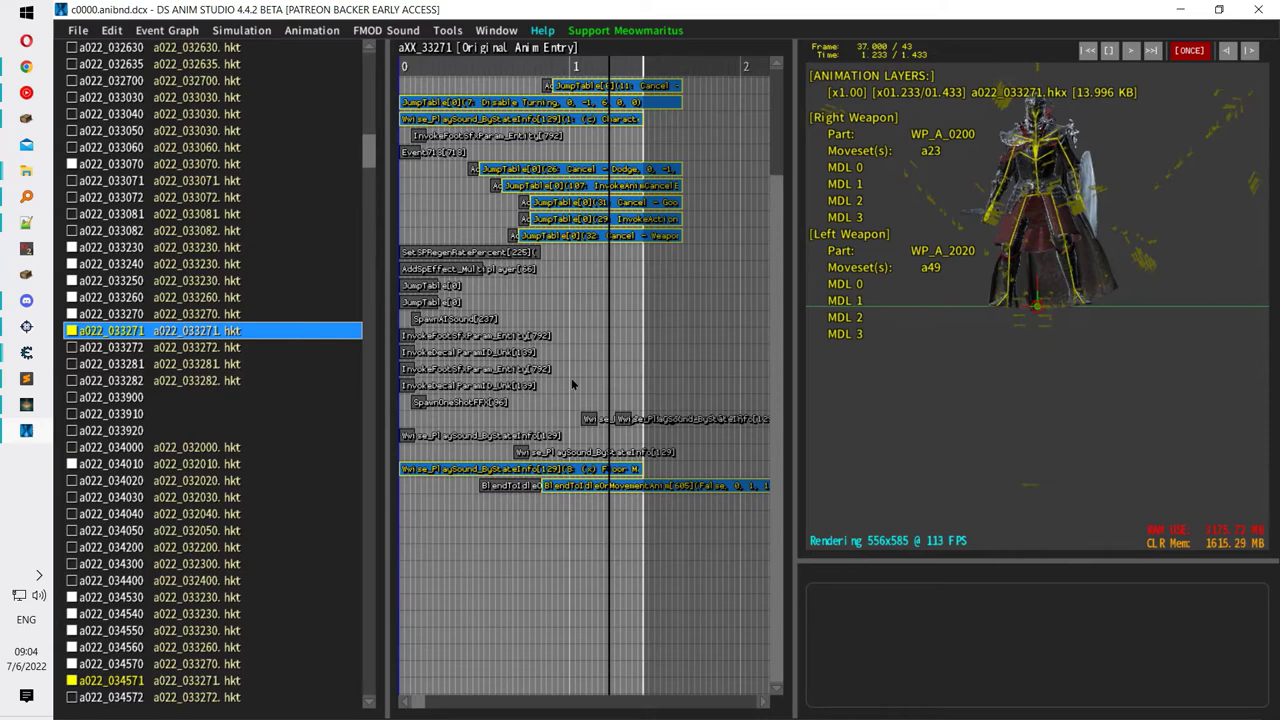
Review the playback speed and root motion settings, the export tools and the simulation options.
{"action": "left_click", "coordinate": [312, 30]}
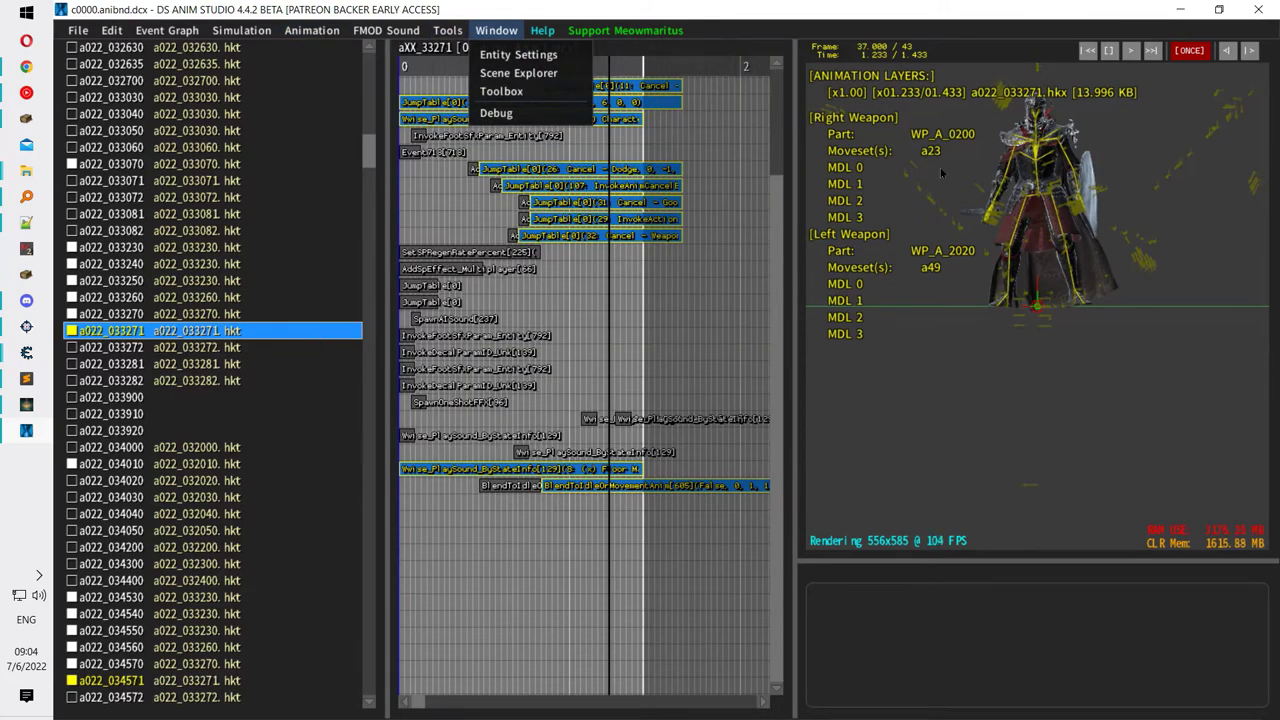
{"action": "left_click", "coordinate": [940, 168]}
{"action": "key", "text": "space"}
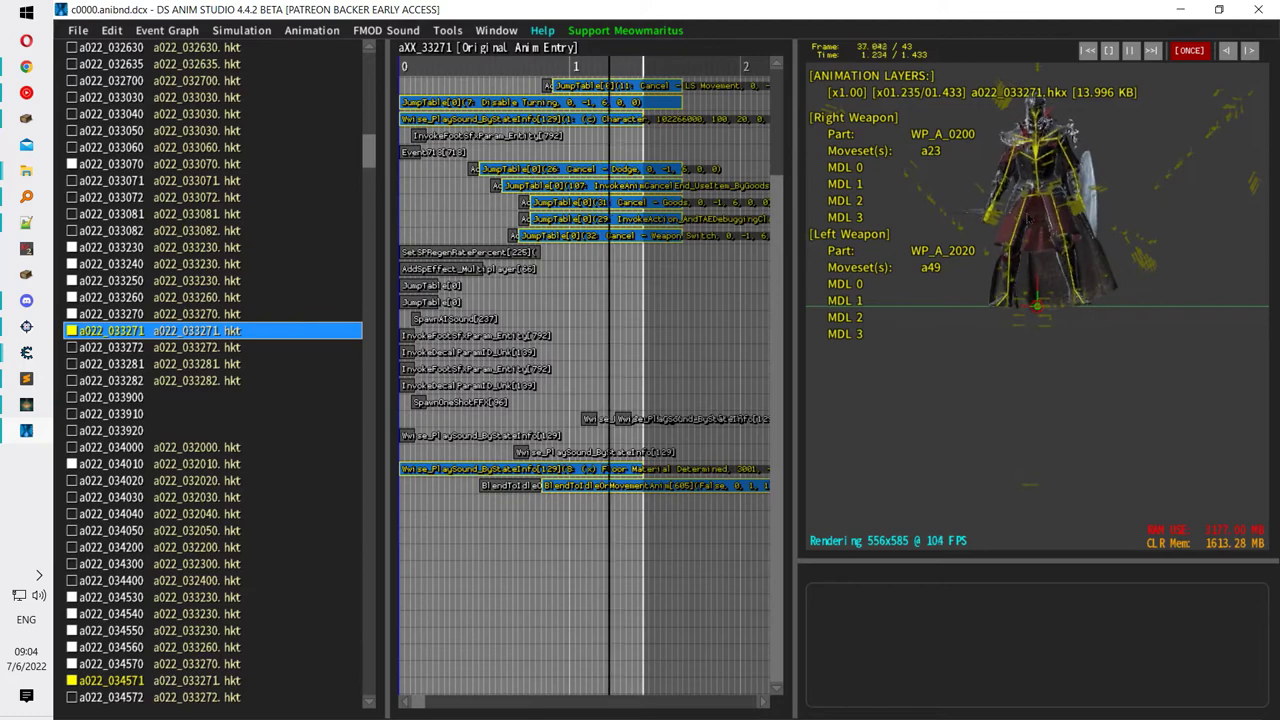
{"action": "left_click", "coordinate": [332, 28]}
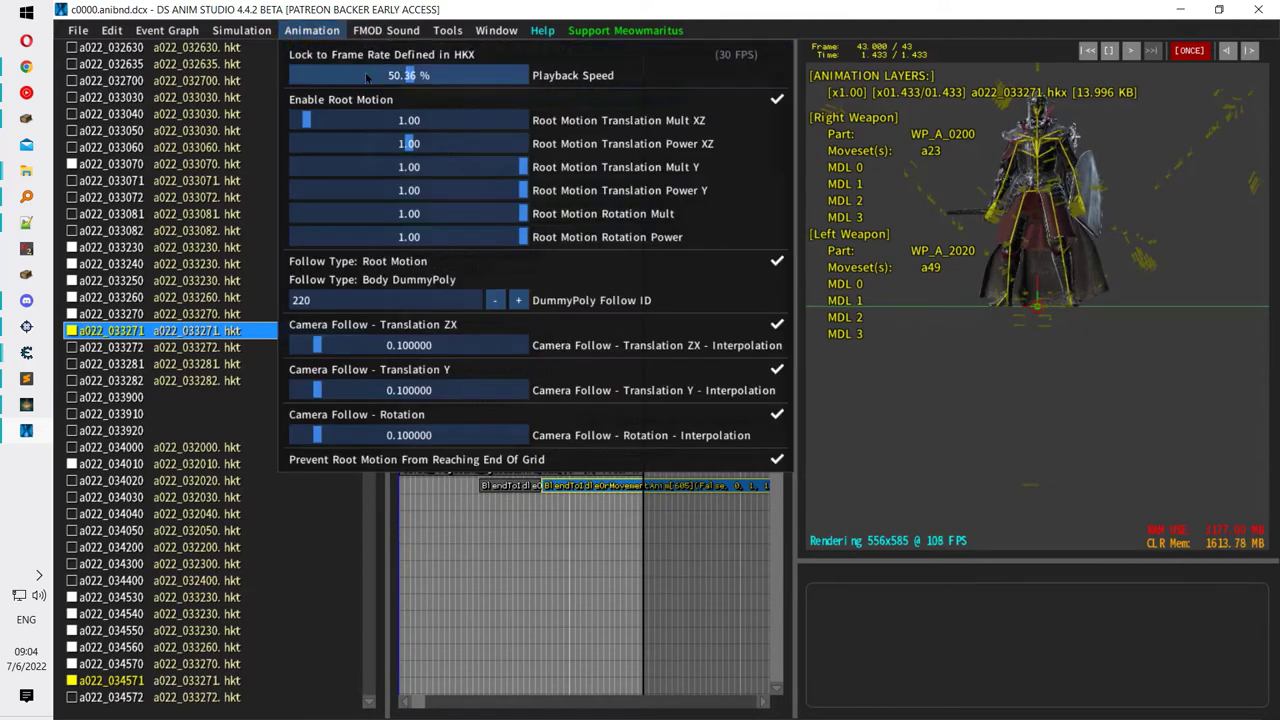
{"action": "left_click", "coordinate": [497, 31]}
{"action": "left_click", "coordinate": [321, 30]}
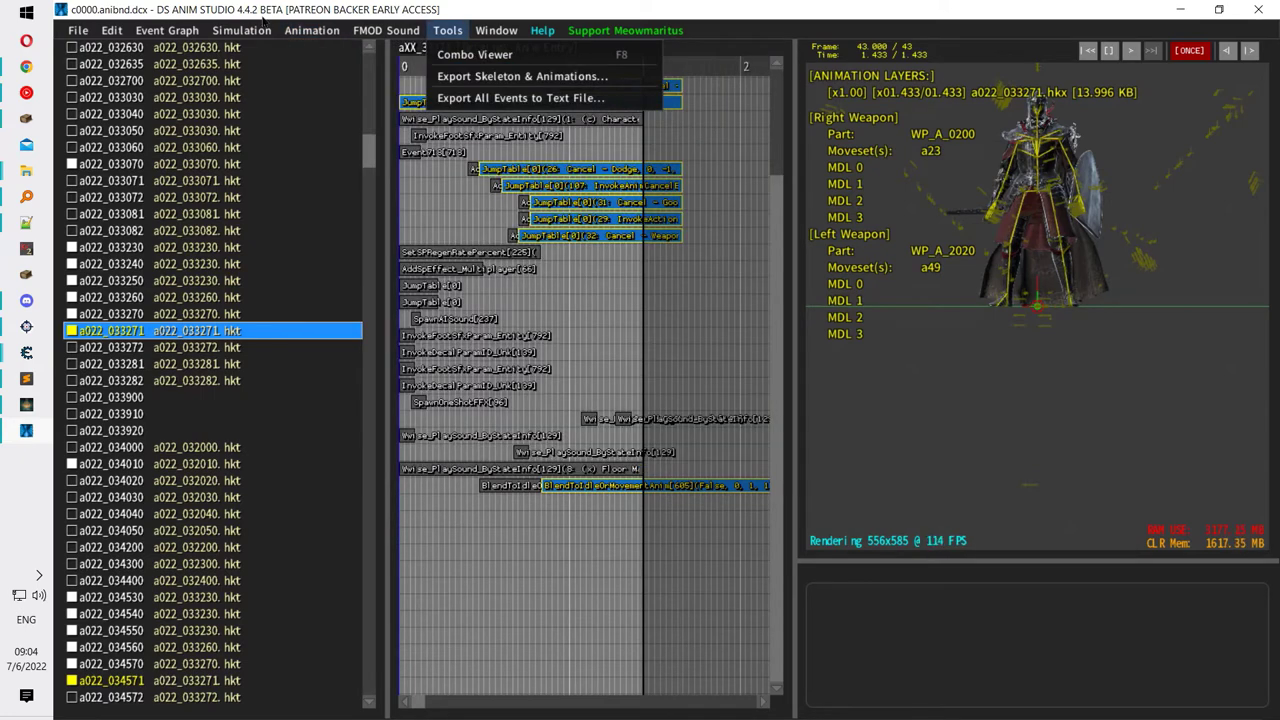
{"action": "mouse_move", "coordinate": [182, 37]}
{"action": "mouse_move", "coordinate": [241, 30]}
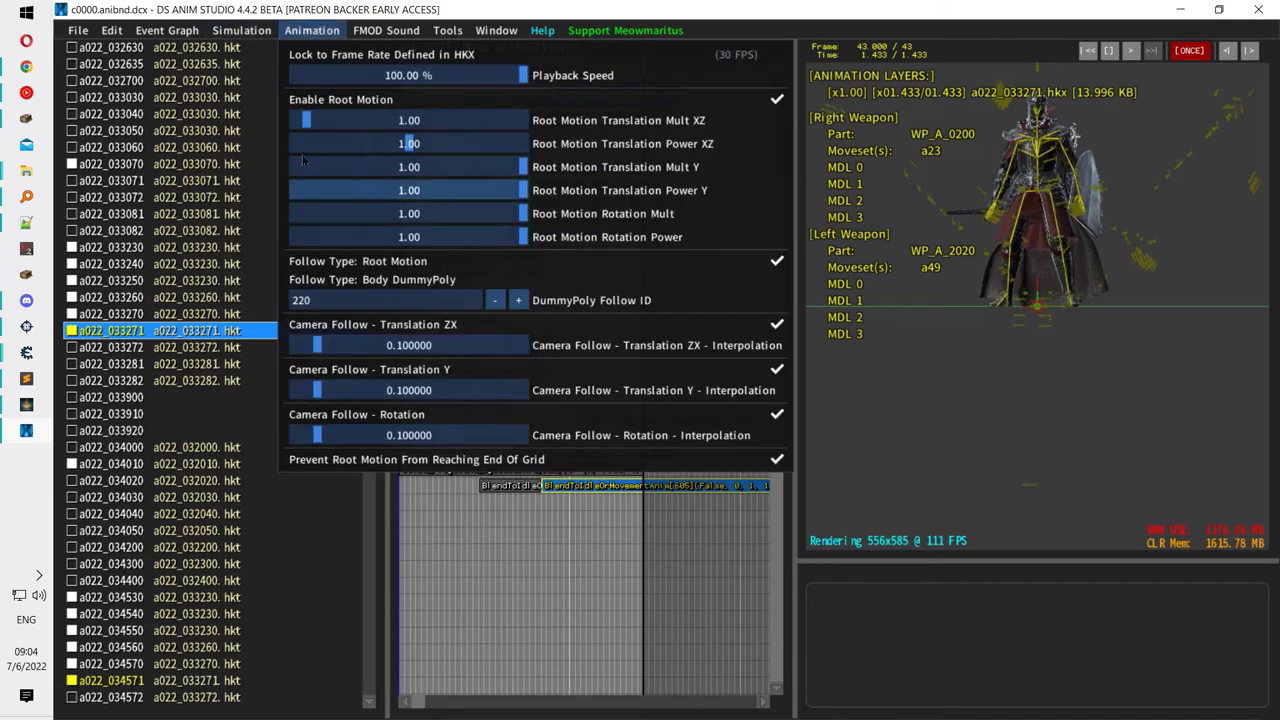
{"action": "mouse_move", "coordinate": [395, 32]}
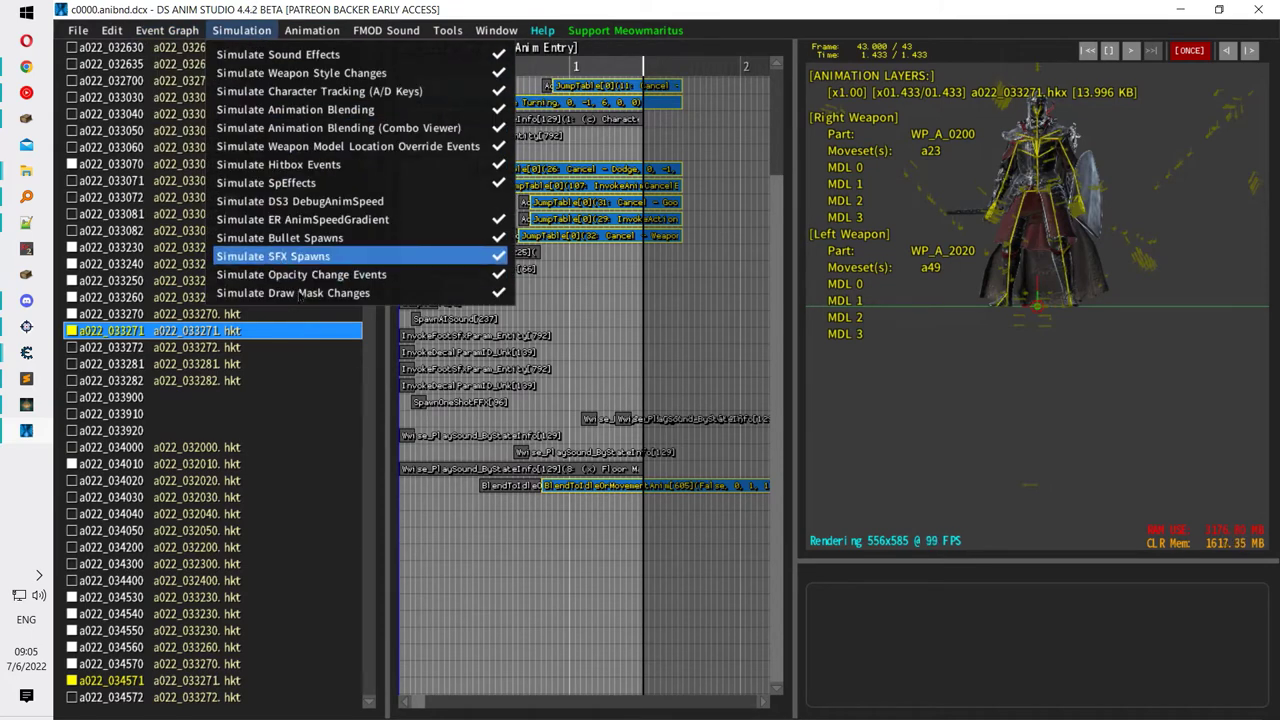
Replay a022_033271, and sample further claw animations including a022_034572 and a022_034582.
{"action": "left_click", "coordinate": [292, 353]}
{"action": "left_click", "coordinate": [260, 330]}
{"action": "scroll", "coordinate": [250, 330], "scroll_direction": "down", "scroll_amount": 3}
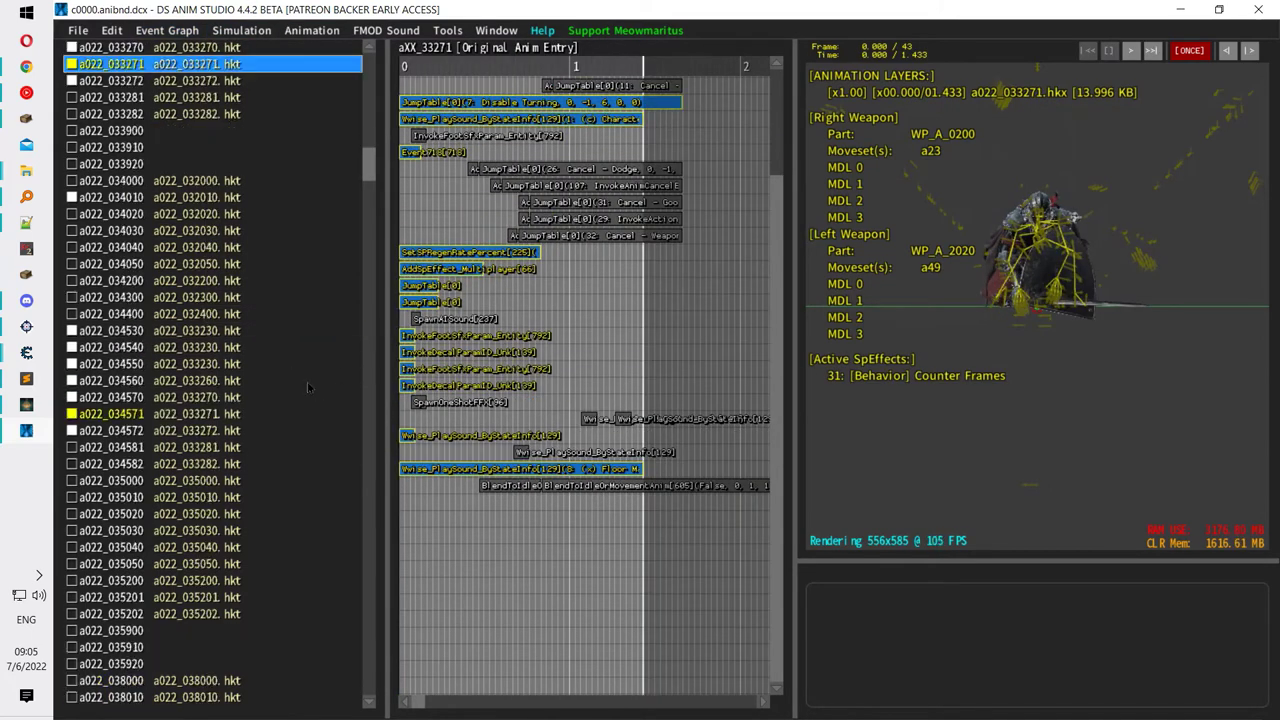
{"action": "left_click", "coordinate": [218, 250]}
{"action": "scroll", "coordinate": [248, 234], "scroll_direction": "down", "scroll_amount": 1}
{"action": "left_click", "coordinate": [248, 231]}
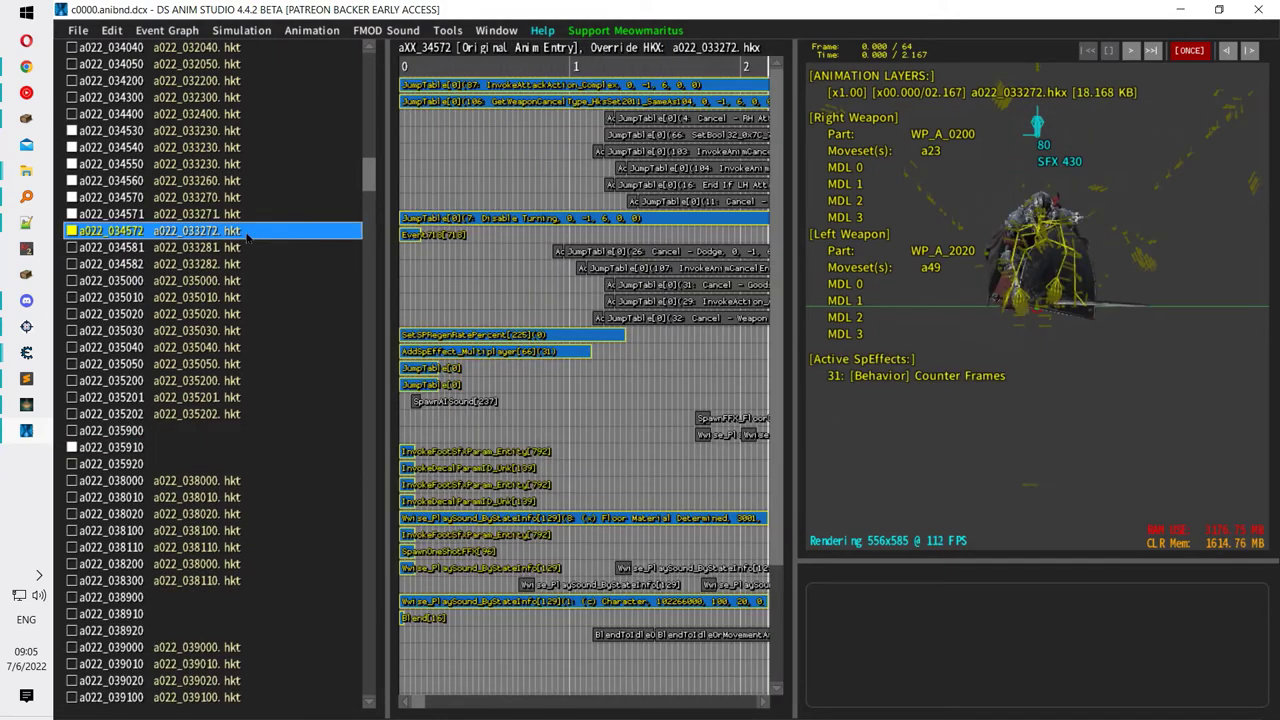
{"action": "left_click", "coordinate": [241, 264]}
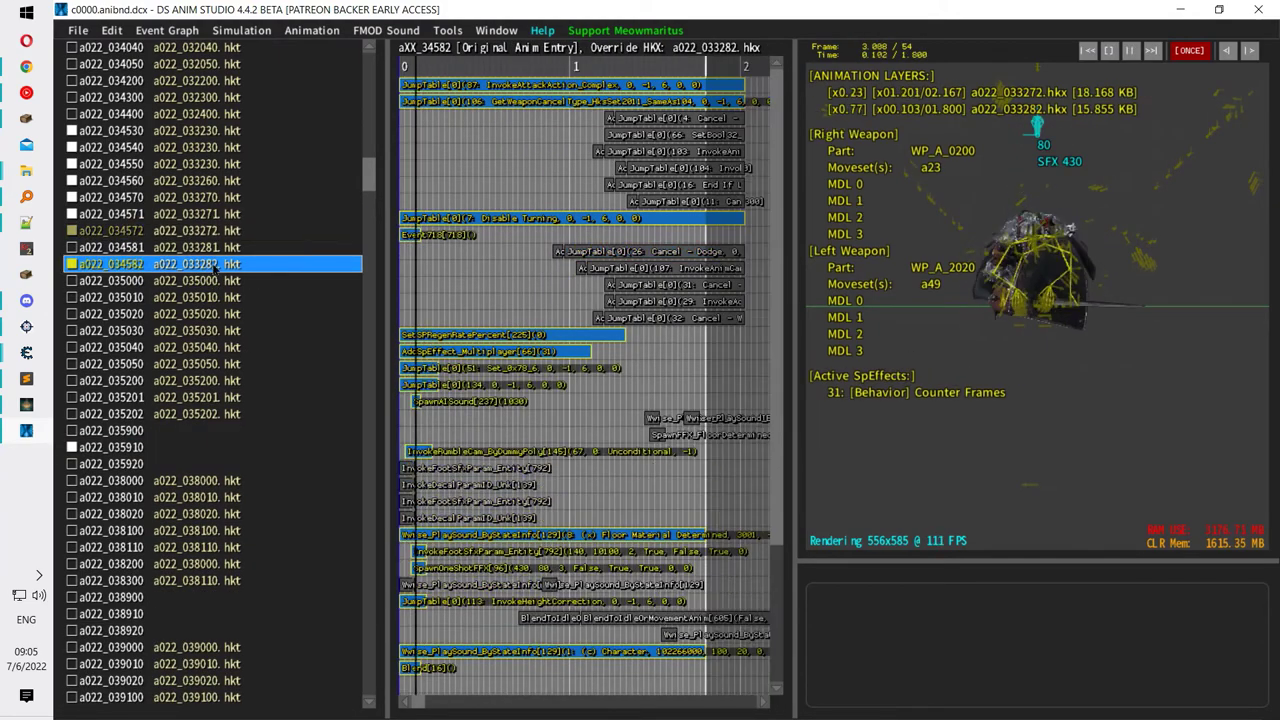